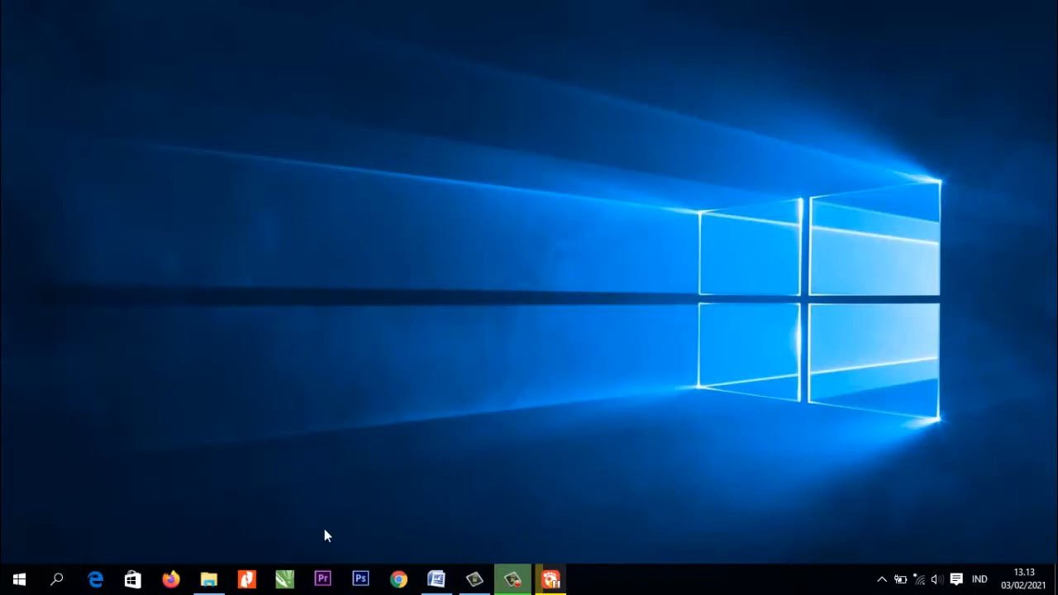
# - Examine the separate thesis chapter files in the SKRIPSI folder in File Explorer
pyautogui.click(435, 579)
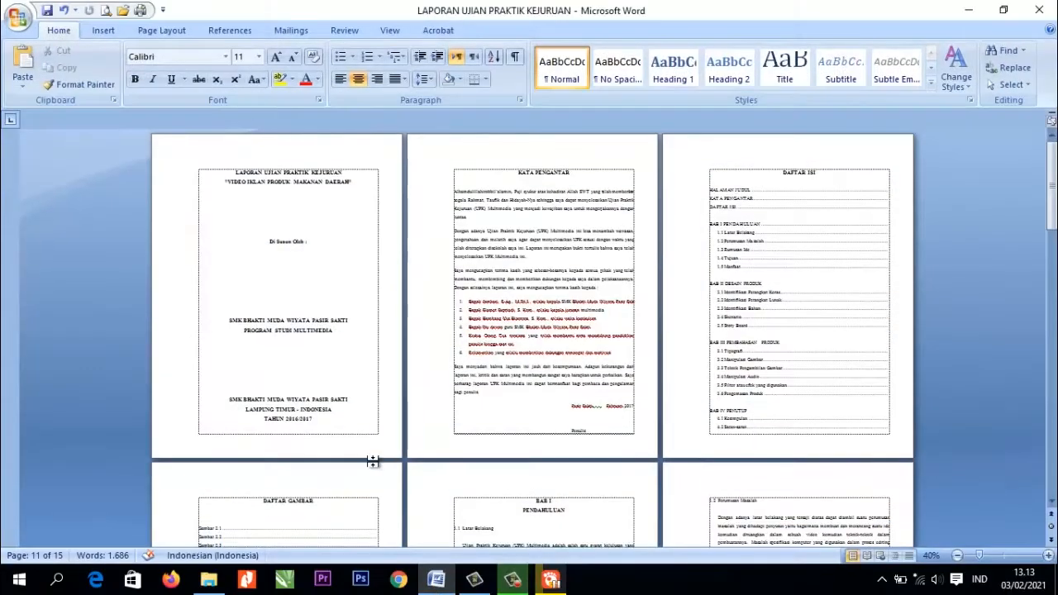
pyautogui.click(208, 579)
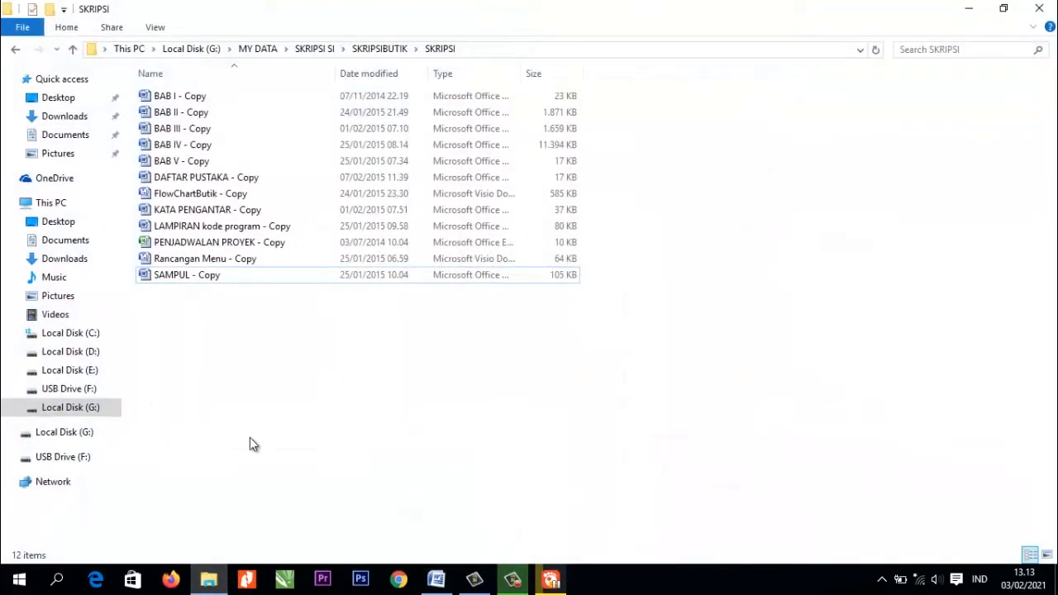
pyautogui.click(222, 281)
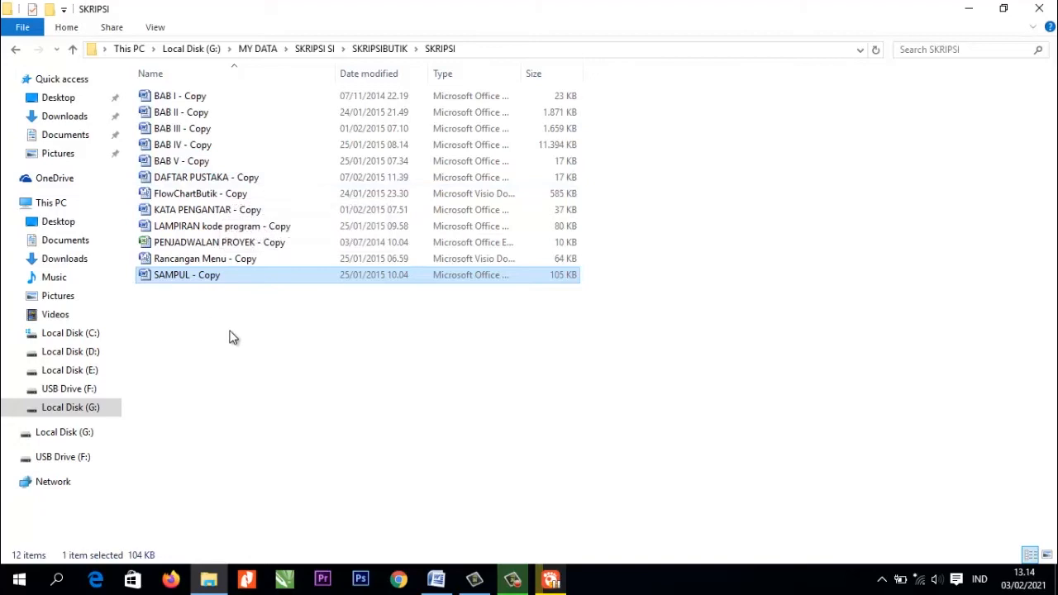
pyautogui.moveTo(291, 355); pyautogui.dragTo(153, 94)
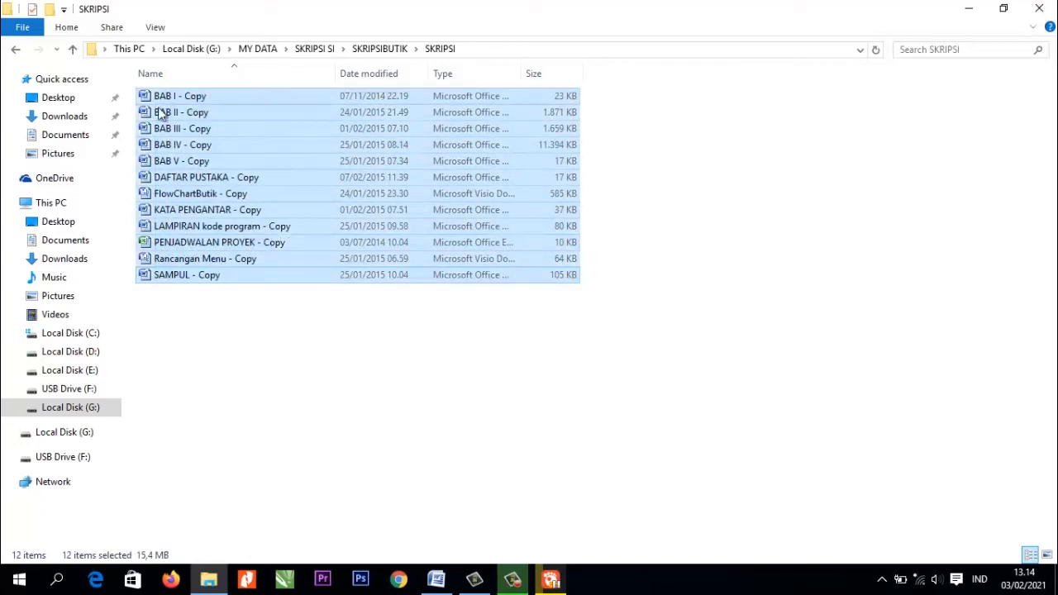
pyautogui.click(237, 327)
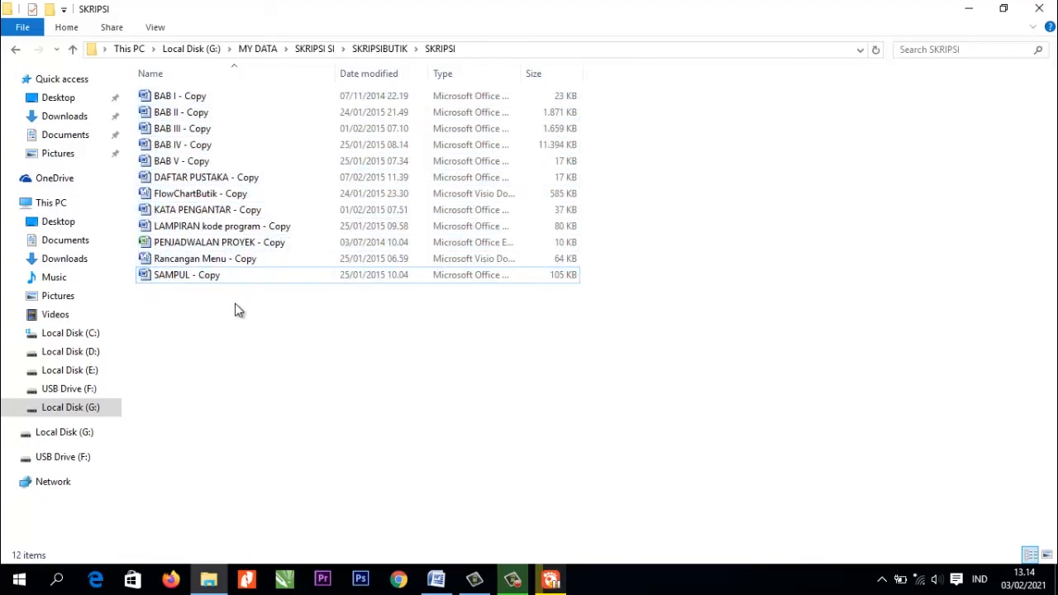
# - Switch to the LAPORAN UJIAN PRAKTIK KEJURUAN document in Word and examine its cover page
pyautogui.click(446, 585)
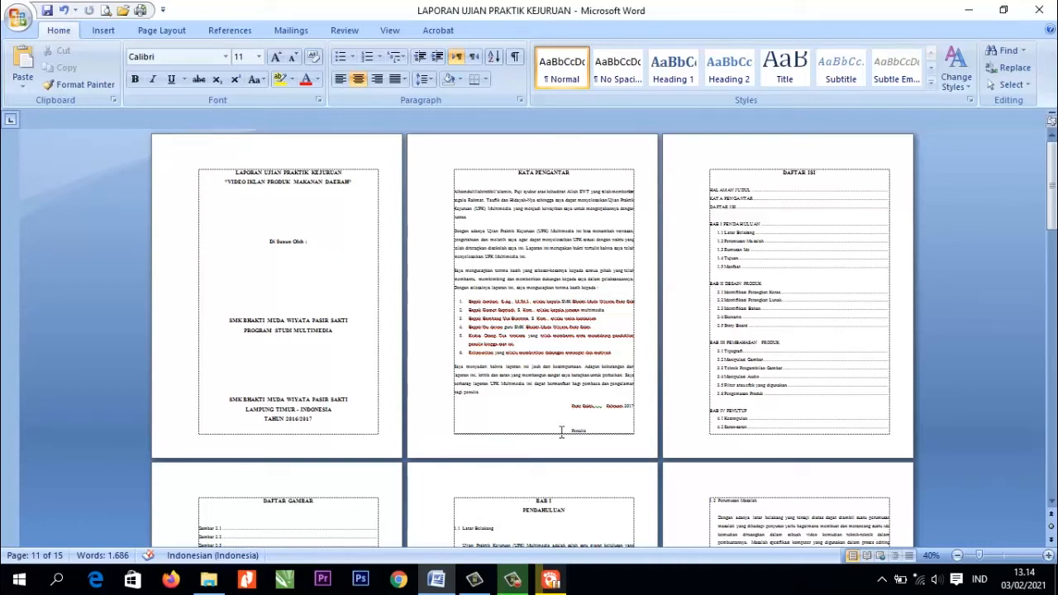
pyautogui.scroll(-2, 561, 430)
pyautogui.scroll(1, 561, 426)
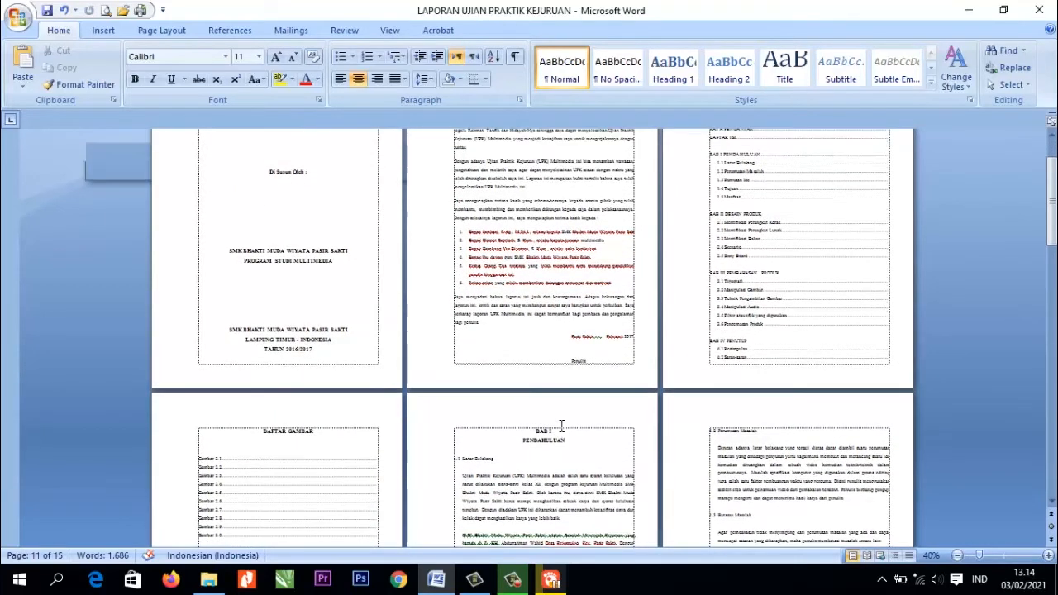
pyautogui.scroll(2, 561, 424)
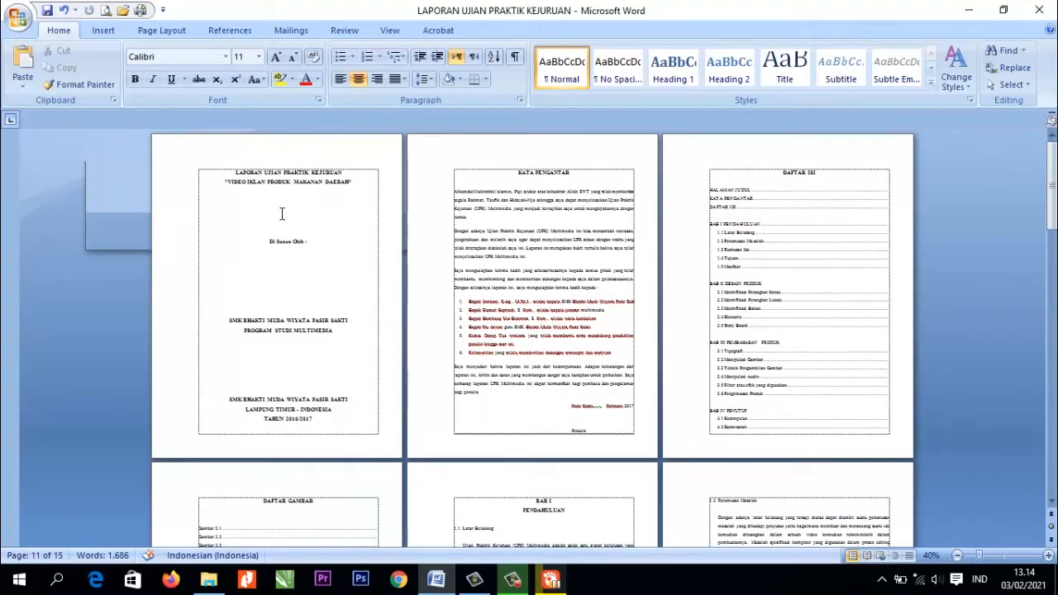
pyautogui.keyDown('ctrl'); pyautogui.scroll(4, 282, 214); pyautogui.keyUp('ctrl')
pyautogui.keyDown('ctrl'); pyautogui.scroll(5, 279, 216); pyautogui.keyUp('ctrl')
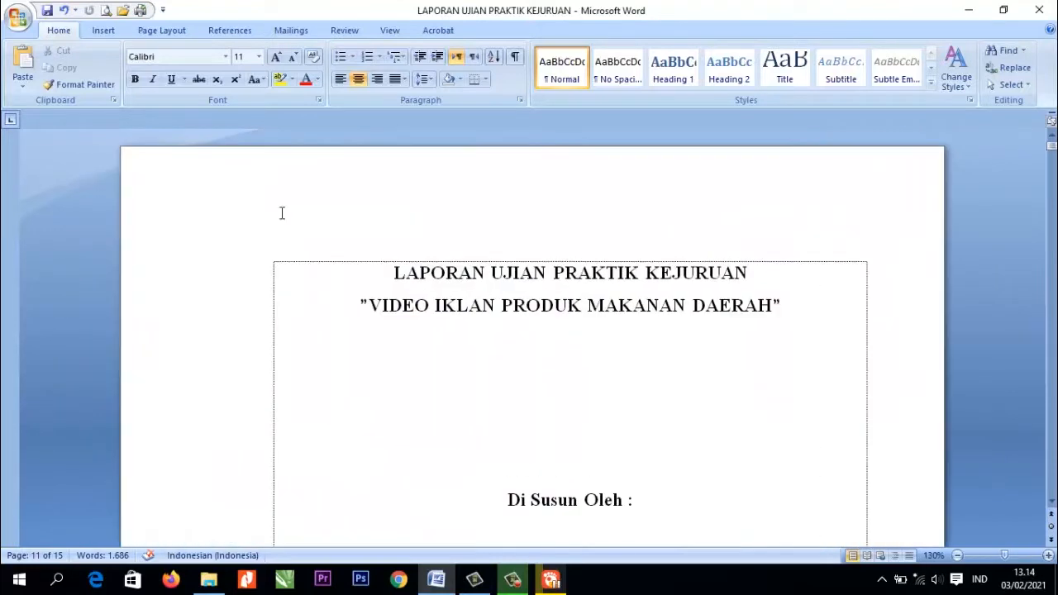
pyautogui.keyDown('ctrl'); pyautogui.scroll(-3, 297, 256); pyautogui.keyUp('ctrl')
pyautogui.keyDown('ctrl'); pyautogui.scroll(1, 331, 310); pyautogui.keyUp('ctrl')
pyautogui.keyDown('ctrl'); pyautogui.scroll(1, 347, 334); pyautogui.keyUp('ctrl')
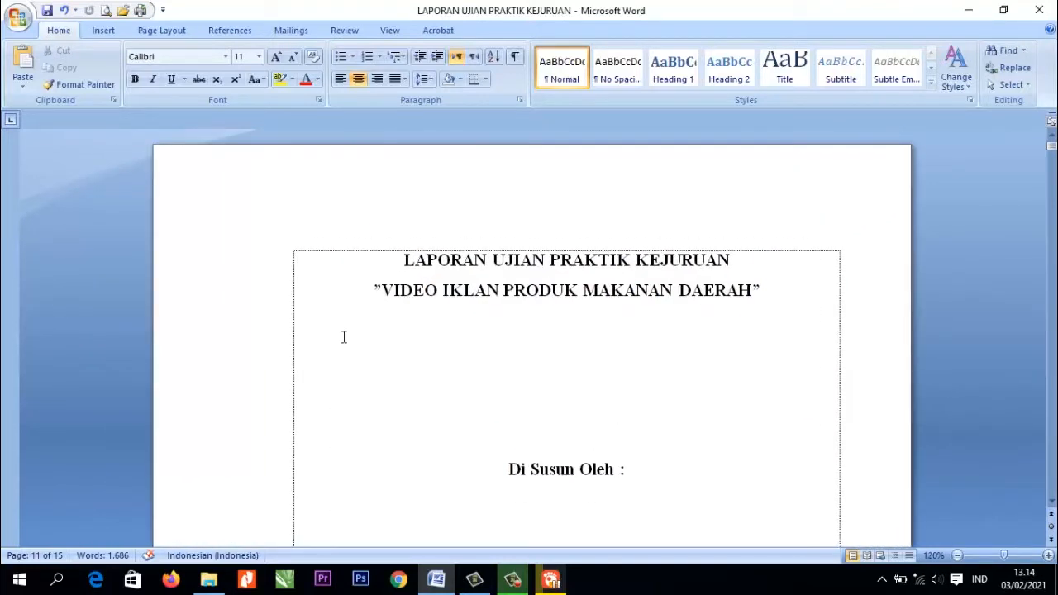
pyautogui.keyDown('ctrl'); pyautogui.scroll(-8, 273, 298); pyautogui.keyUp('ctrl')
pyautogui.keyDown('ctrl'); pyautogui.scroll(2, 255, 283); pyautogui.keyUp('ctrl')
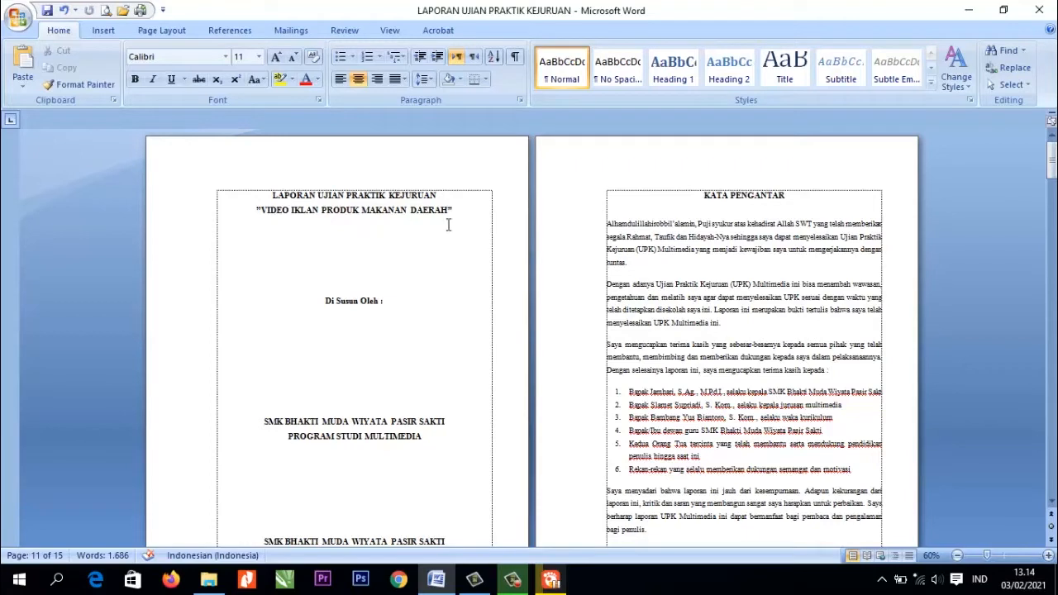
# - Look through the report's front pages, from the cover and KATA PENGANTAR to DAFTAR ISI and DAFTAR GAMBAR
pyautogui.click(663, 201)
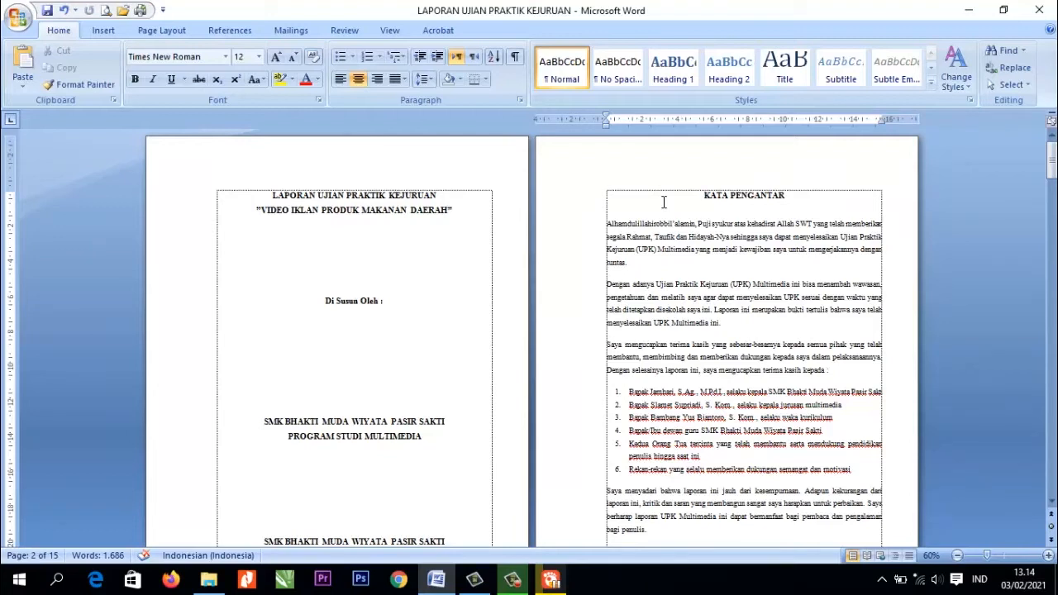
pyautogui.scroll(-3, 663, 248)
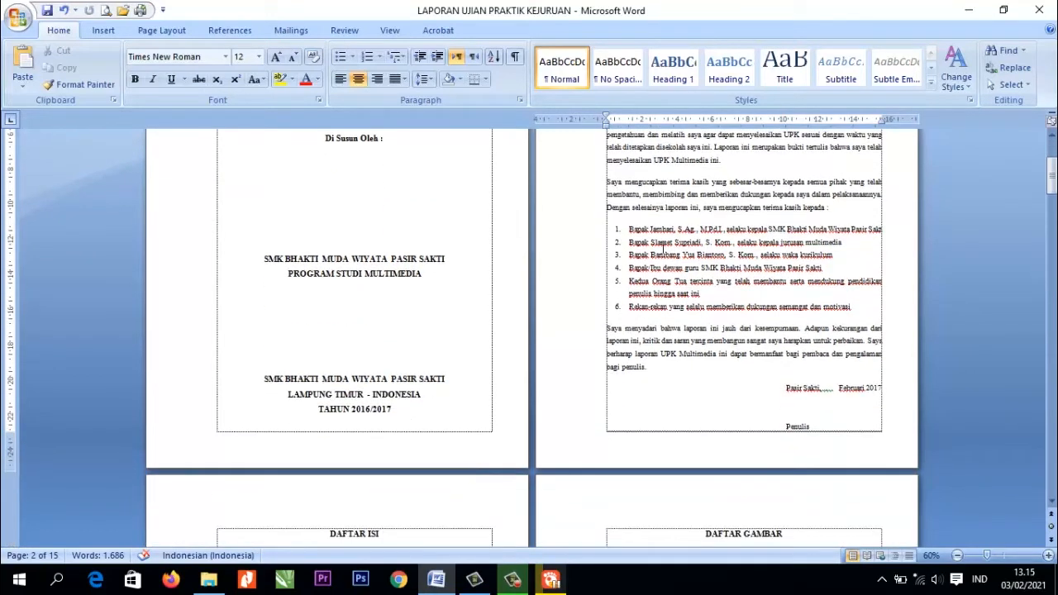
pyautogui.scroll(3, 664, 248)
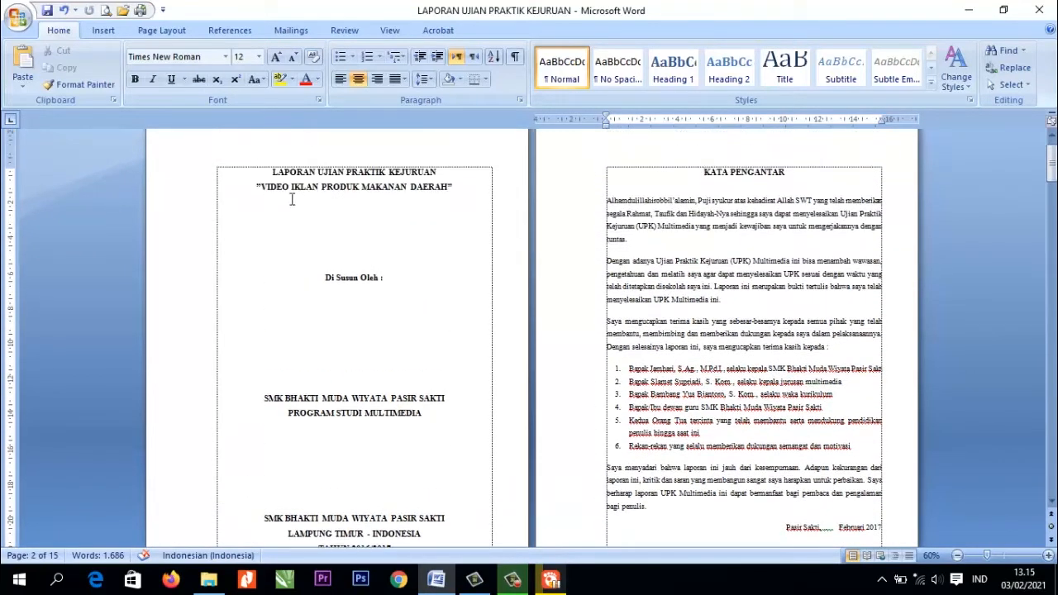
pyautogui.click(272, 172)
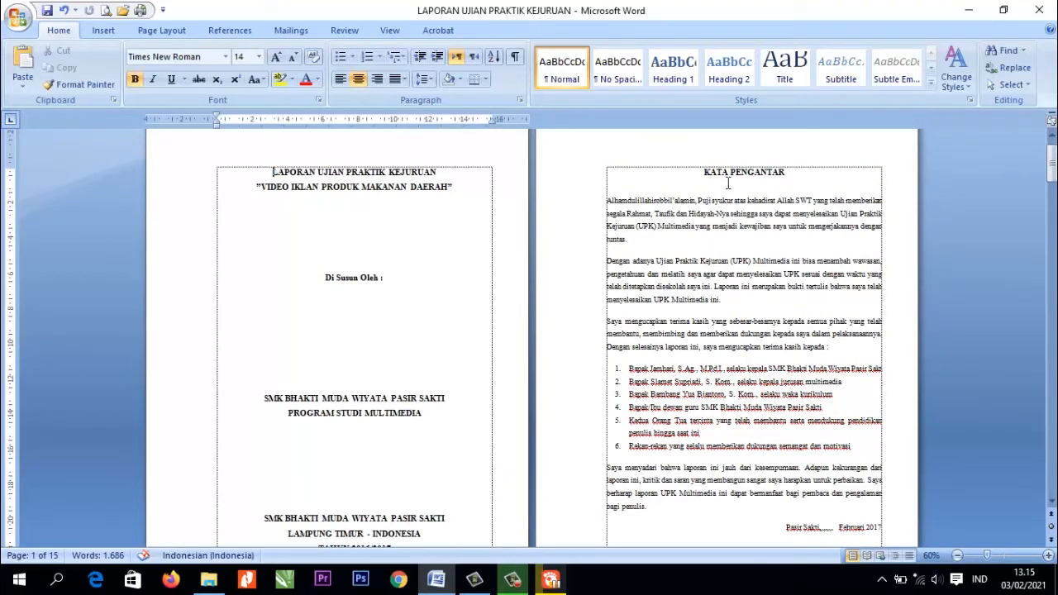
pyautogui.scroll(-6, 707, 176)
pyautogui.scroll(5, 754, 258)
pyautogui.scroll(-12, 738, 245)
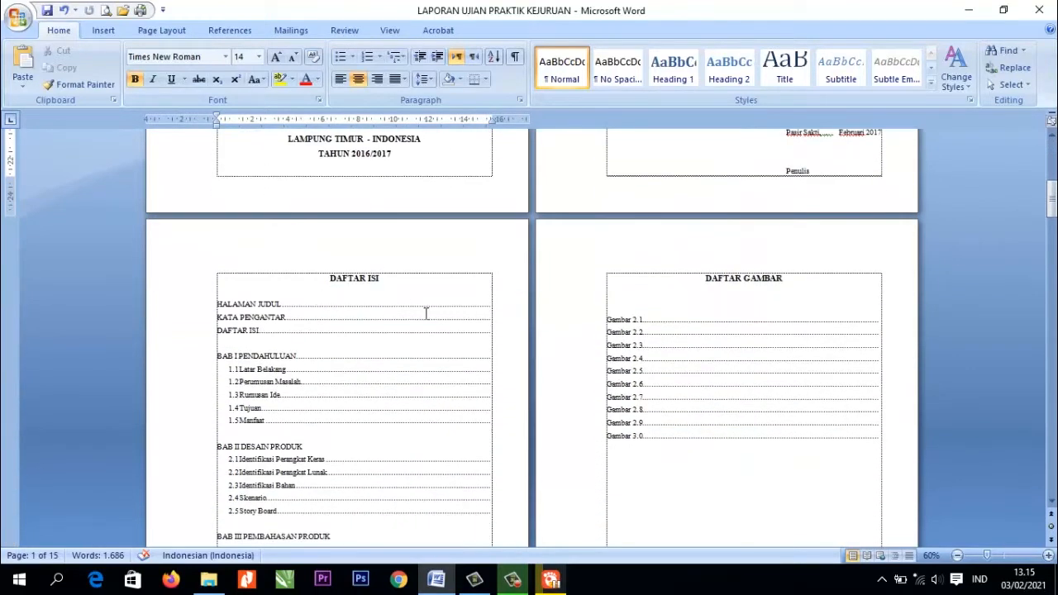
pyautogui.scroll(-9, 697, 307)
pyautogui.scroll(20, 701, 308)
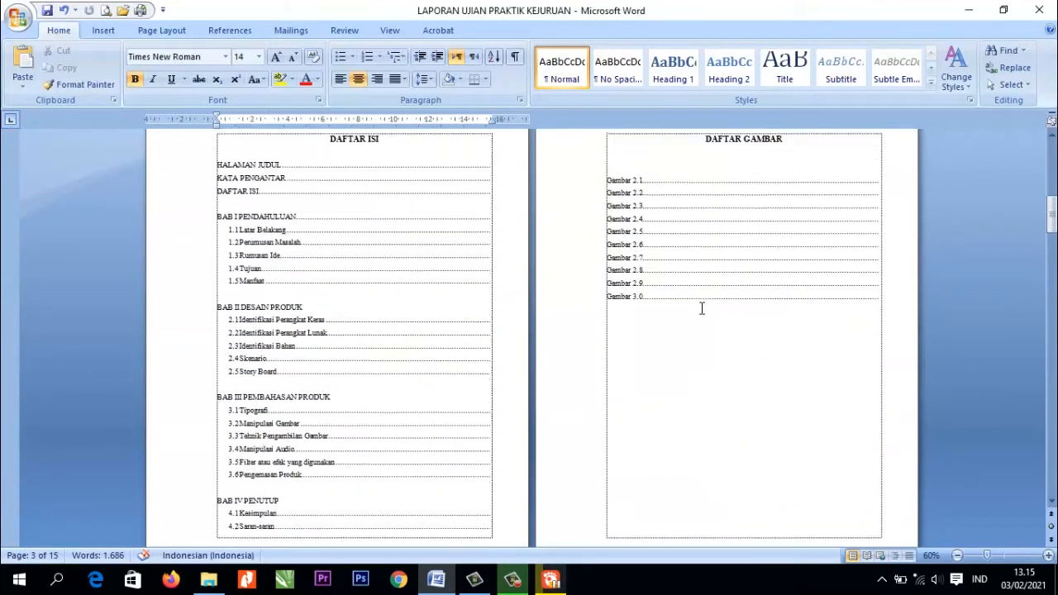
pyautogui.scroll(2, 701, 309)
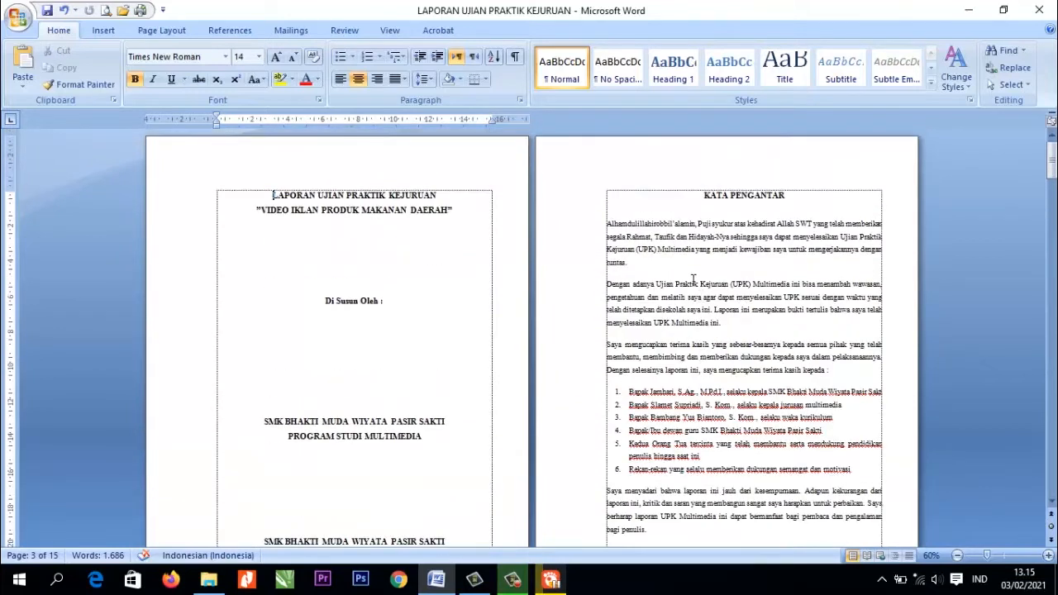
# - Insert a Next Page section break directly before the KATA PENGANTAR heading on page 2
pyautogui.click(693, 221)
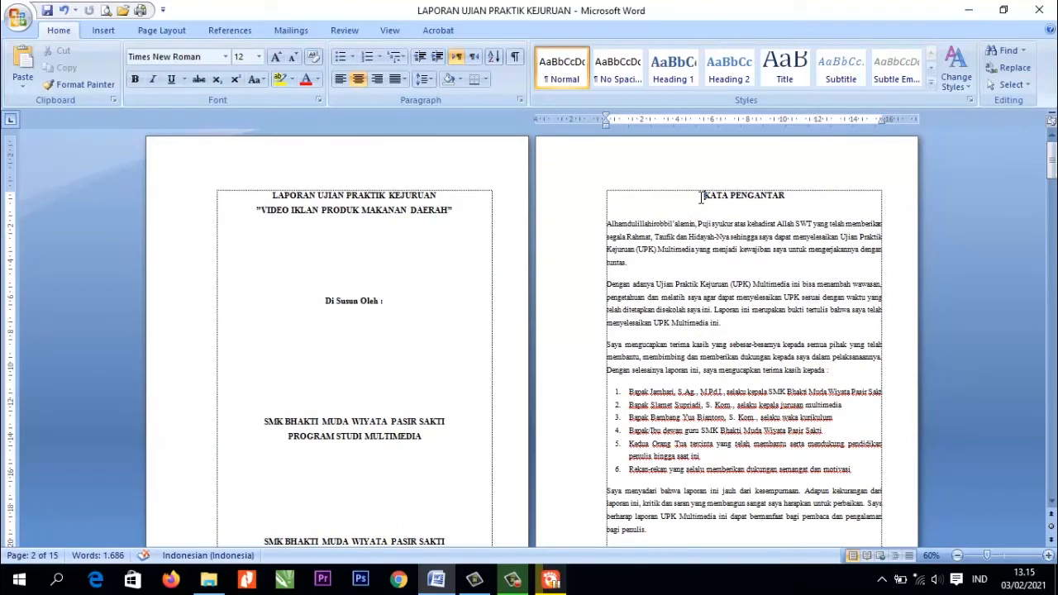
pyautogui.keyDown('ctrl'); pyautogui.scroll(11, 701, 197); pyautogui.keyUp('ctrl')
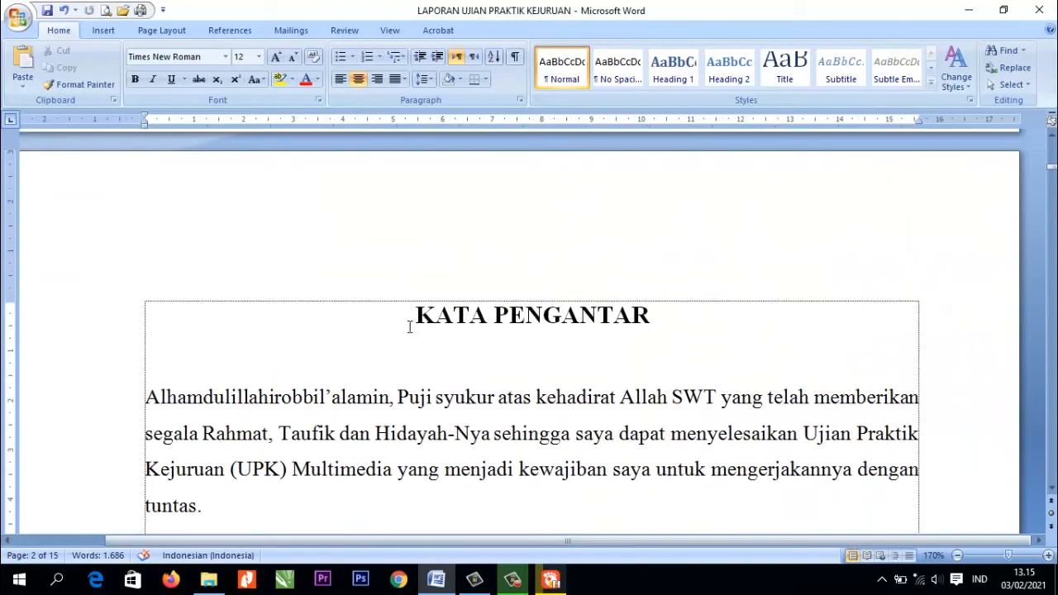
pyautogui.keyDown('ctrl'); pyautogui.scroll(-1, 417, 317); pyautogui.keyUp('ctrl')
pyautogui.hotkey('ctrl', 'a')
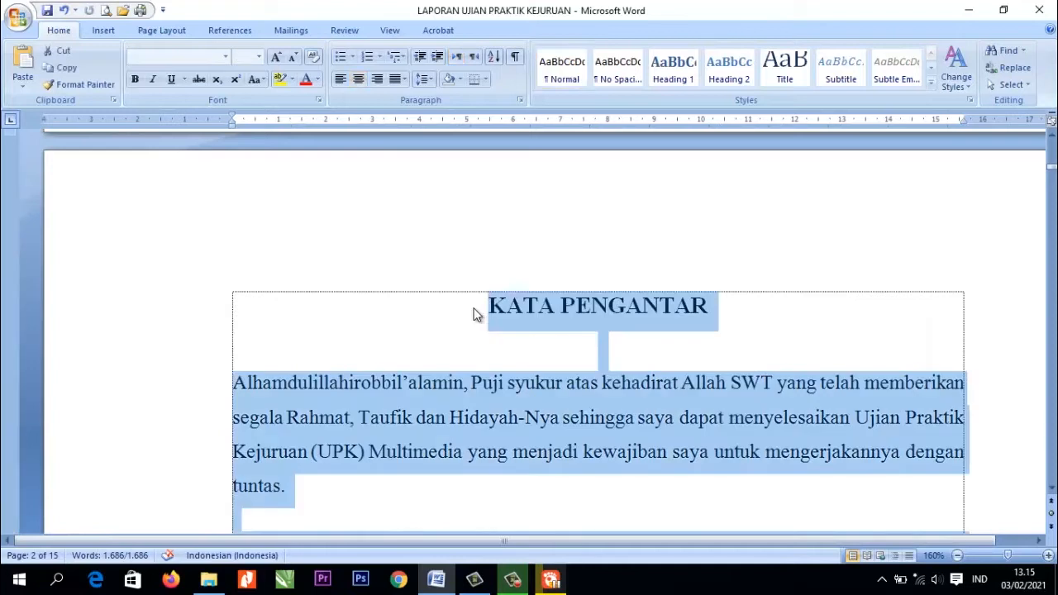
pyautogui.click(485, 306)
pyautogui.keyDown('ctrl'); pyautogui.scroll(-5, 721, 217); pyautogui.keyUp('ctrl')
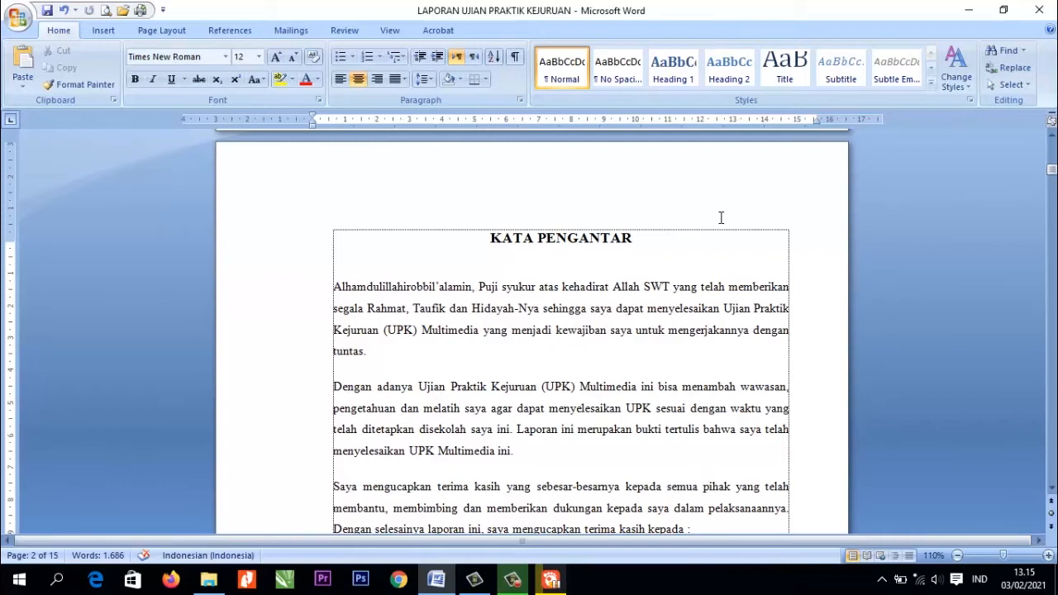
pyautogui.keyDown('ctrl'); pyautogui.scroll(-6, 720, 217); pyautogui.keyUp('ctrl')
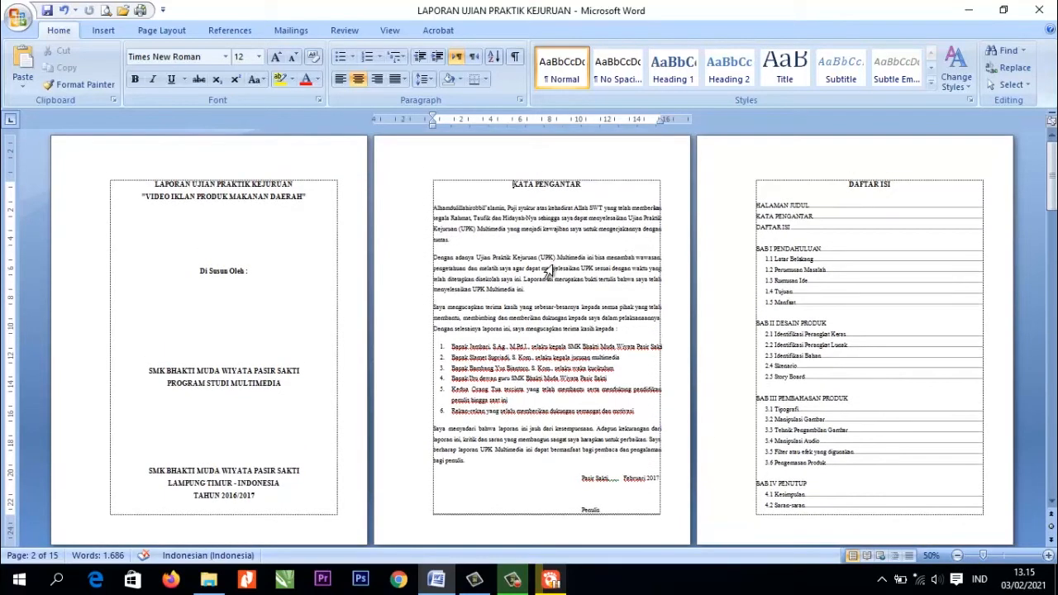
pyautogui.scroll(4, 553, 263)
pyautogui.scroll(-8, 553, 263)
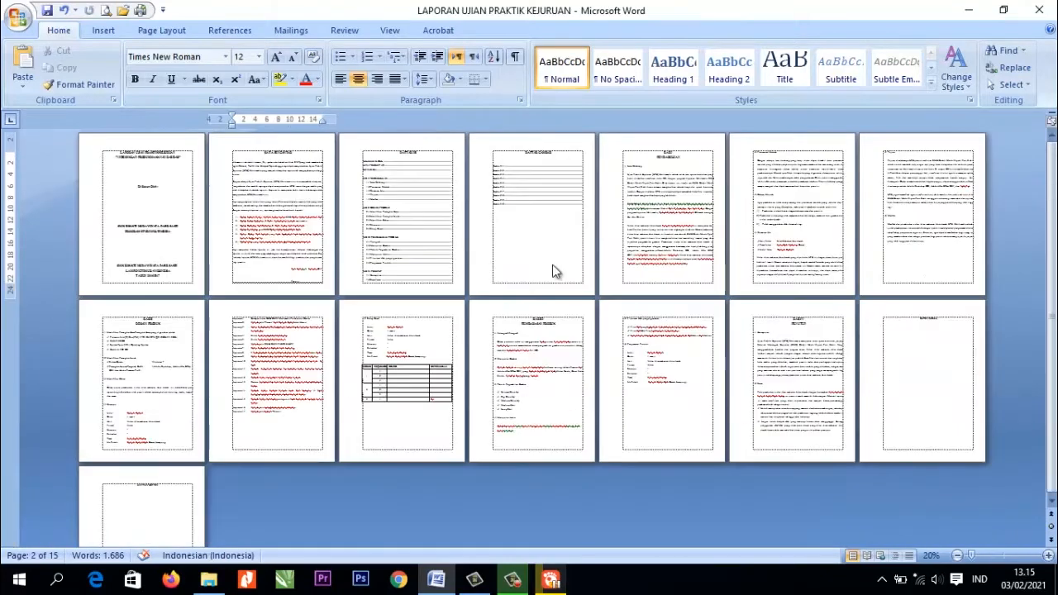
pyautogui.scroll(6, 552, 272)
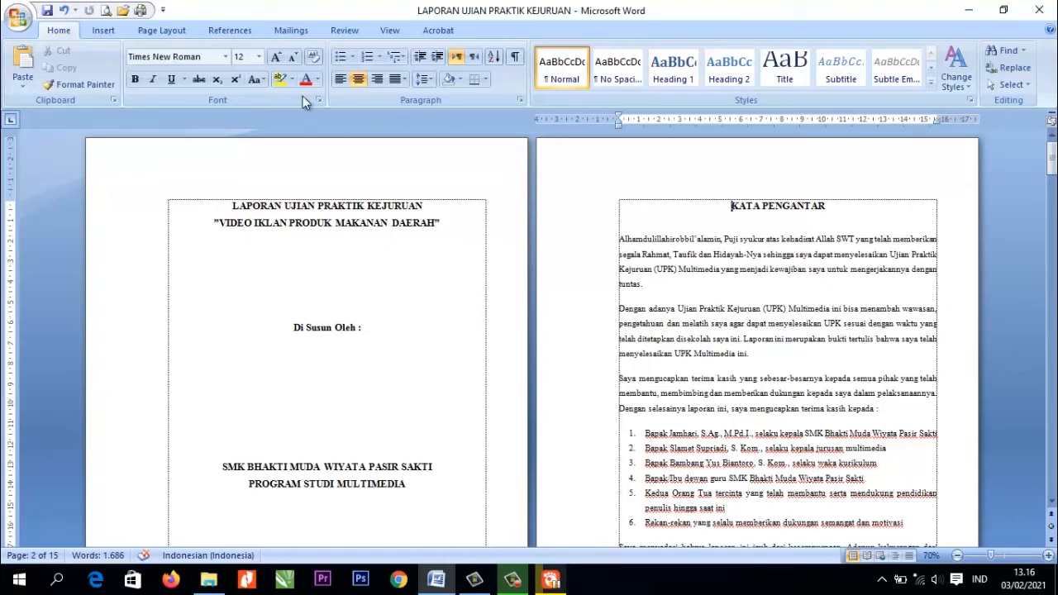
pyautogui.click(153, 30)
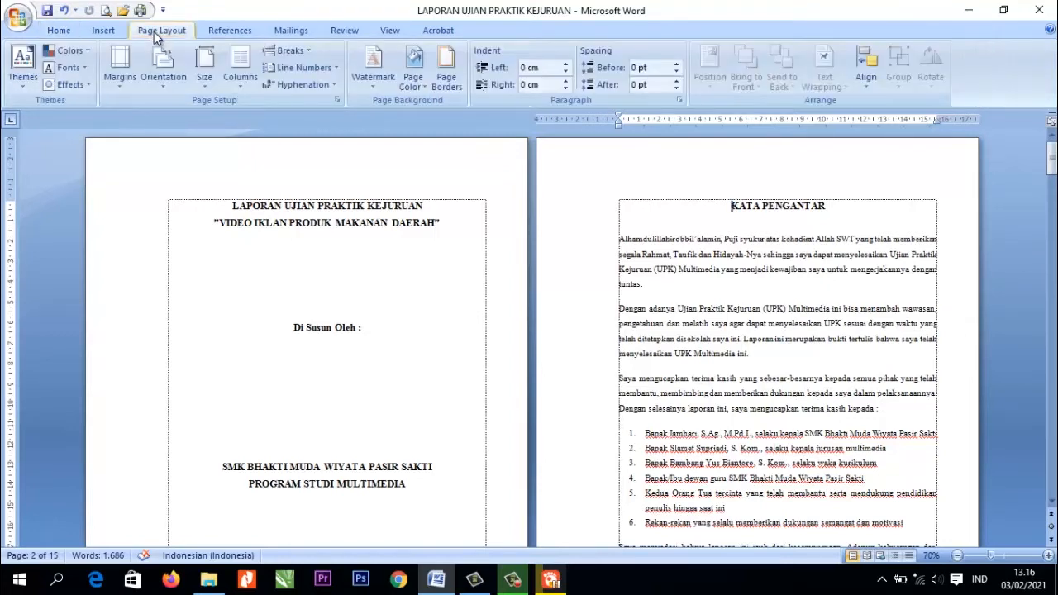
pyautogui.click(311, 53)
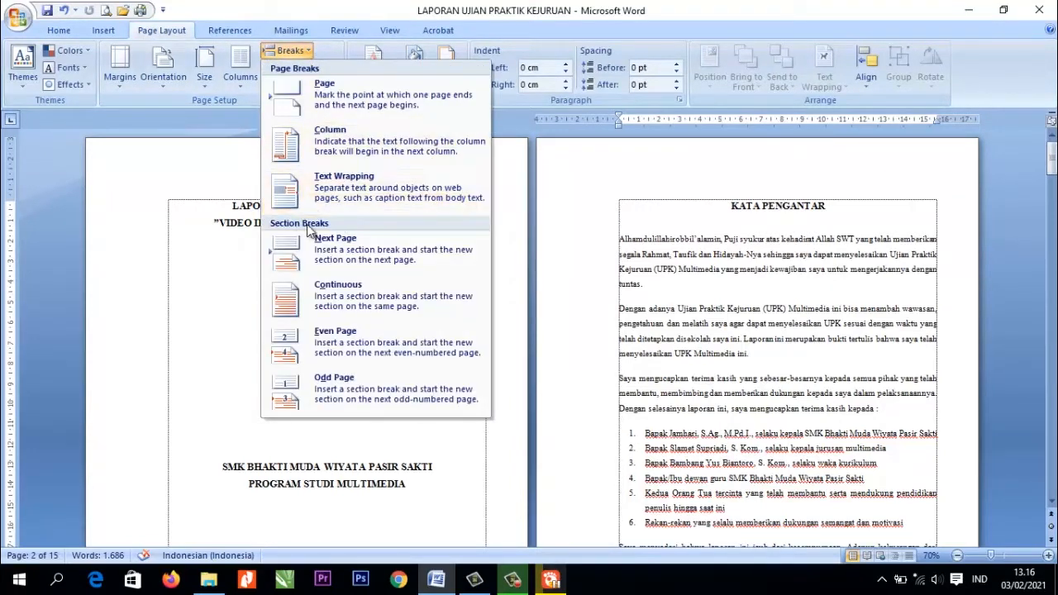
pyautogui.click(355, 255)
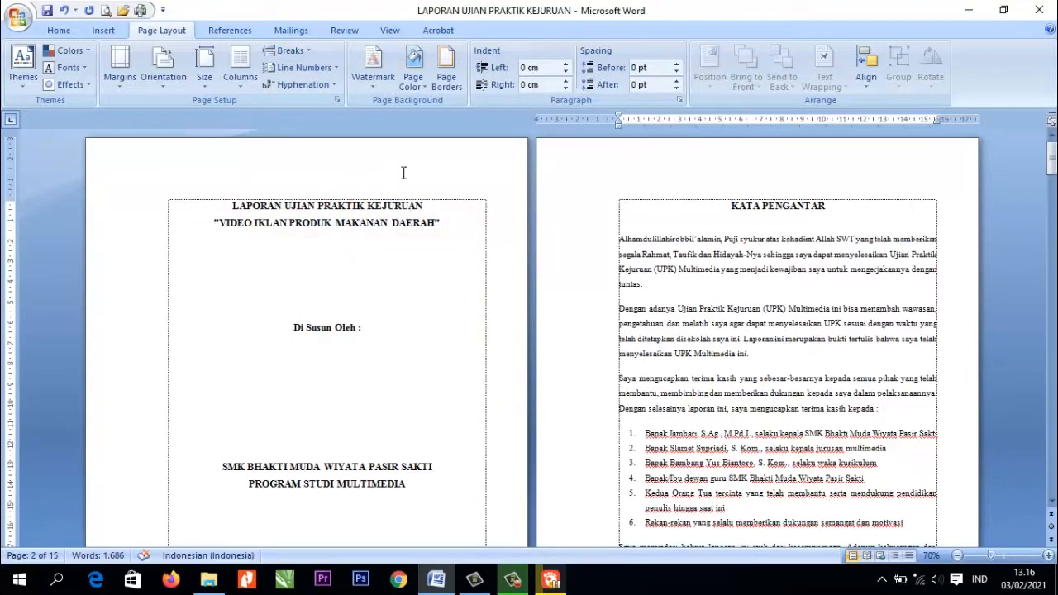
pyautogui.scroll(-6, 649, 171)
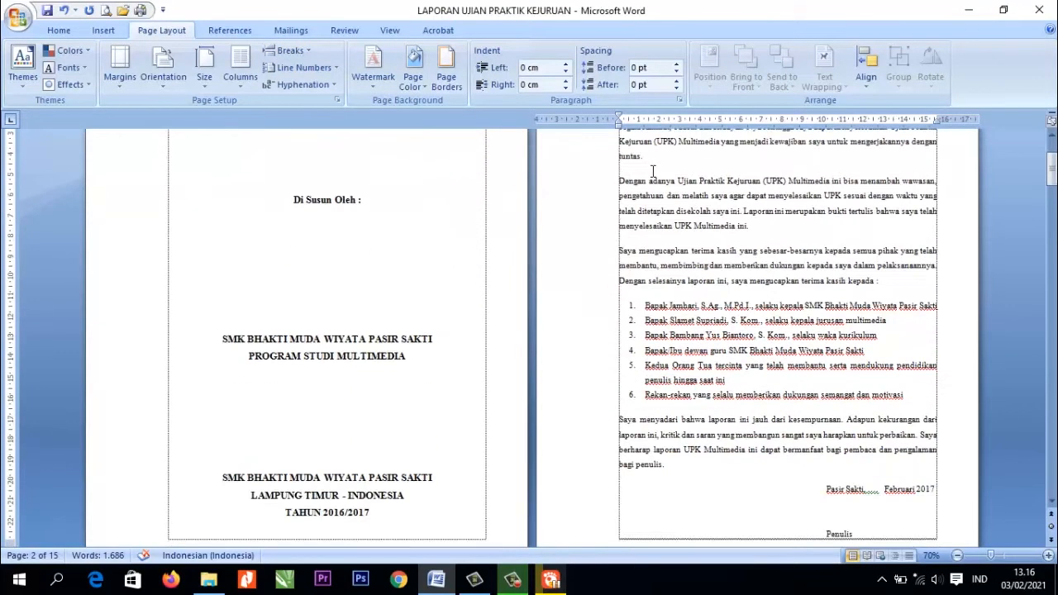
pyautogui.scroll(6, 739, 436)
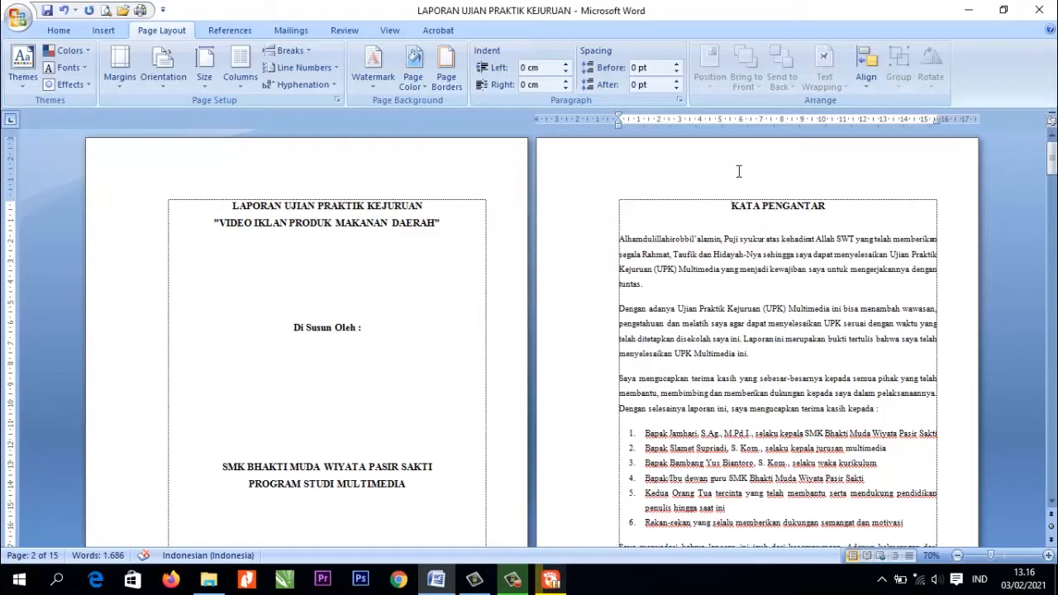
# - Open the header of the KATA PENGANTAR page, examine the section labels on the headers and footers, and leave header editing
pyautogui.doubleClick(685, 163)
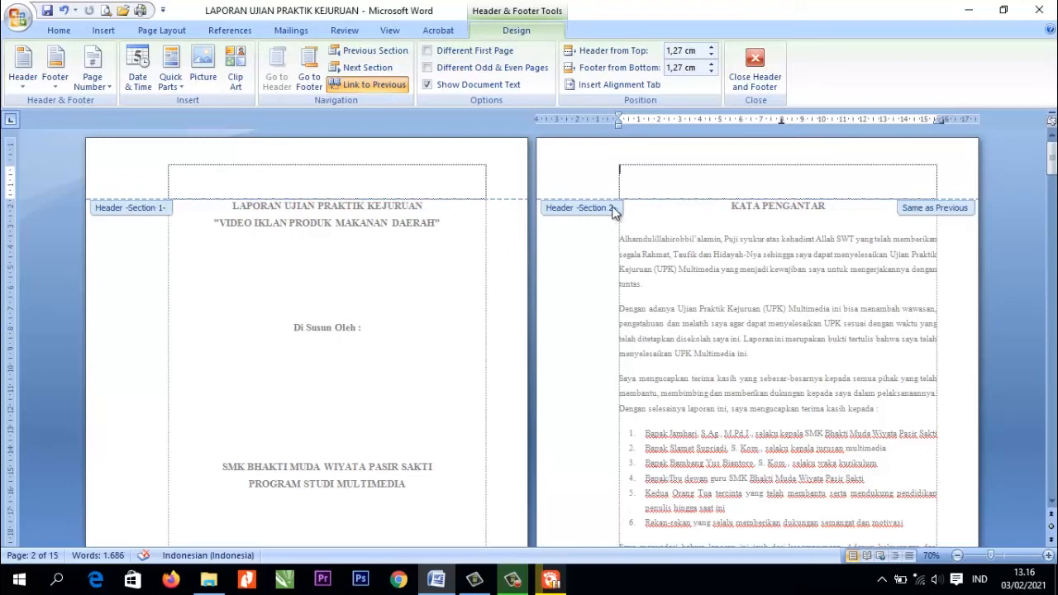
pyautogui.scroll(-1, 626, 198)
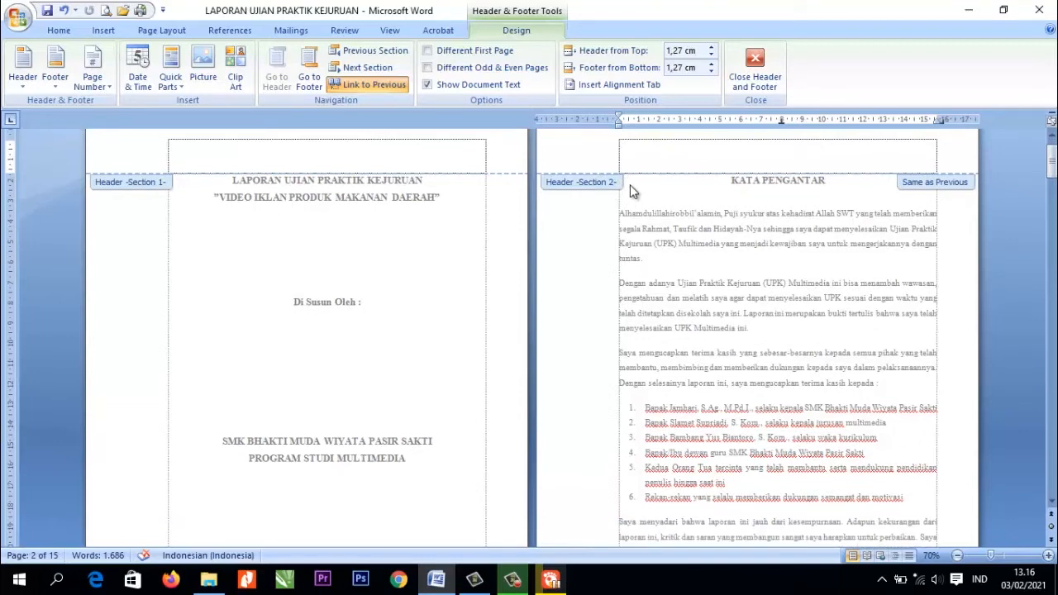
pyautogui.scroll(-3, 630, 188)
pyautogui.scroll(4, 630, 189)
pyautogui.scroll(-1, 630, 188)
pyautogui.scroll(-10, 620, 192)
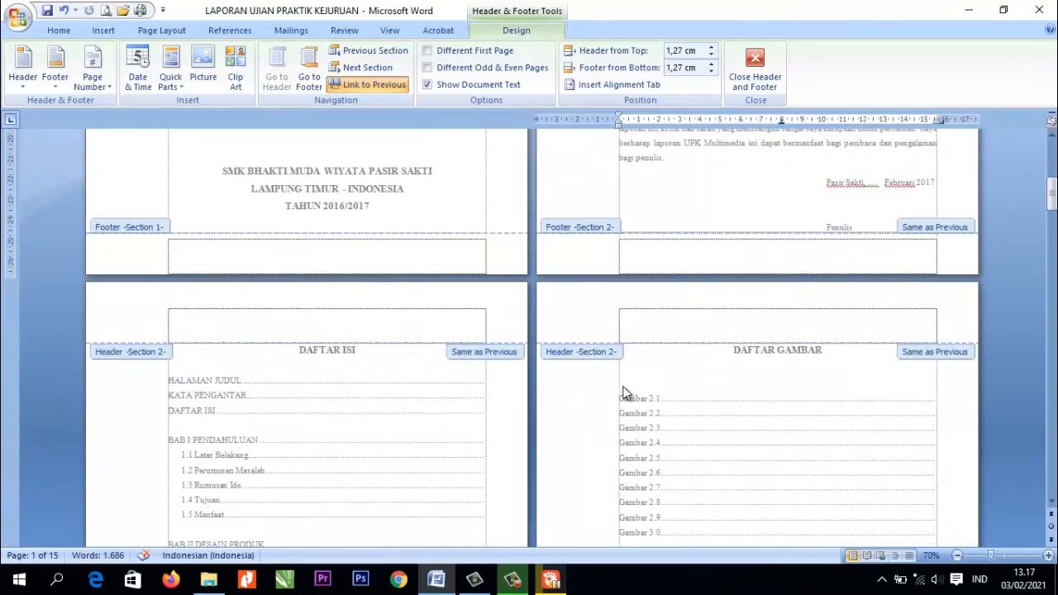
pyautogui.scroll(10, 636, 354)
pyautogui.scroll(-10, 599, 345)
pyautogui.scroll(10, 599, 345)
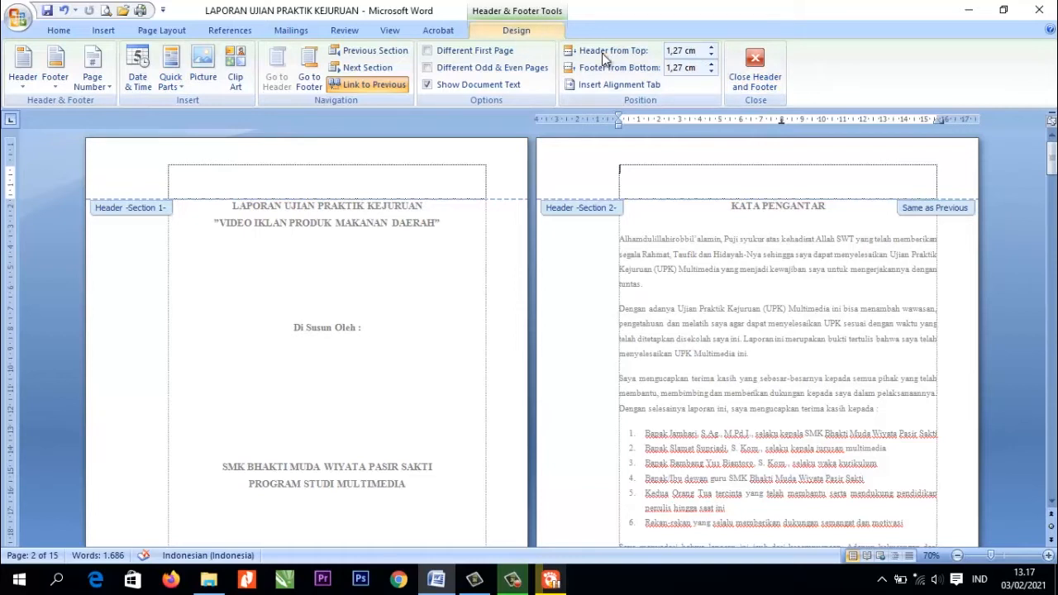
pyautogui.click(766, 84)
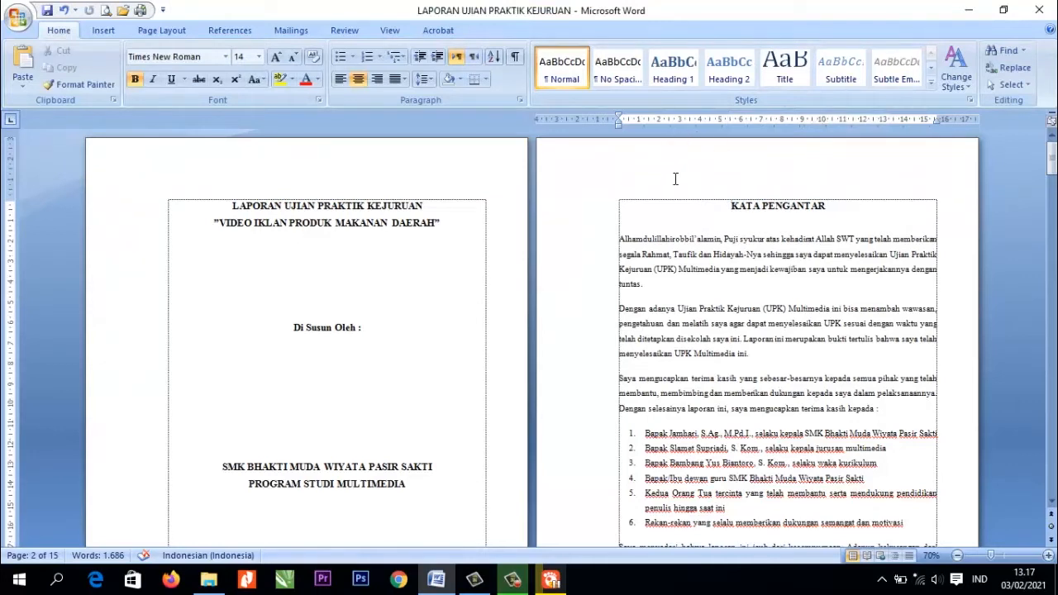
# - Open the KATA PENGANTAR page's header for editing, directly and with the Edit Header command, leaving header editing each time
pyautogui.moveTo(674, 176)
pyautogui.click(724, 182)
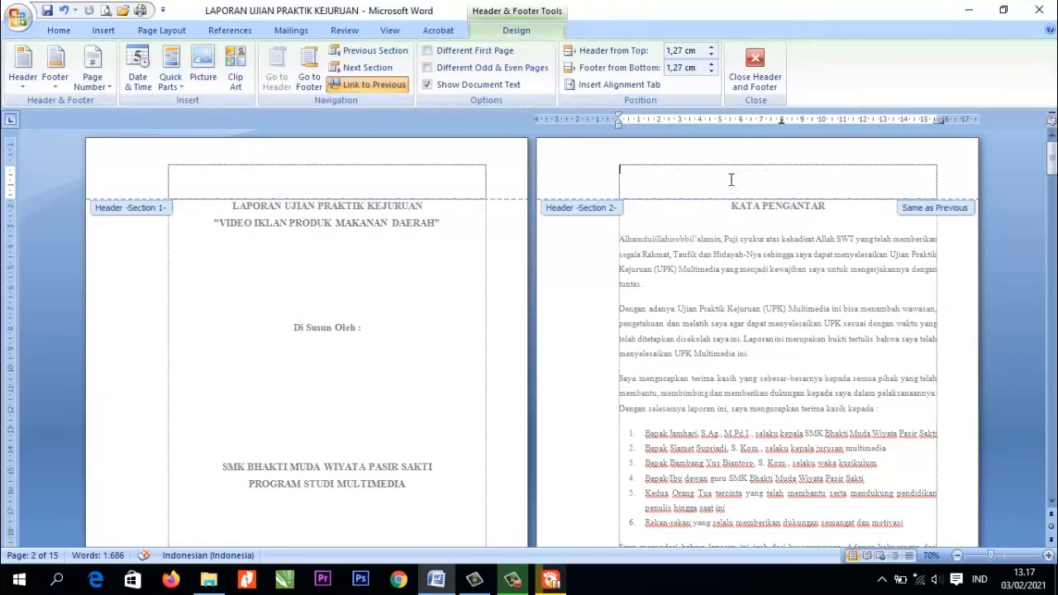
pyautogui.click(757, 73)
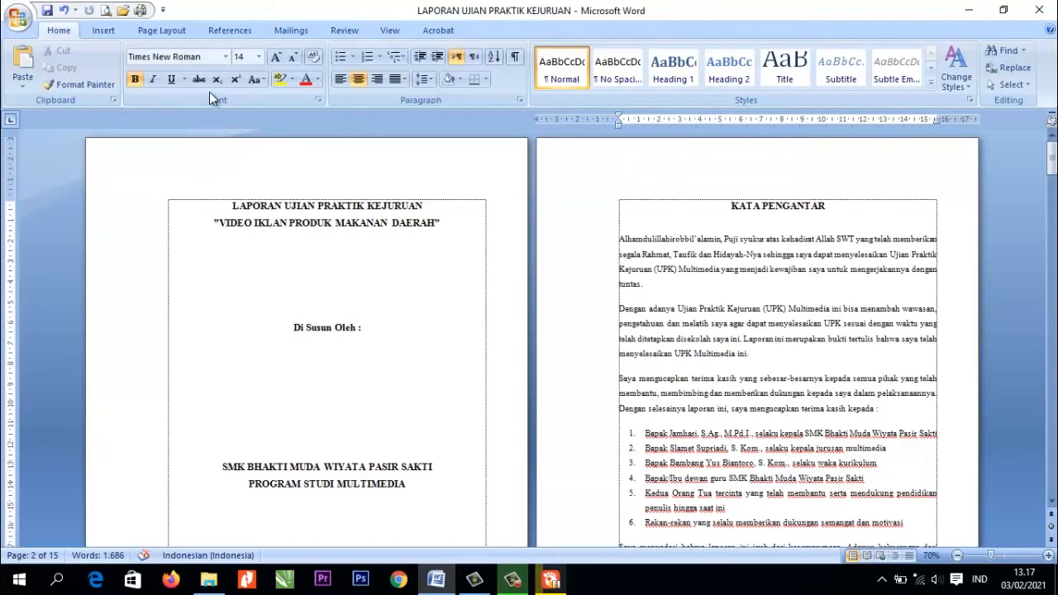
pyautogui.click(107, 33)
pyautogui.click(506, 87)
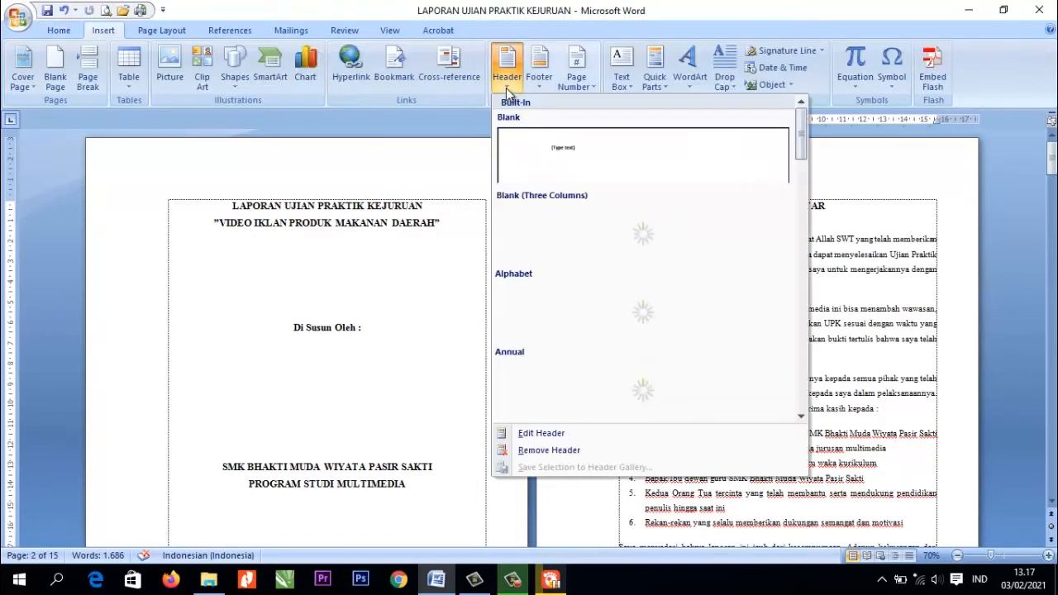
pyautogui.click(556, 435)
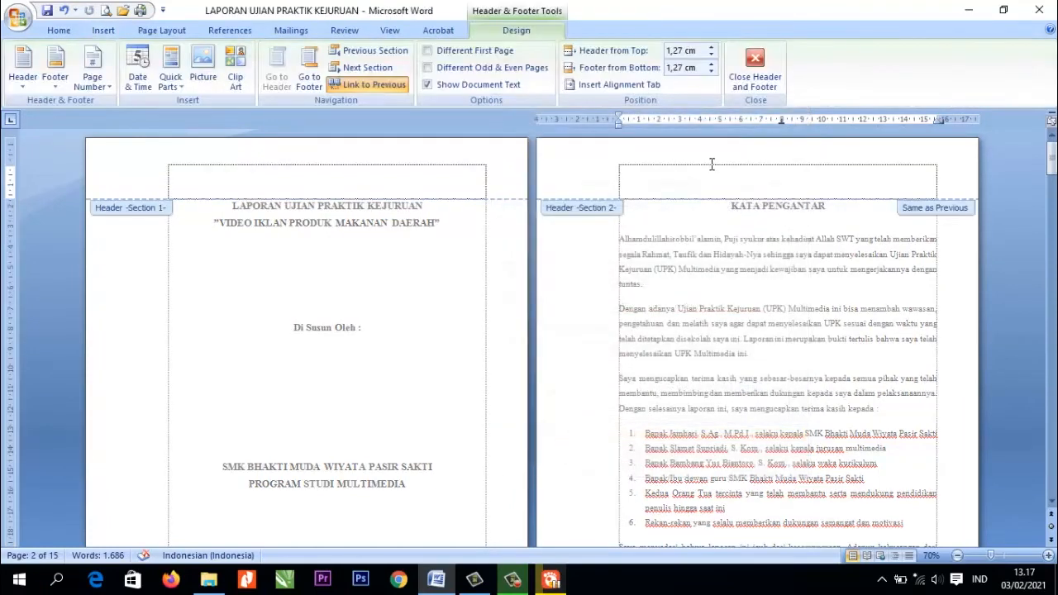
pyautogui.click(751, 82)
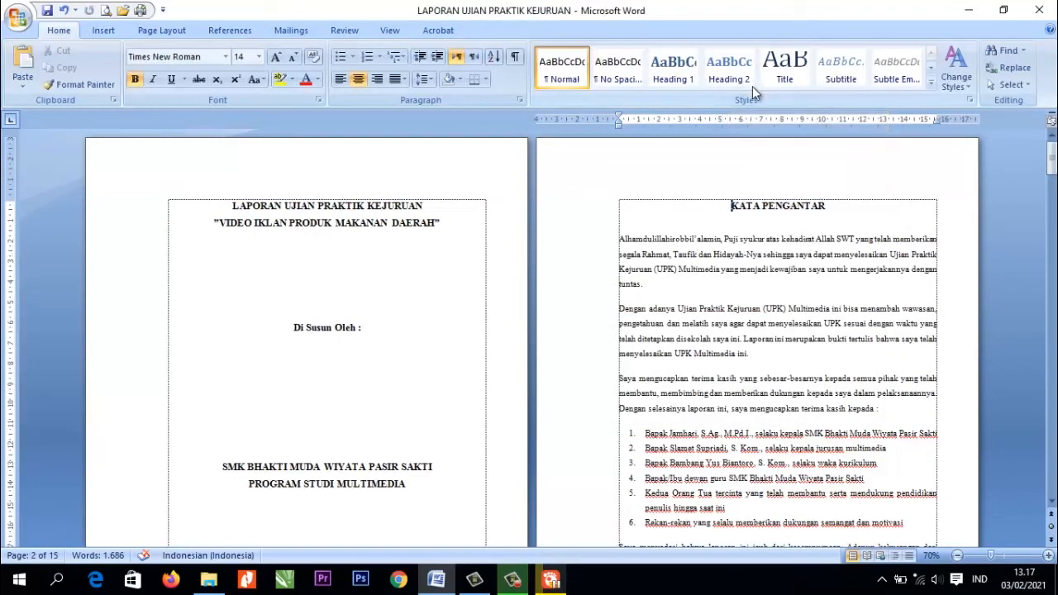
# - Unlink the header and footer of the KATA PENGANTAR section from the previous section and leave header and footer editing
pyautogui.doubleClick(730, 159)
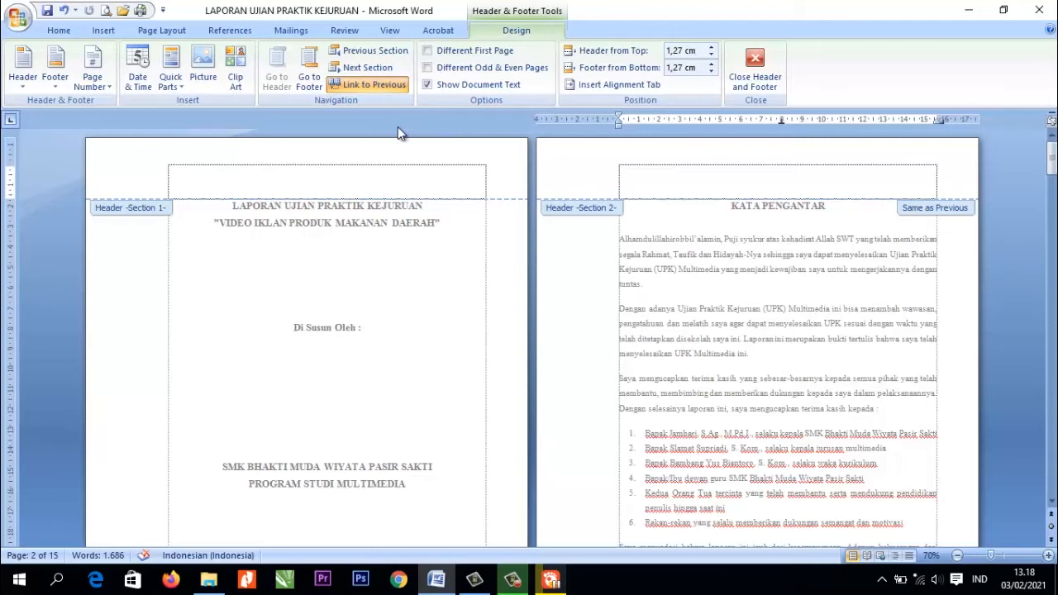
pyautogui.click(355, 86)
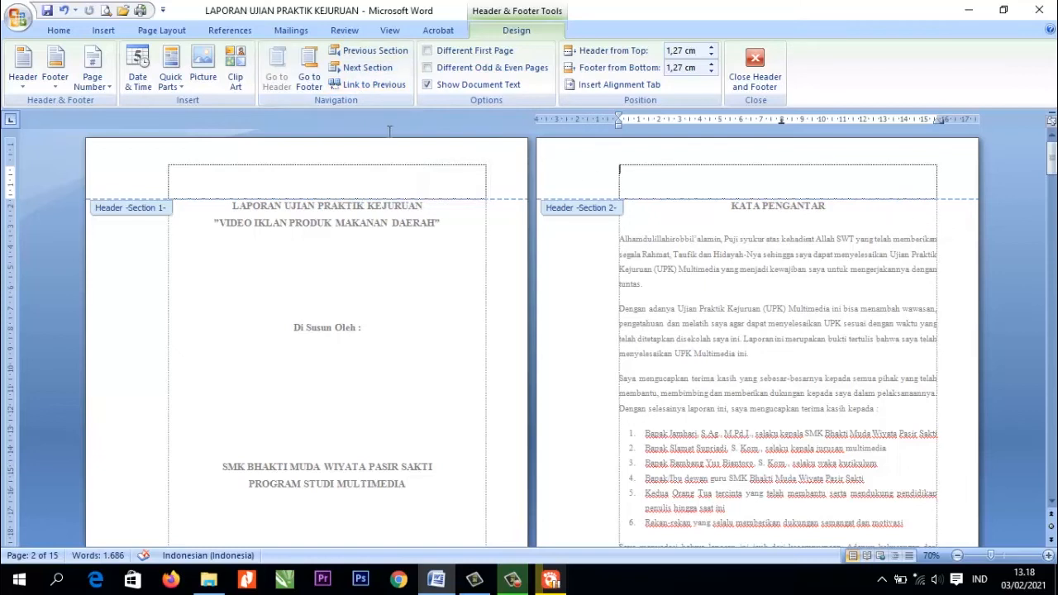
pyautogui.scroll(-5, 734, 321)
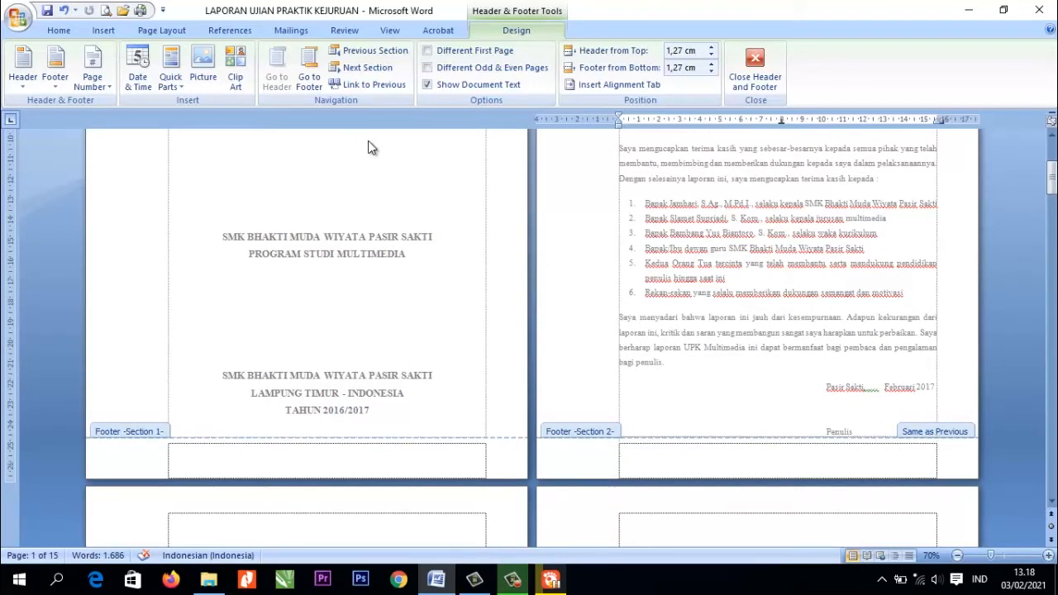
pyautogui.click(310, 79)
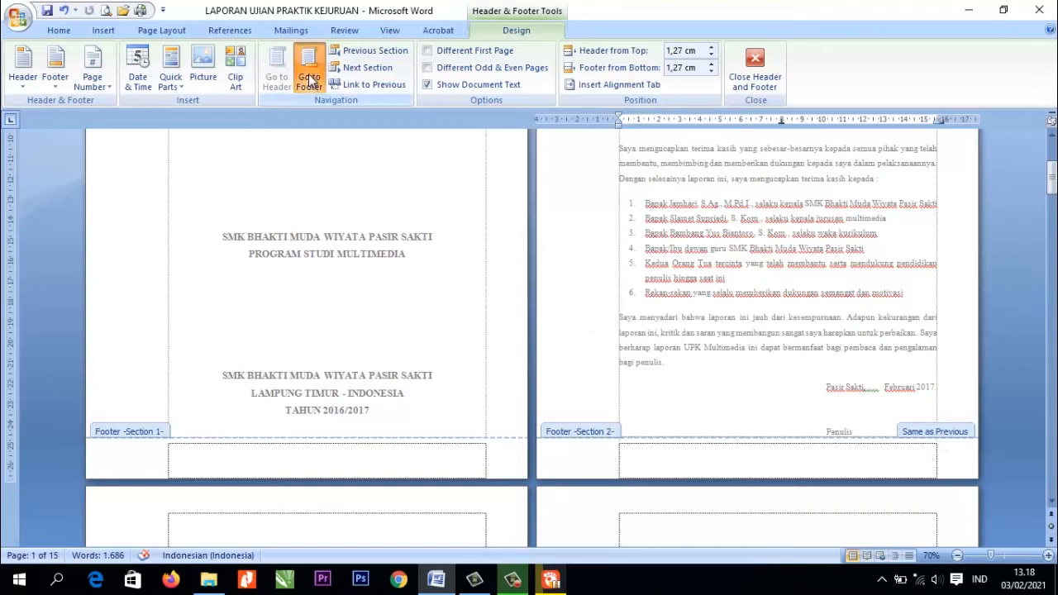
pyautogui.click(354, 85)
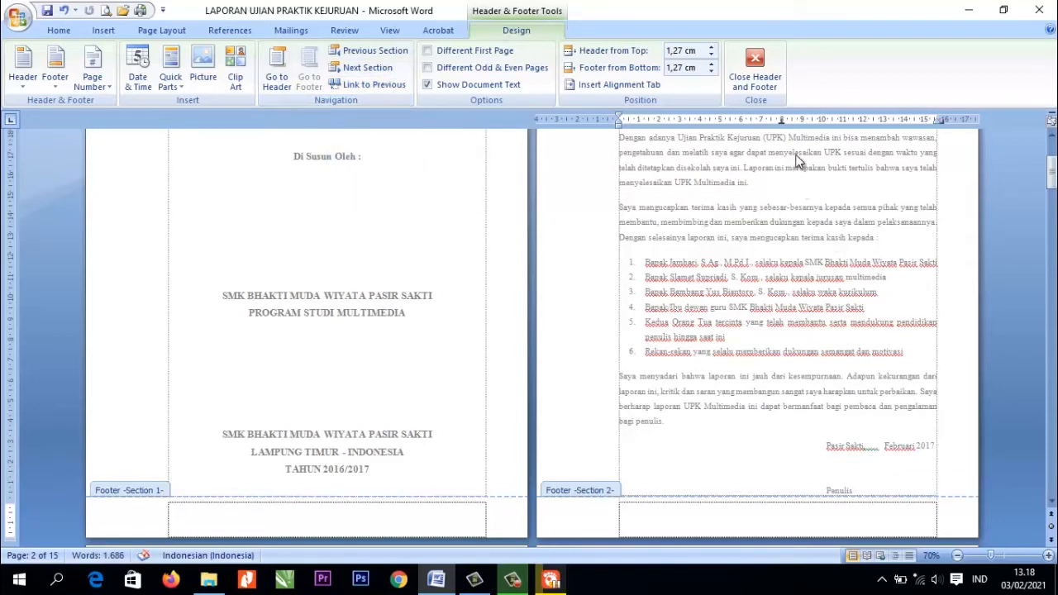
pyautogui.click(769, 80)
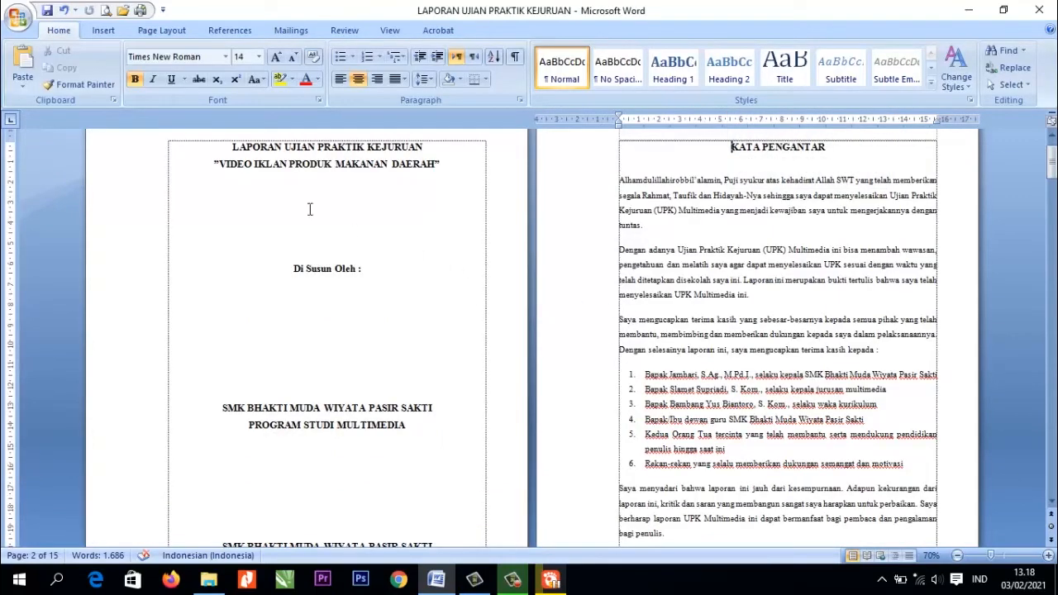
# - Place the text cursor directly before the BAB I heading on page 5
pyautogui.scroll(-3, 769, 192)
pyautogui.scroll(-18, 769, 191)
pyautogui.scroll(-10, 769, 192)
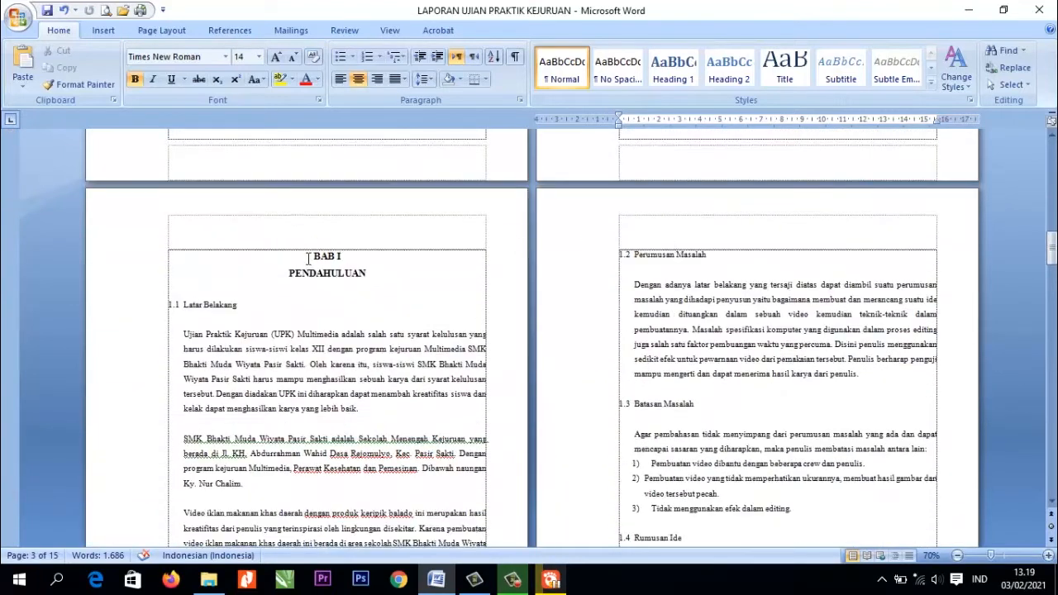
pyautogui.click(311, 262)
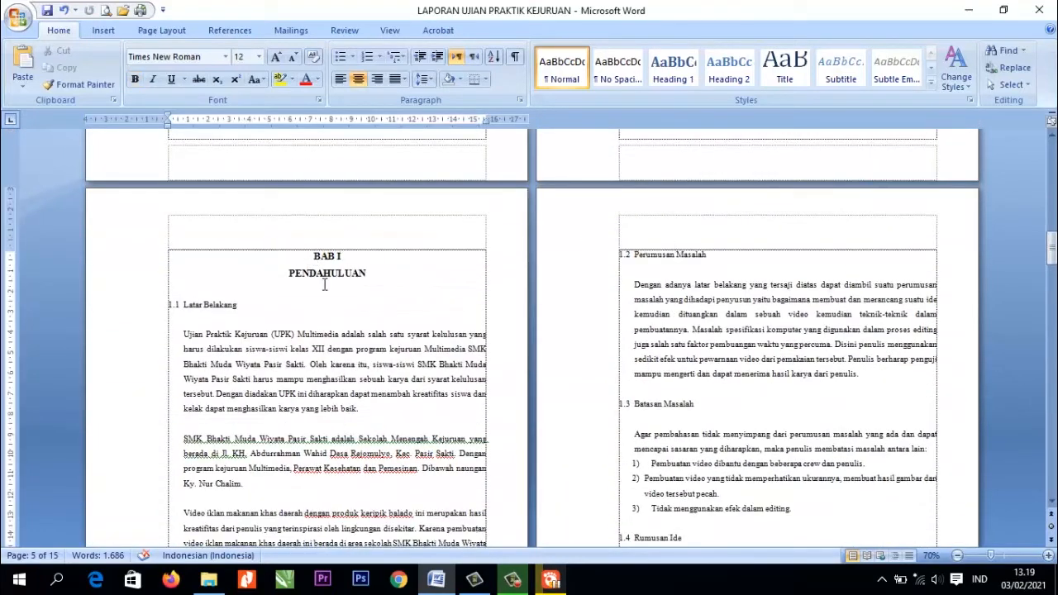
# - Look through the pages from the cover, KATA PENGANTAR, DAFTAR ISI and DAFTAR GAMBAR to BAB I to check how they group into sections
pyautogui.scroll(-6, 335, 291)
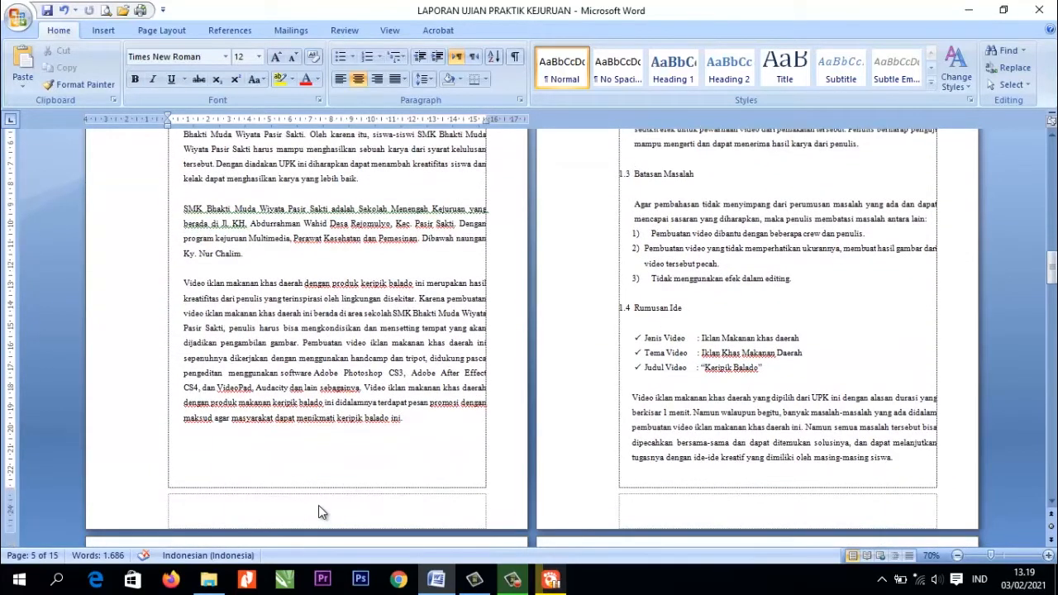
pyautogui.scroll(2, 337, 491)
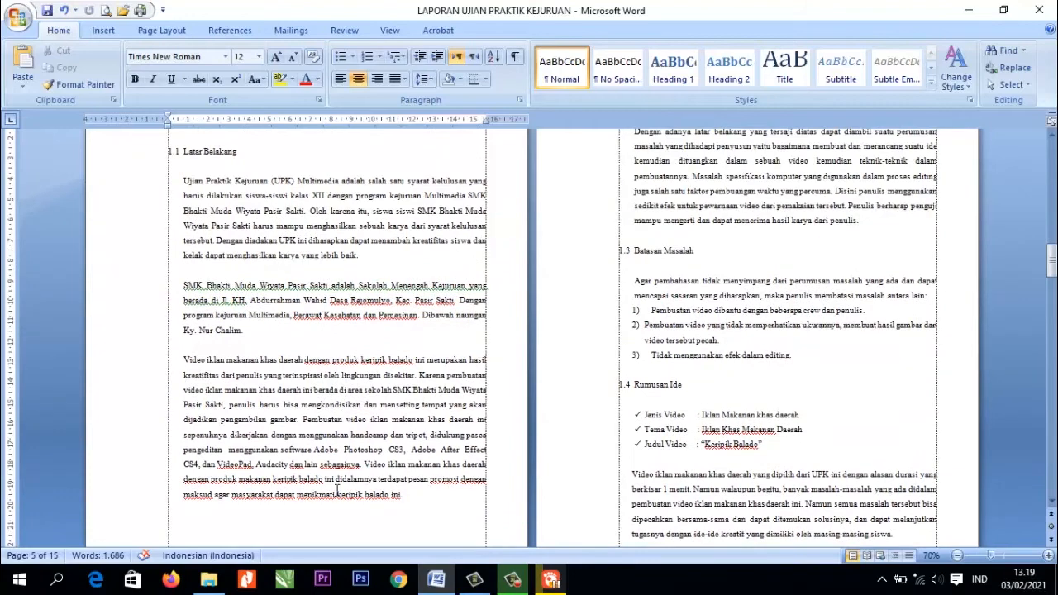
pyautogui.scroll(-4, 338, 490)
pyautogui.scroll(20, 338, 489)
pyautogui.scroll(16, 372, 378)
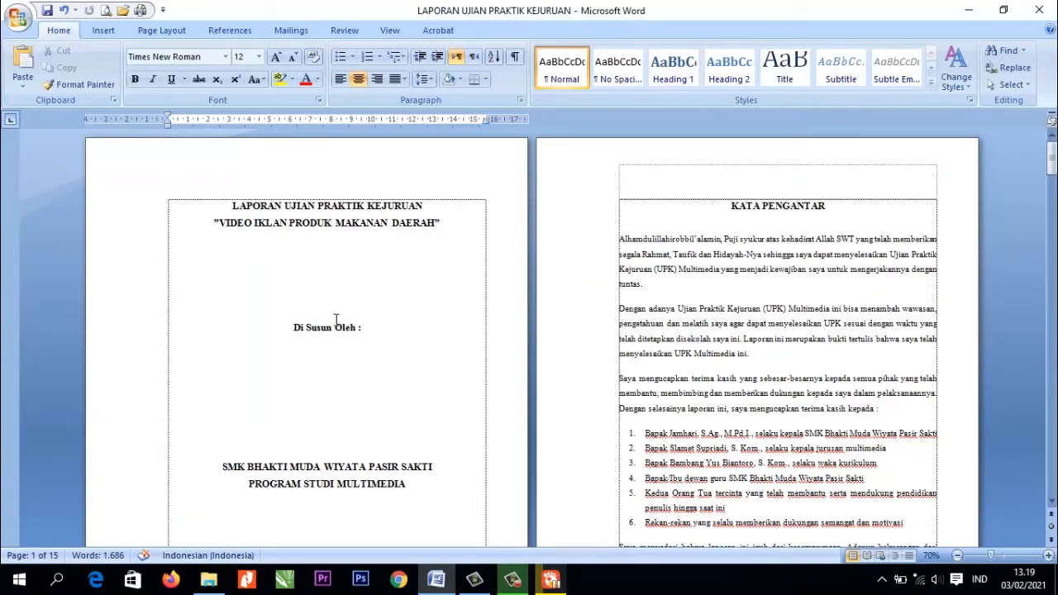
pyautogui.scroll(-1, 339, 320)
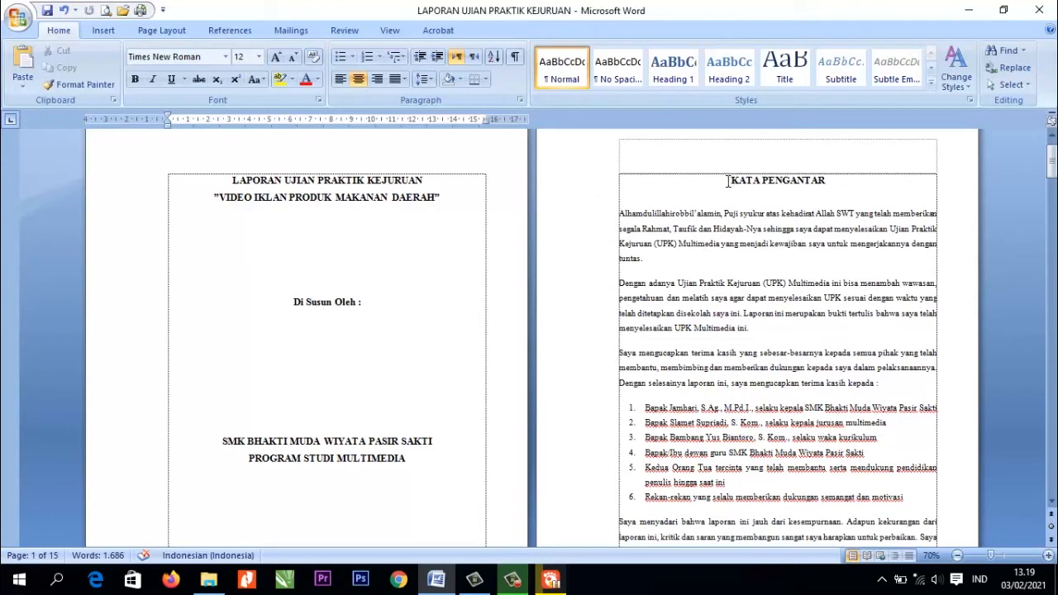
pyautogui.scroll(-6, 731, 181)
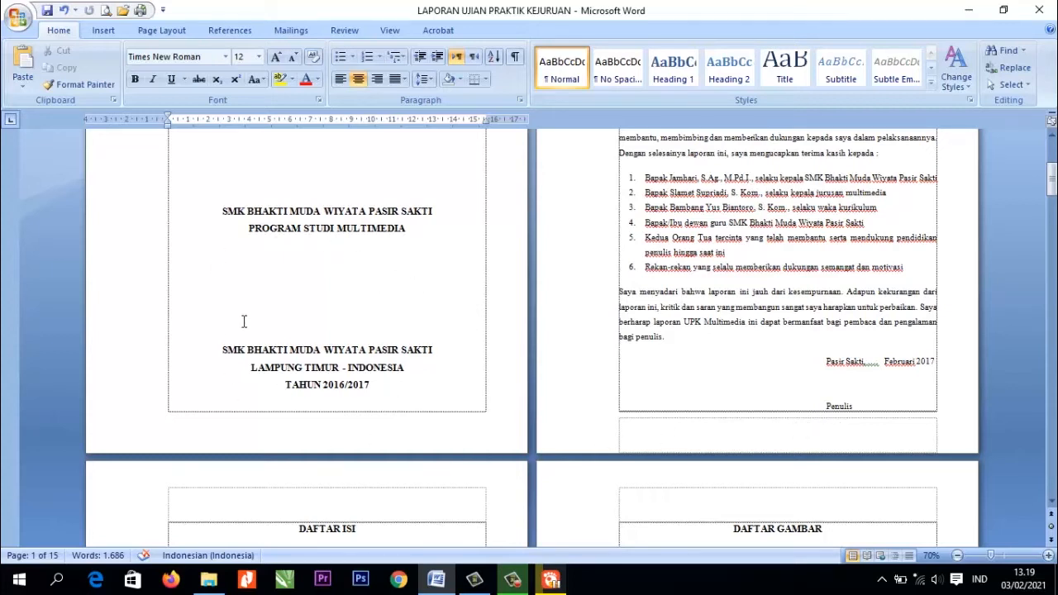
pyautogui.scroll(-6, 337, 266)
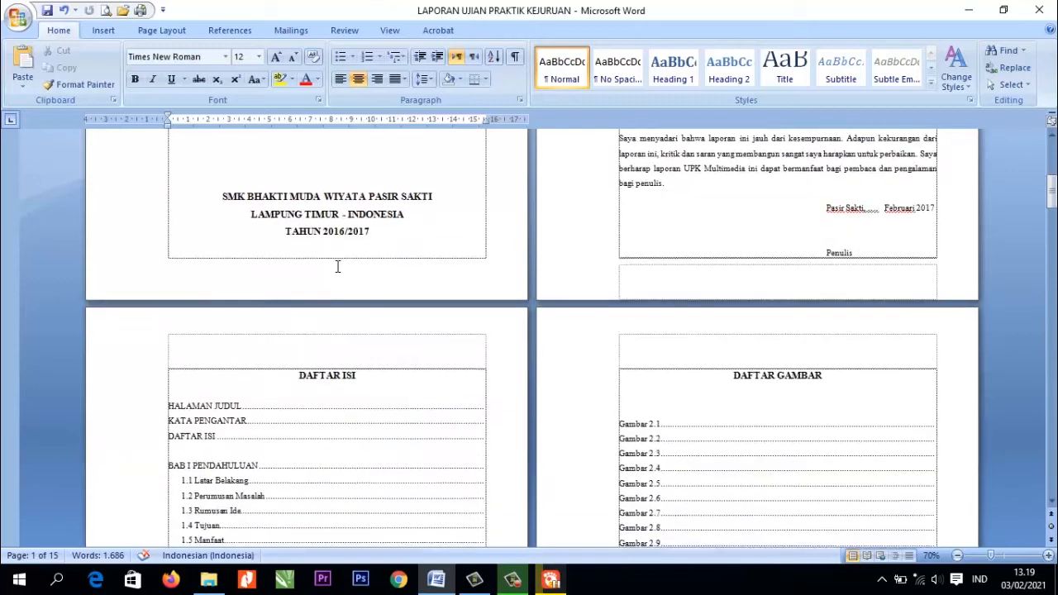
pyautogui.scroll(4, 337, 266)
pyautogui.scroll(-14, 337, 267)
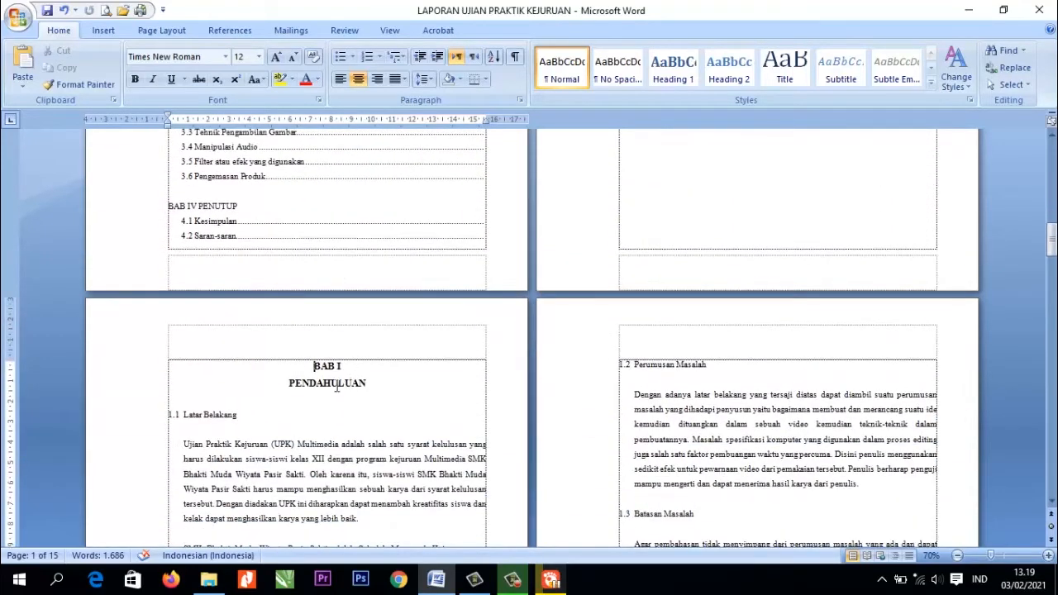
pyautogui.scroll(-3, 336, 266)
pyautogui.scroll(4, 829, 291)
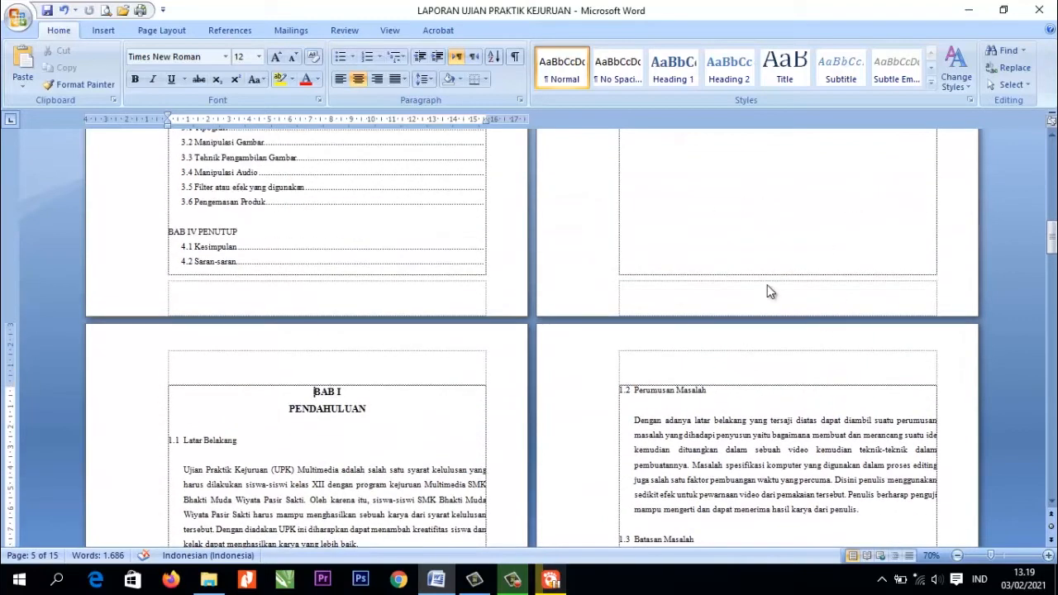
pyautogui.scroll(3, 686, 248)
pyautogui.scroll(6, 686, 282)
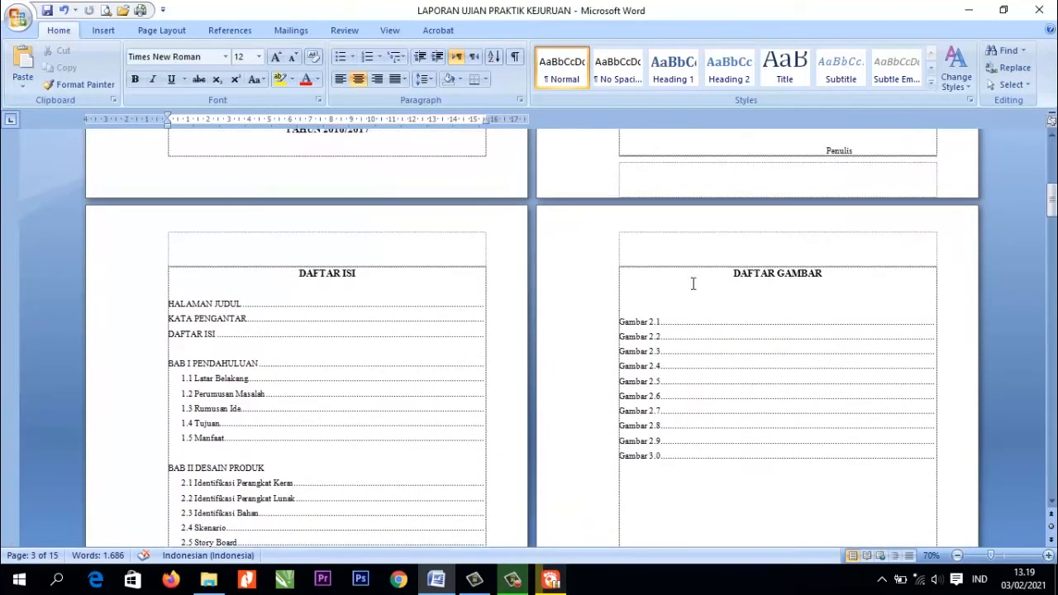
pyautogui.scroll(8, 444, 314)
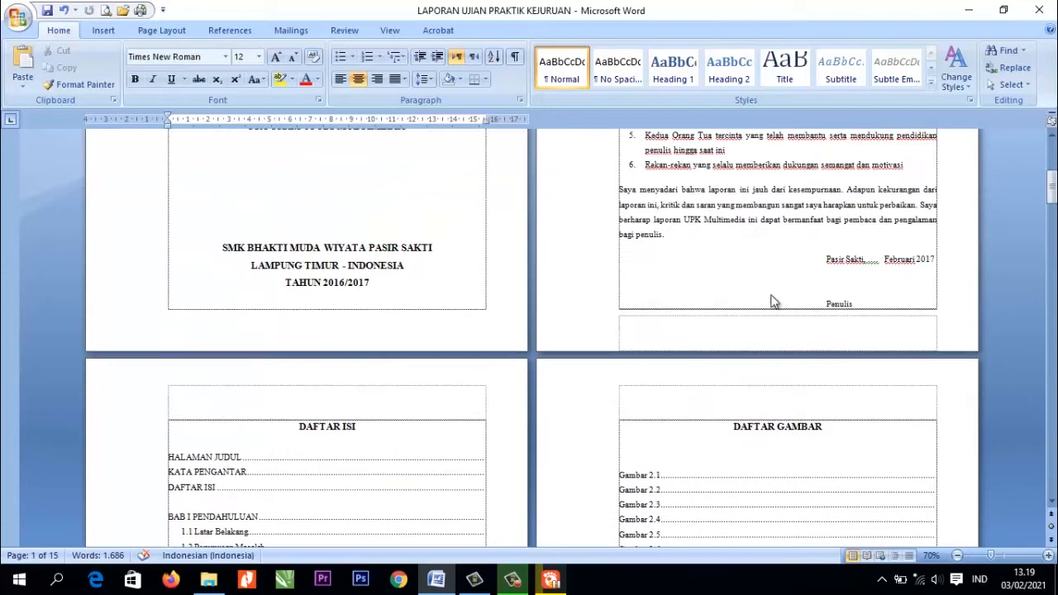
pyautogui.scroll(-12, 715, 231)
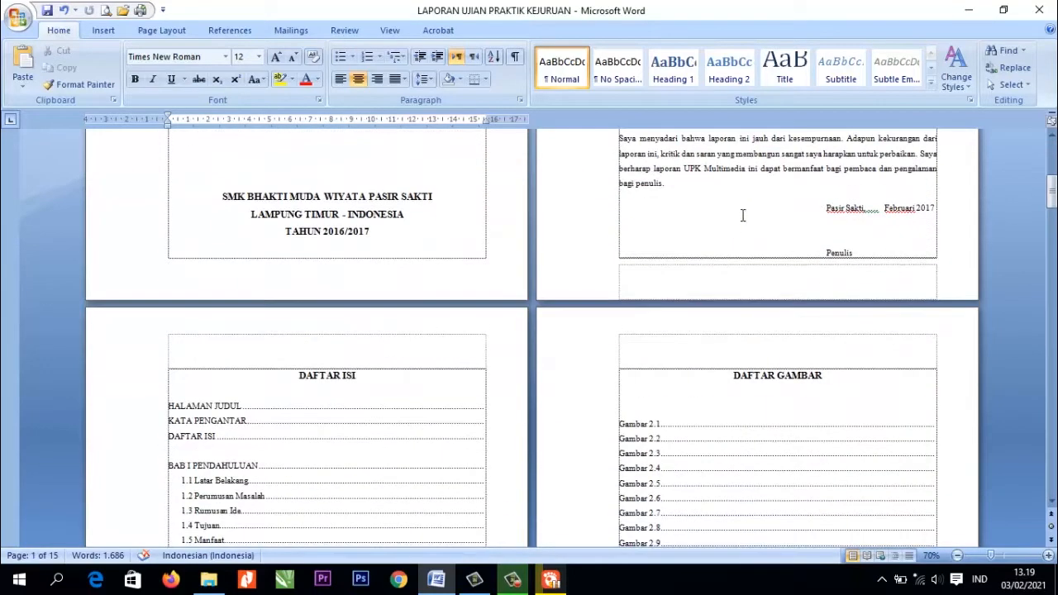
pyautogui.scroll(-14, 363, 403)
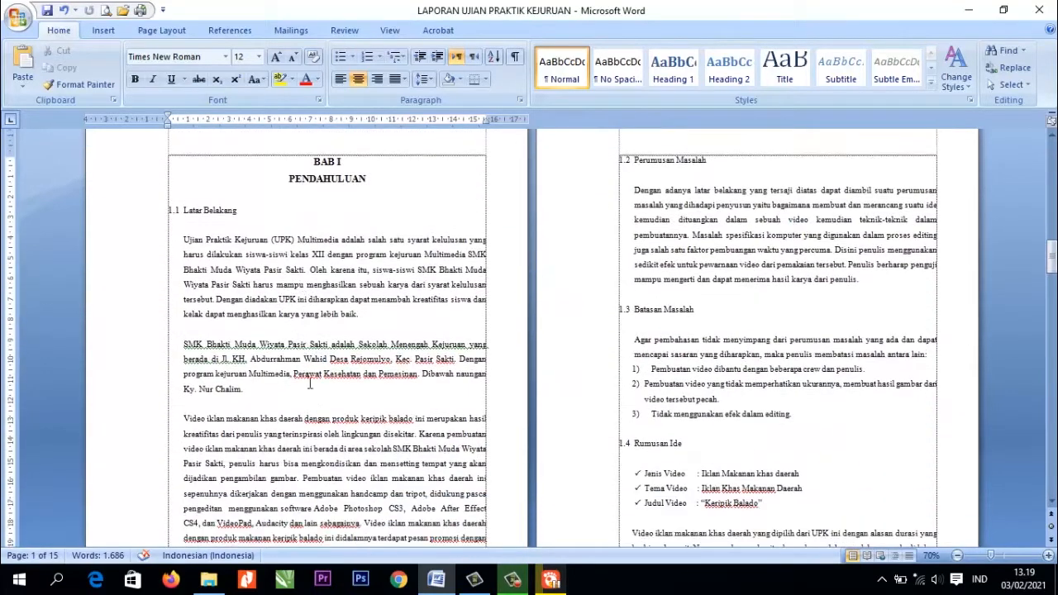
# - Insert a Next Page section break directly before the BAB I heading
pyautogui.scroll(3, 346, 513)
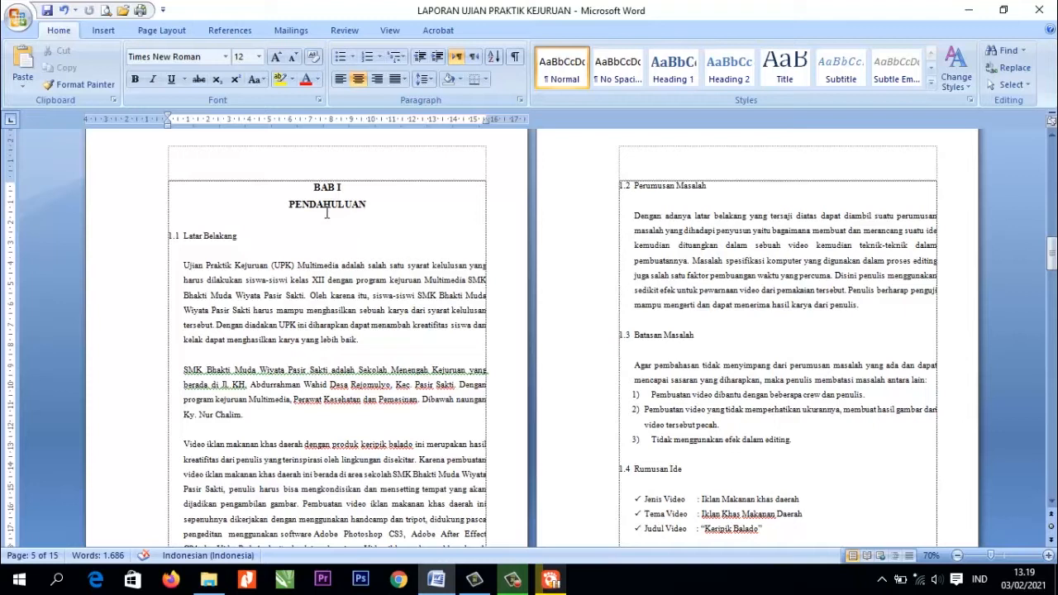
pyautogui.click(162, 30)
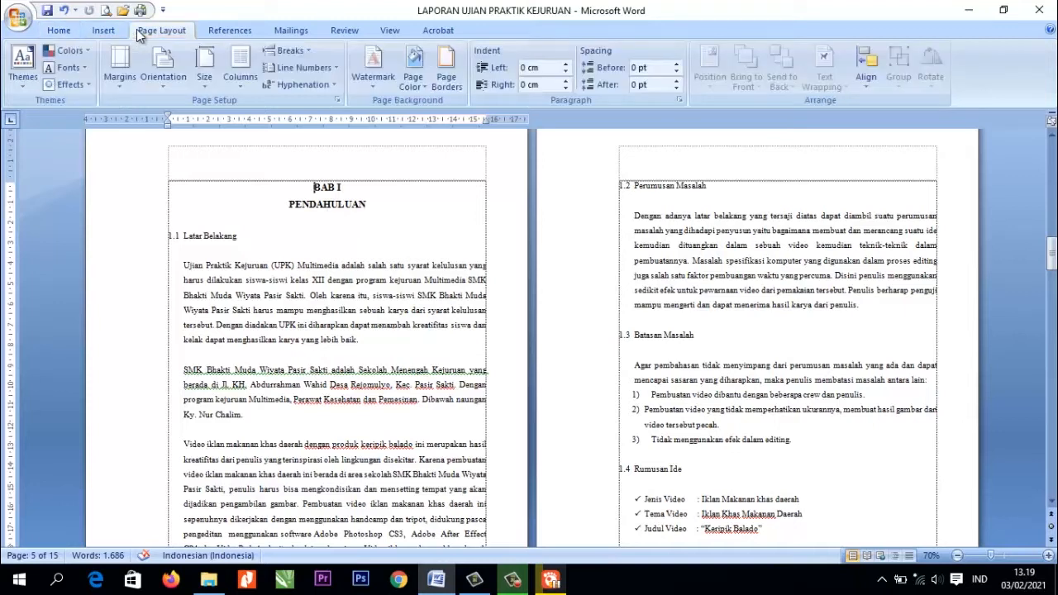
pyautogui.click(299, 52)
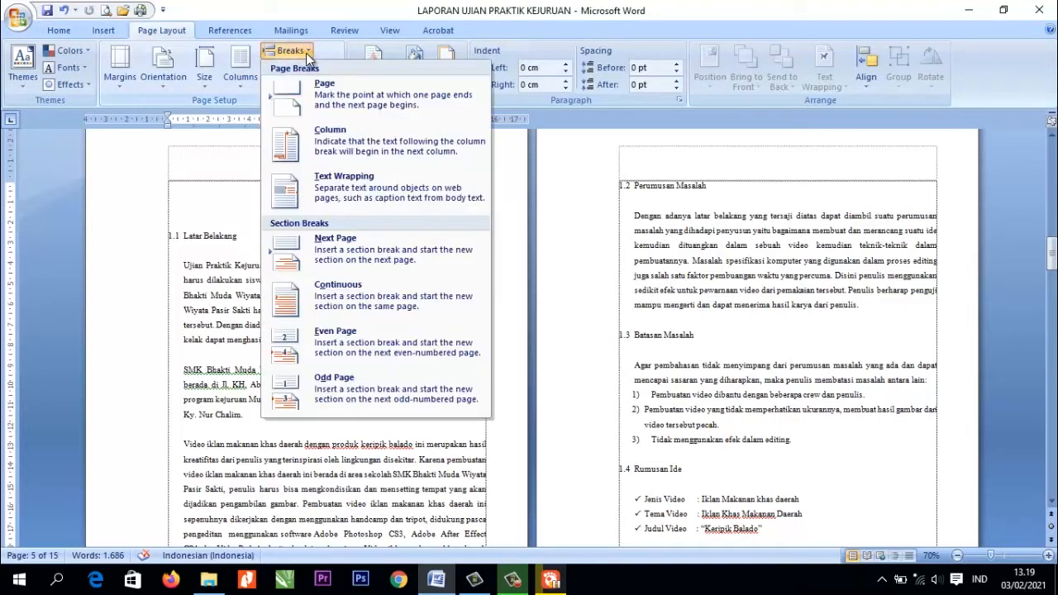
pyautogui.click(318, 250)
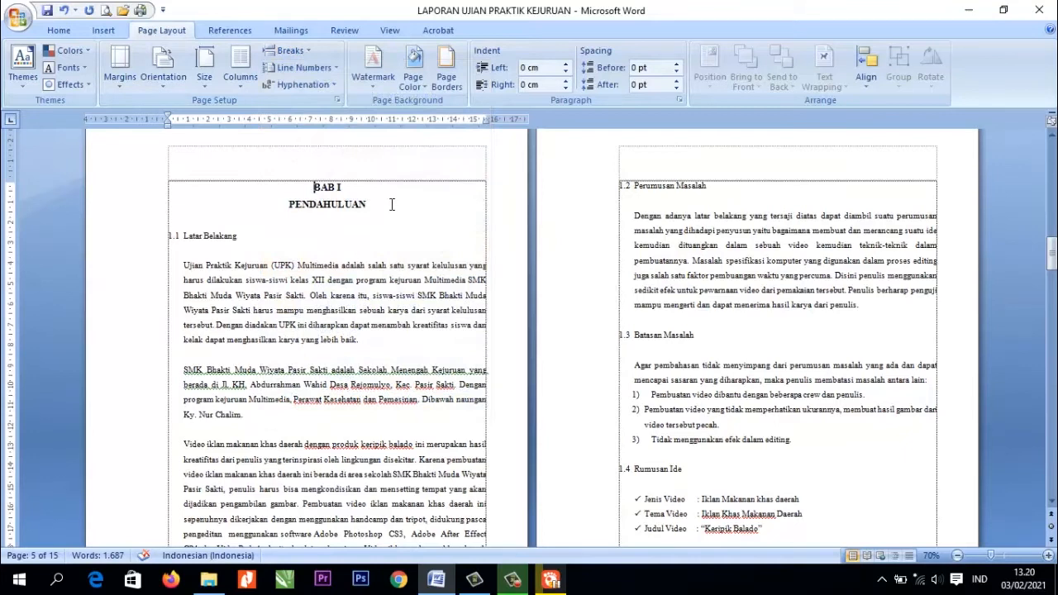
# - Unlink both the header and the footer of the BAB I section from the previous section
pyautogui.doubleClick(350, 155)
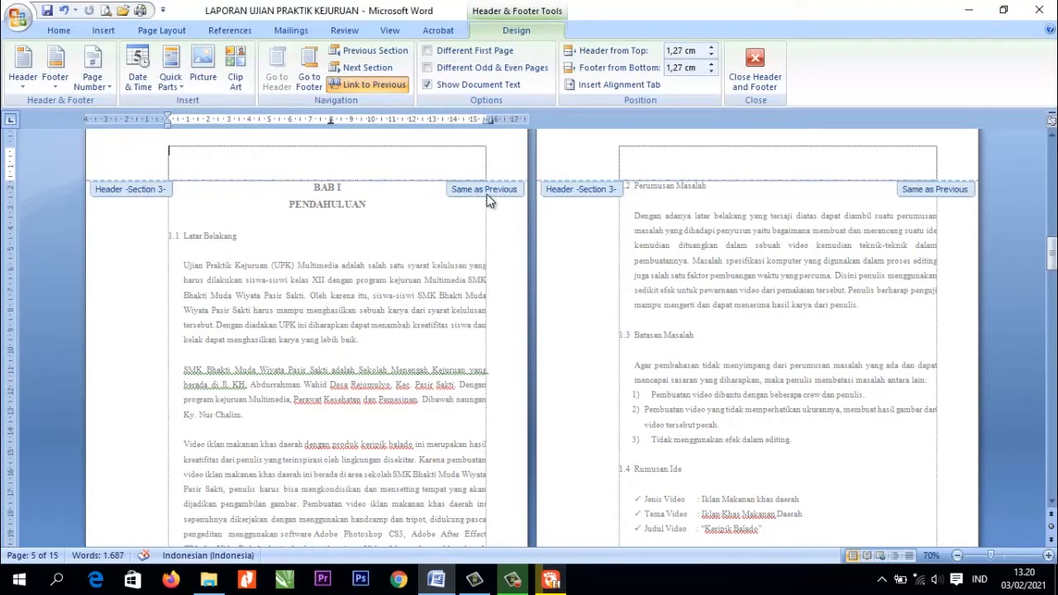
pyautogui.scroll(4, 489, 201)
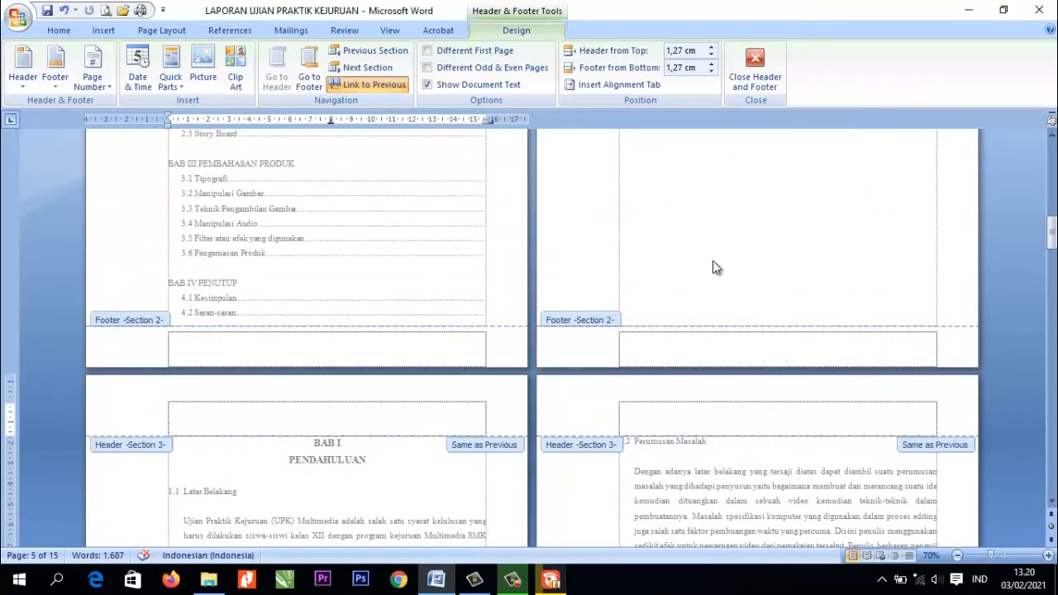
pyautogui.scroll(1, 729, 223)
pyautogui.scroll(-3, 730, 219)
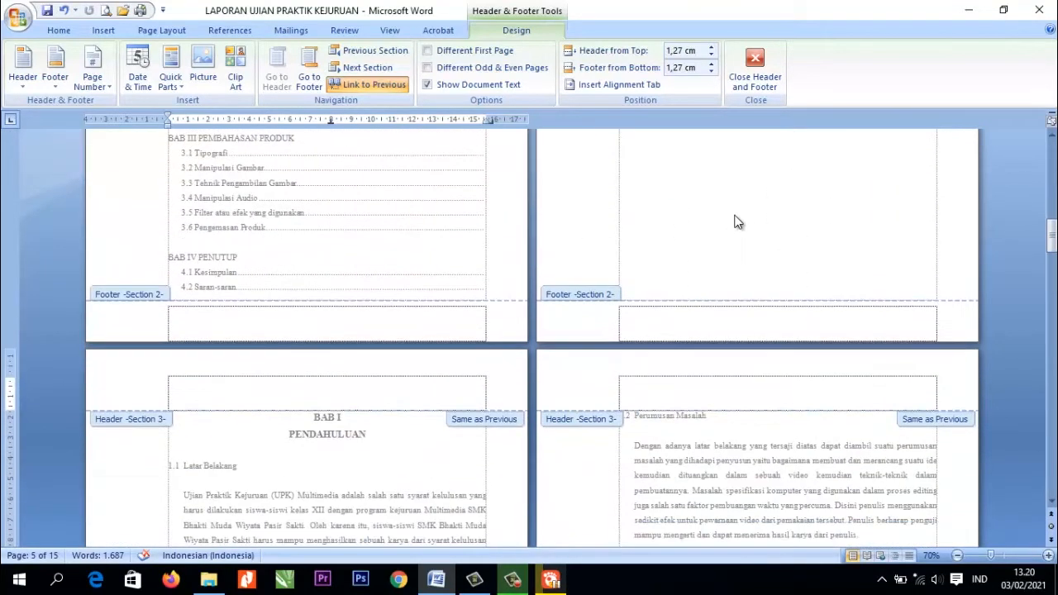
pyautogui.scroll(-1, 736, 216)
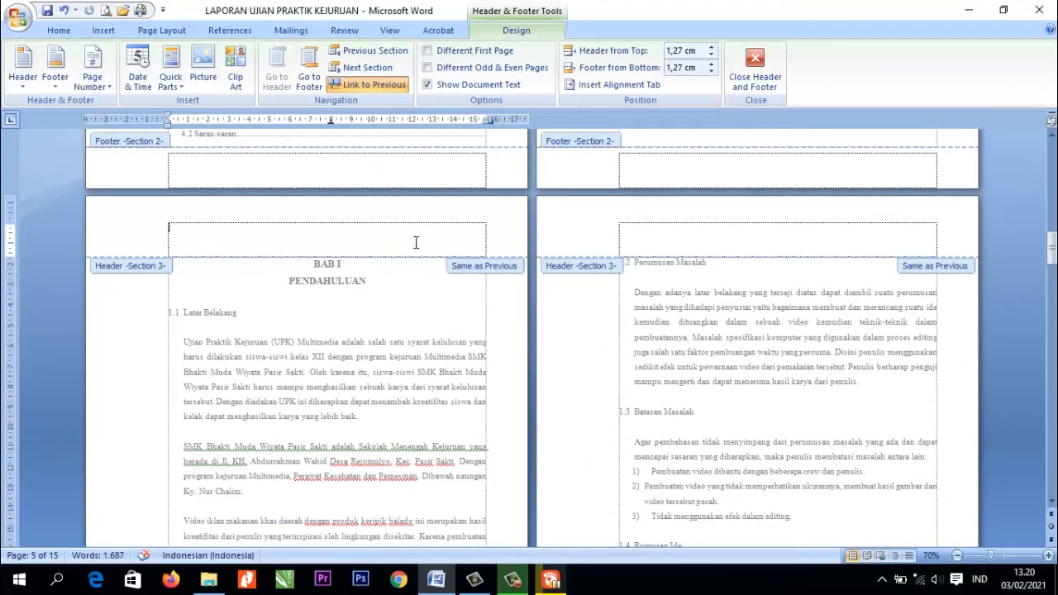
pyautogui.click(358, 85)
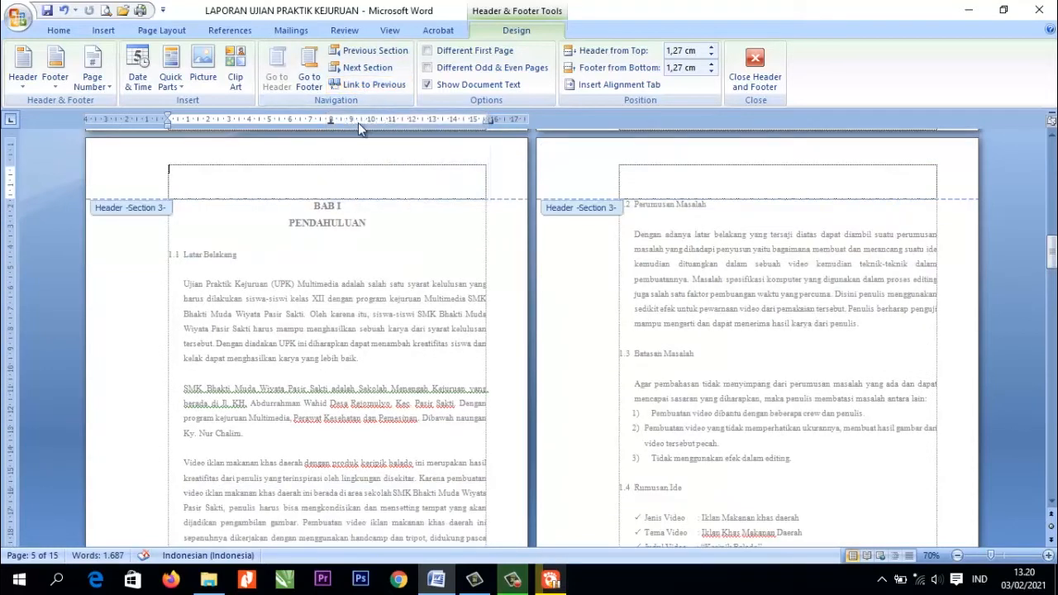
pyautogui.click(314, 81)
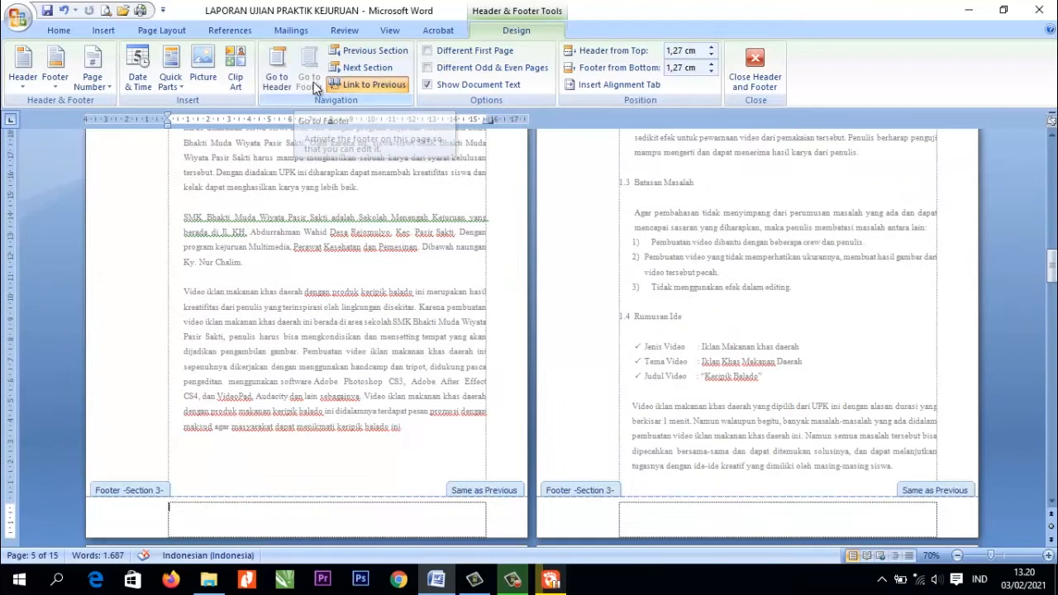
pyautogui.click(366, 85)
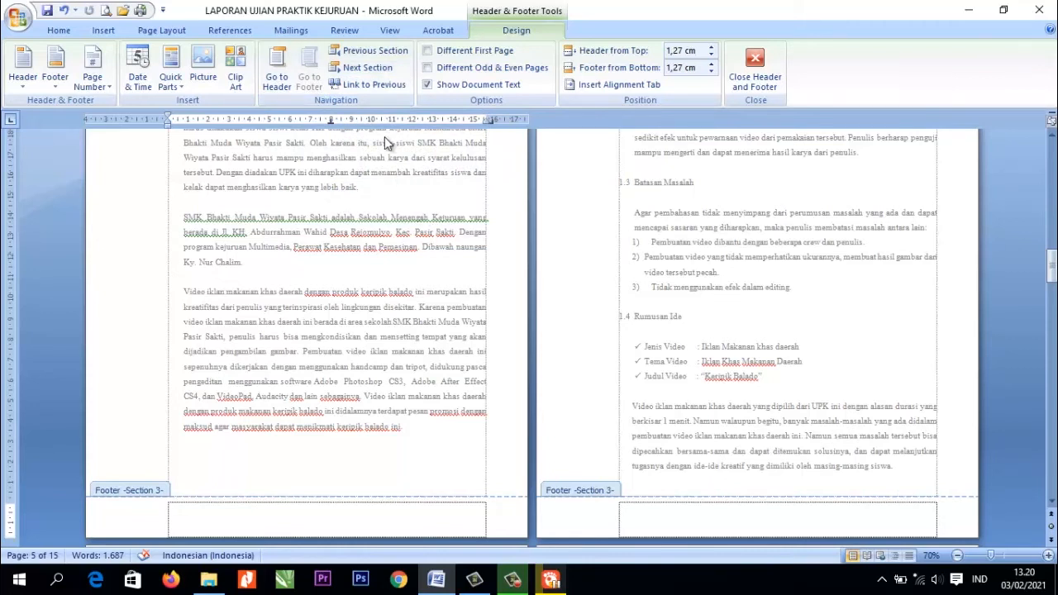
# - Compare the header and footer areas of the BAB I opening page with those of the page beside it
pyautogui.scroll(4, 397, 249)
pyautogui.scroll(1, 398, 249)
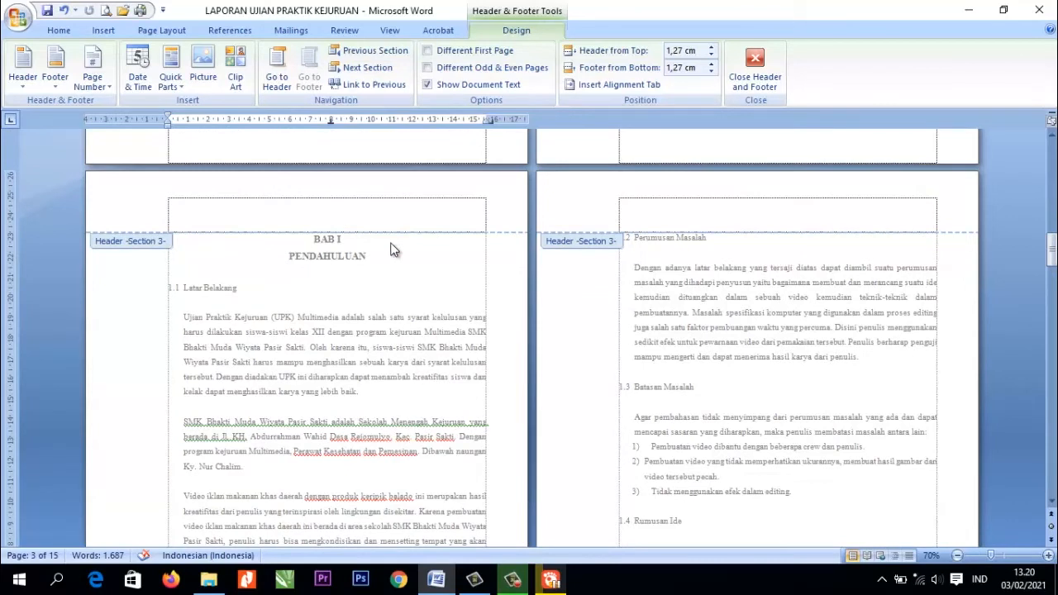
pyautogui.scroll(-3, 396, 251)
pyautogui.scroll(-5, 400, 320)
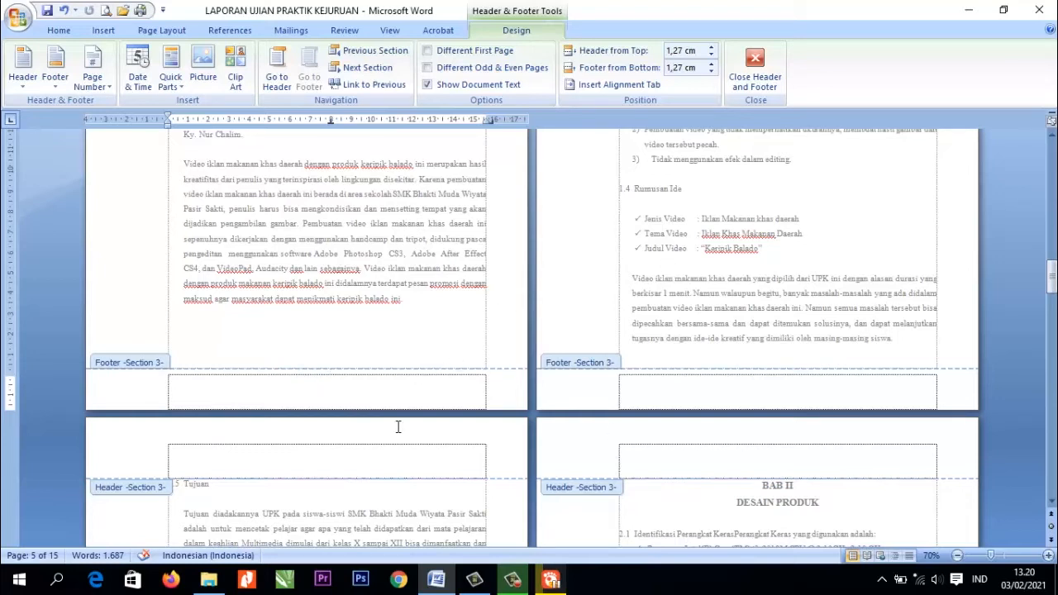
pyautogui.scroll(6, 327, 393)
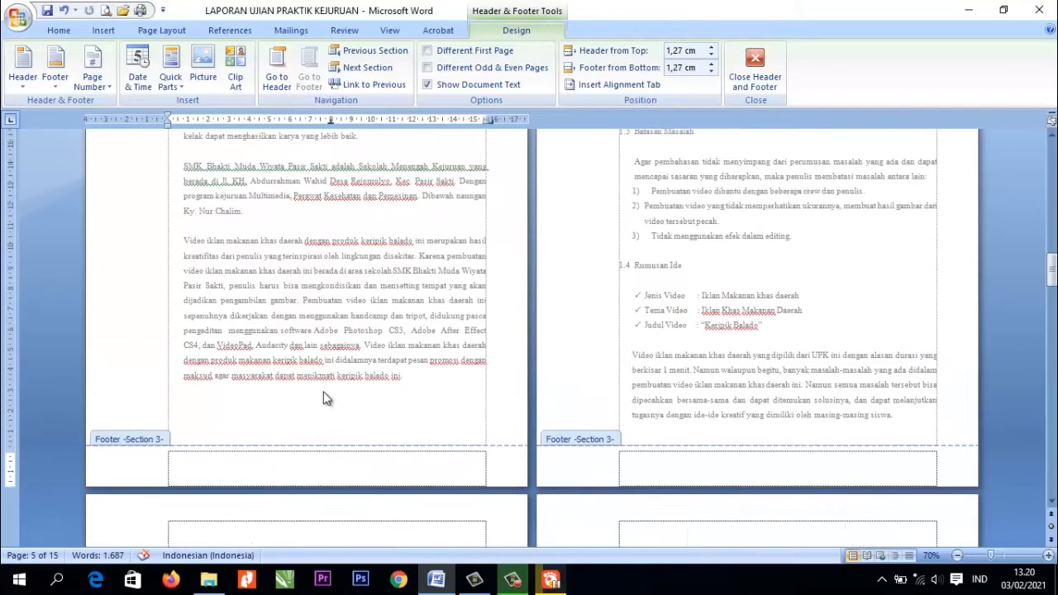
pyautogui.scroll(-4, 339, 389)
pyautogui.scroll(4, 325, 456)
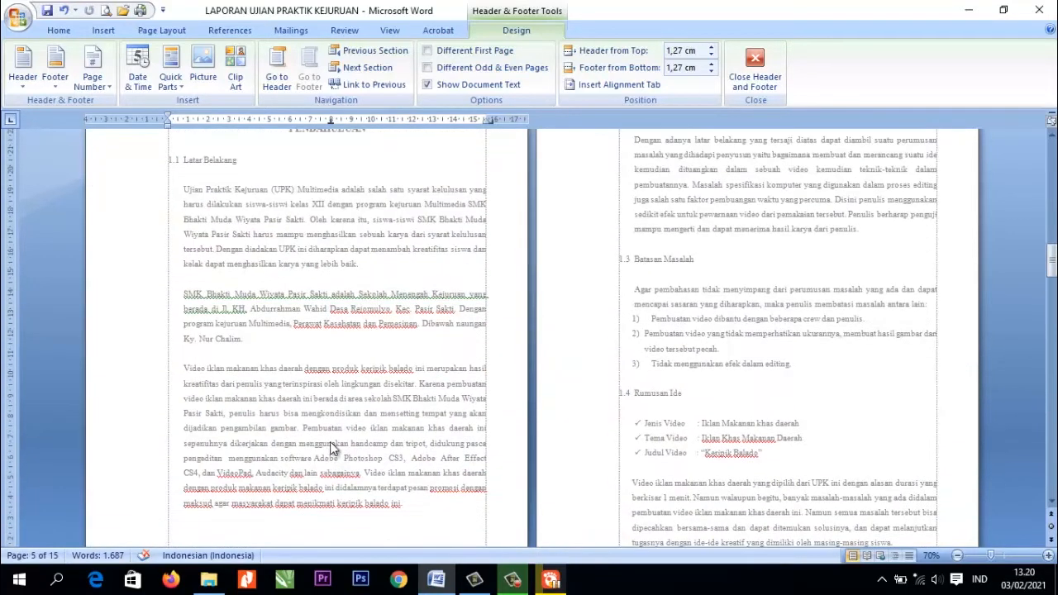
pyautogui.scroll(-5, 346, 379)
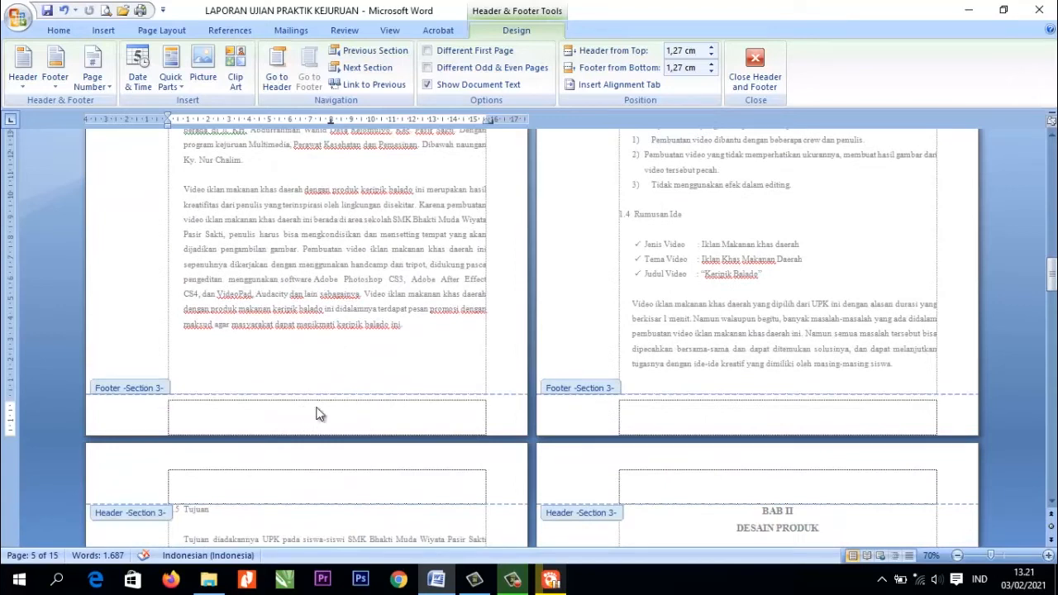
pyautogui.scroll(3, 318, 413)
pyautogui.scroll(2, 320, 413)
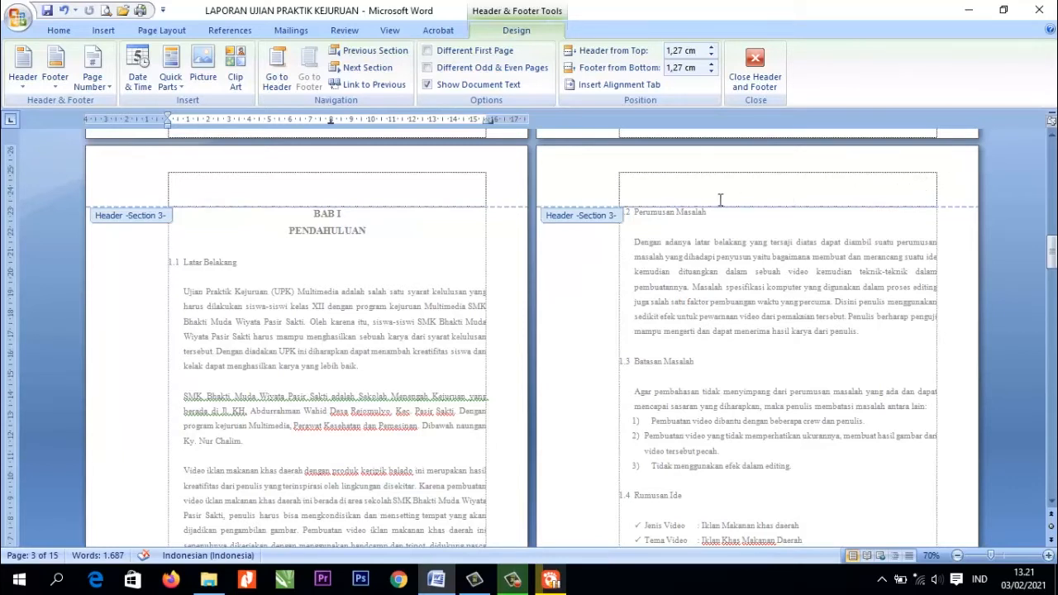
pyautogui.scroll(-5, 602, 190)
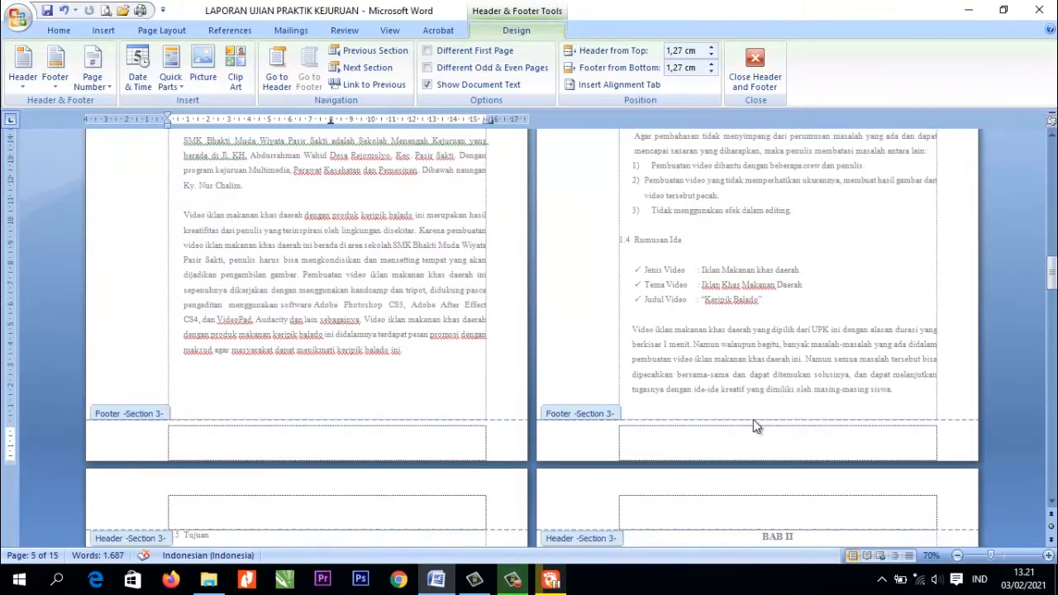
pyautogui.scroll(3, 841, 357)
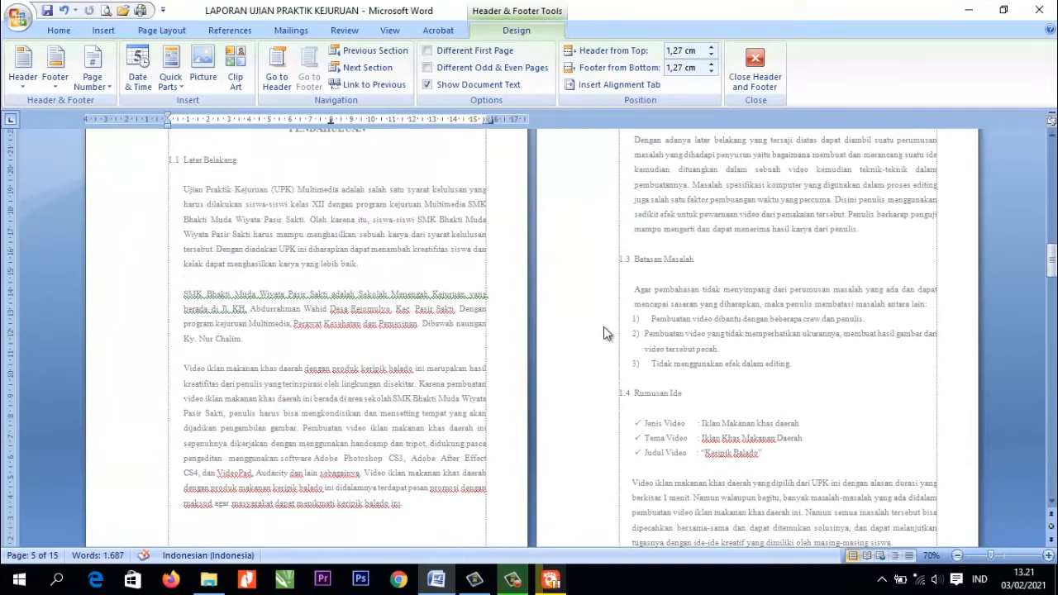
pyautogui.scroll(-2, 791, 390)
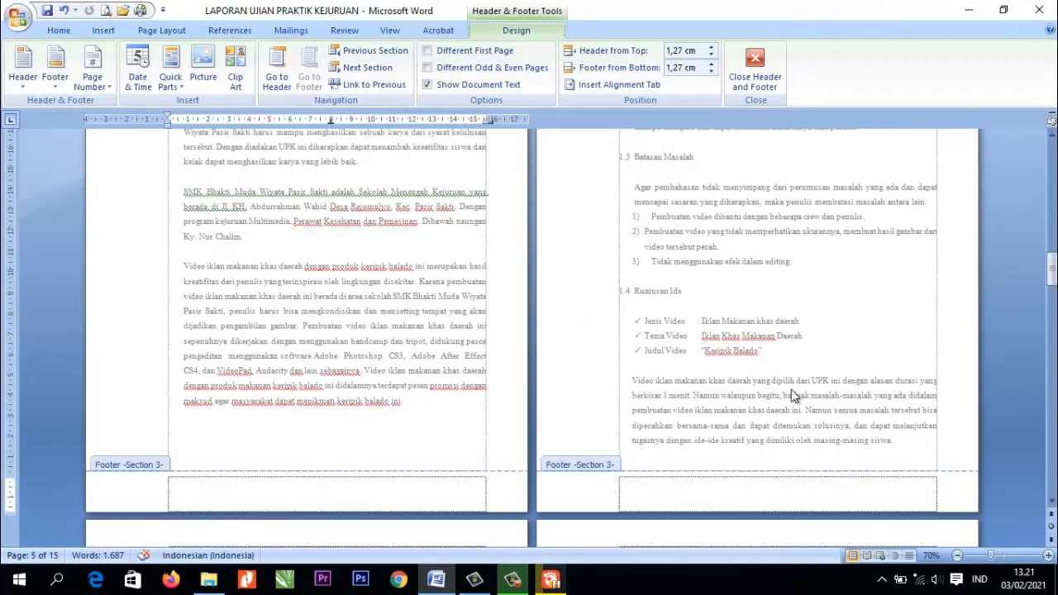
pyautogui.scroll(3, 791, 388)
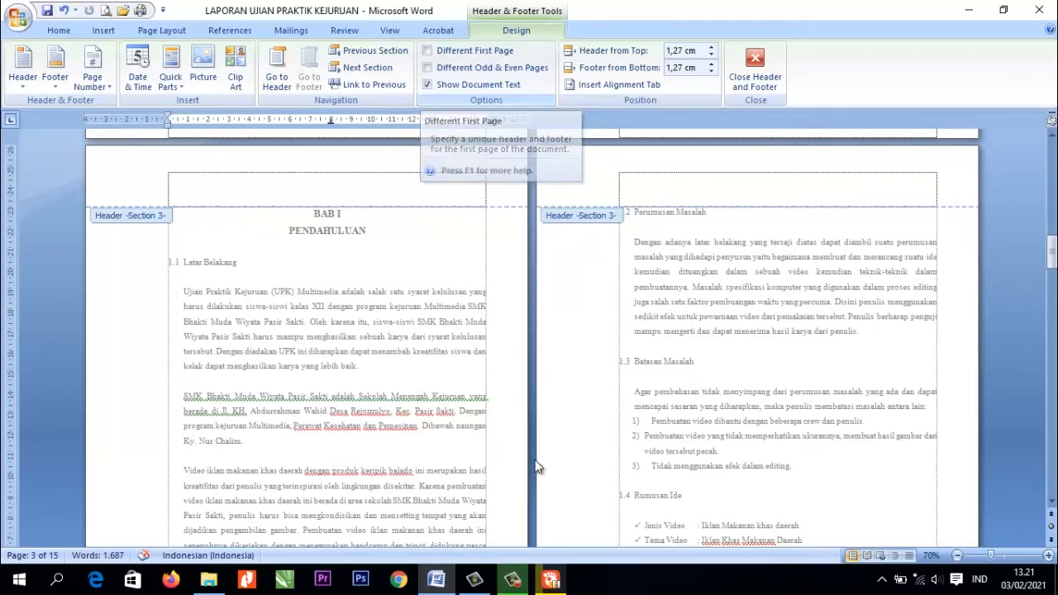
pyautogui.scroll(-4, 416, 496)
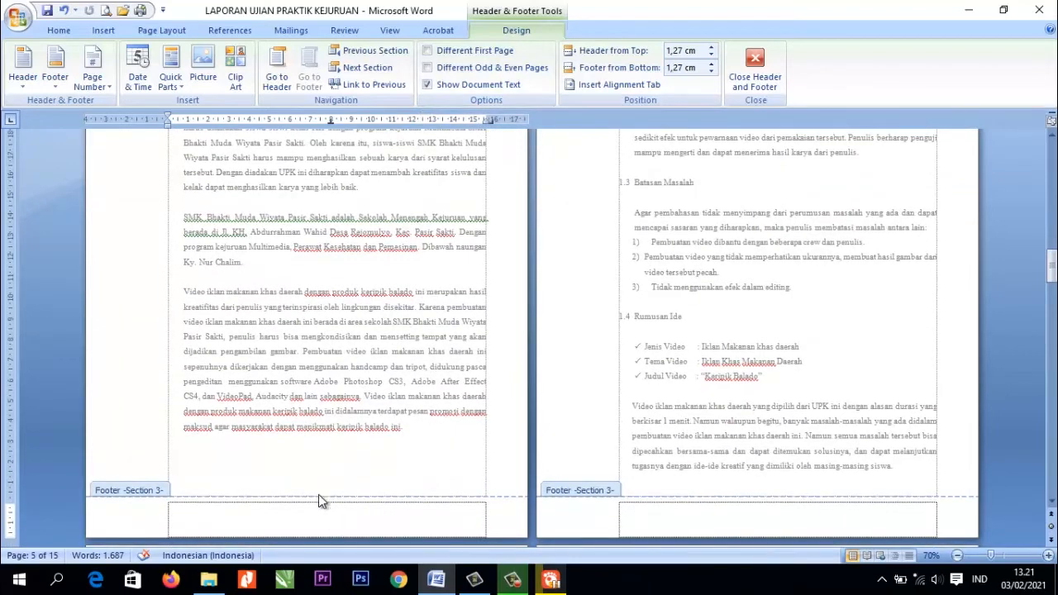
pyautogui.scroll(3, 897, 207)
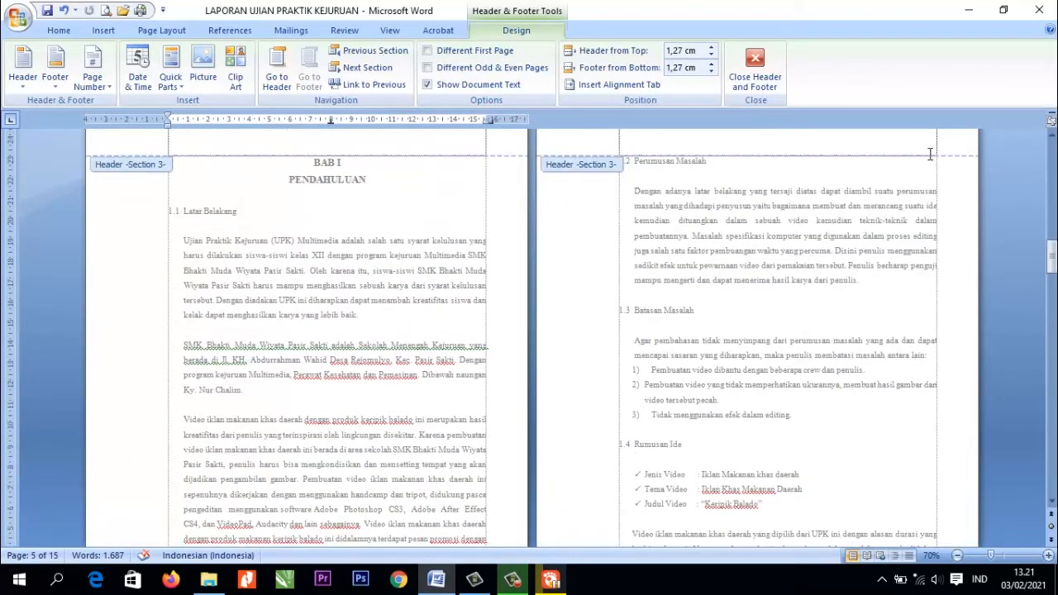
# - Look through the pages from BAB I to BAB IV, DAFTAR PUSTAKA and LAMPIRAN-LAMPIRAN to check their header and footer section labels
pyautogui.scroll(-4, 429, 289)
pyautogui.scroll(-11, 429, 289)
pyautogui.scroll(5, 430, 284)
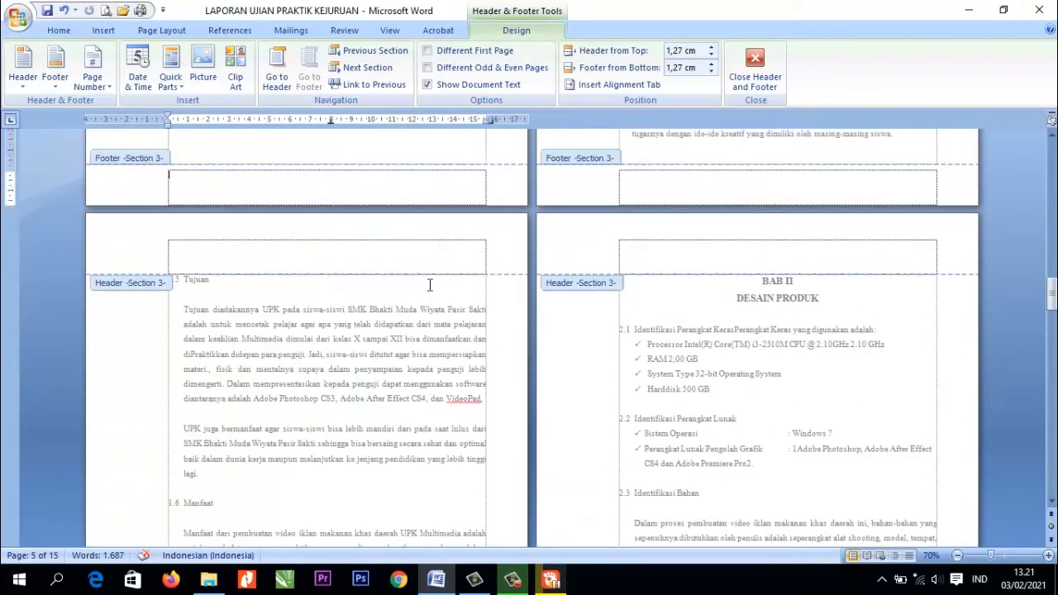
pyautogui.scroll(1, 429, 285)
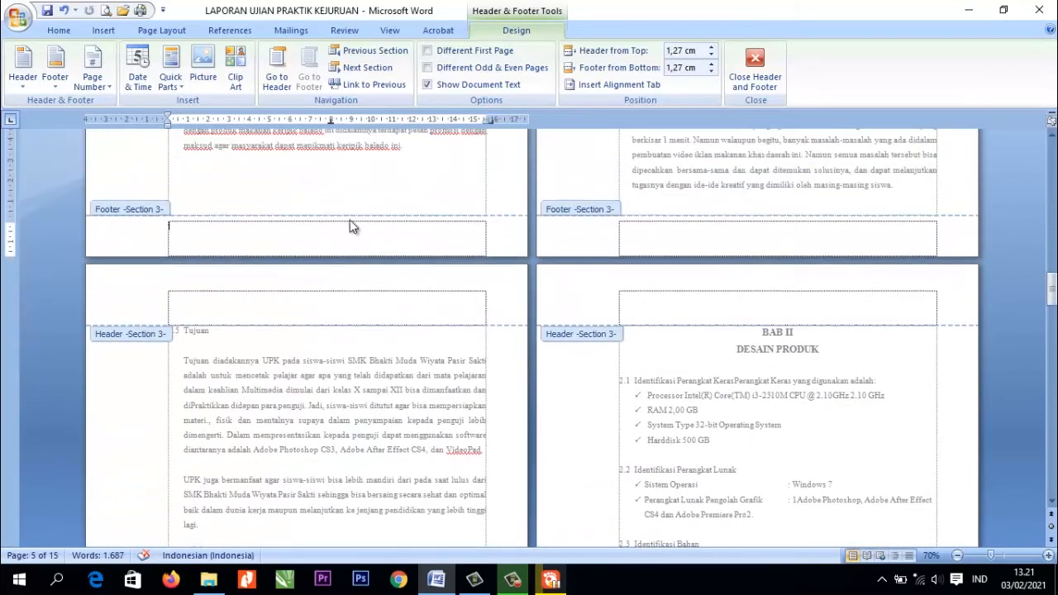
pyautogui.scroll(-10, 333, 231)
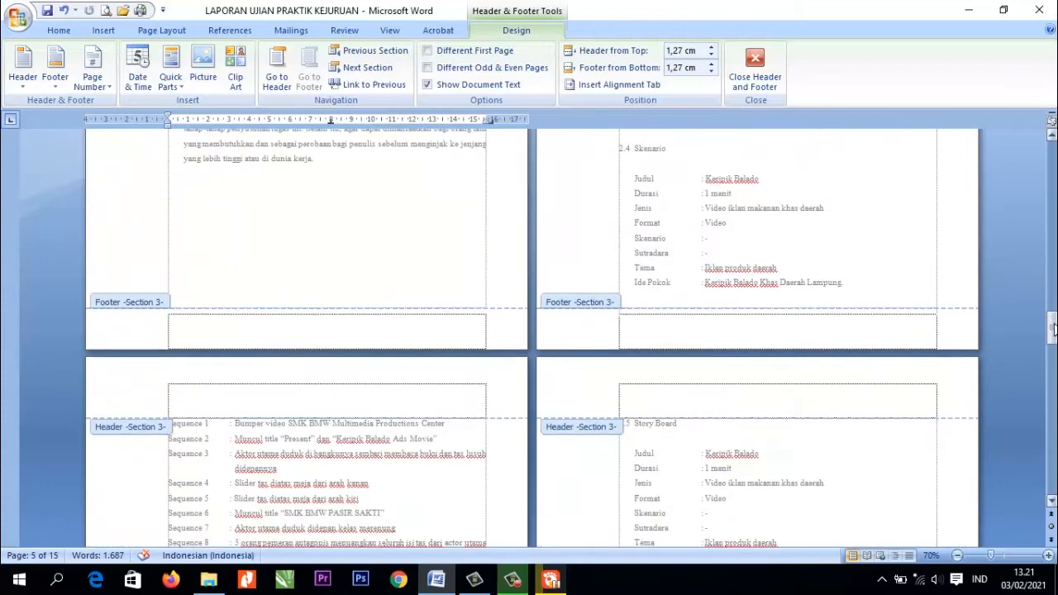
pyautogui.scroll(-15, 398, 351)
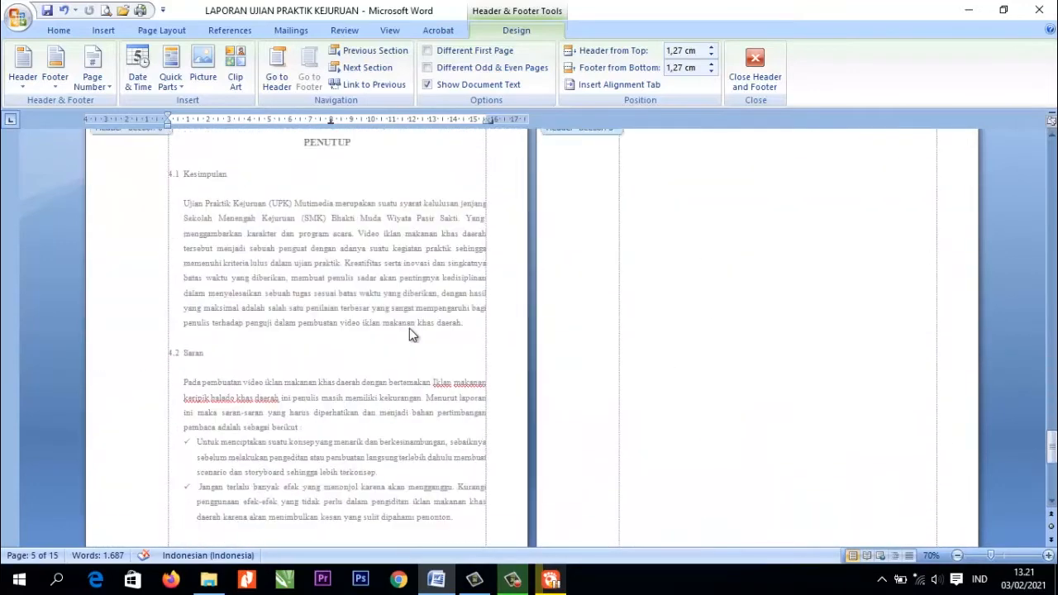
pyautogui.scroll(-3, 408, 330)
pyautogui.scroll(6, 380, 348)
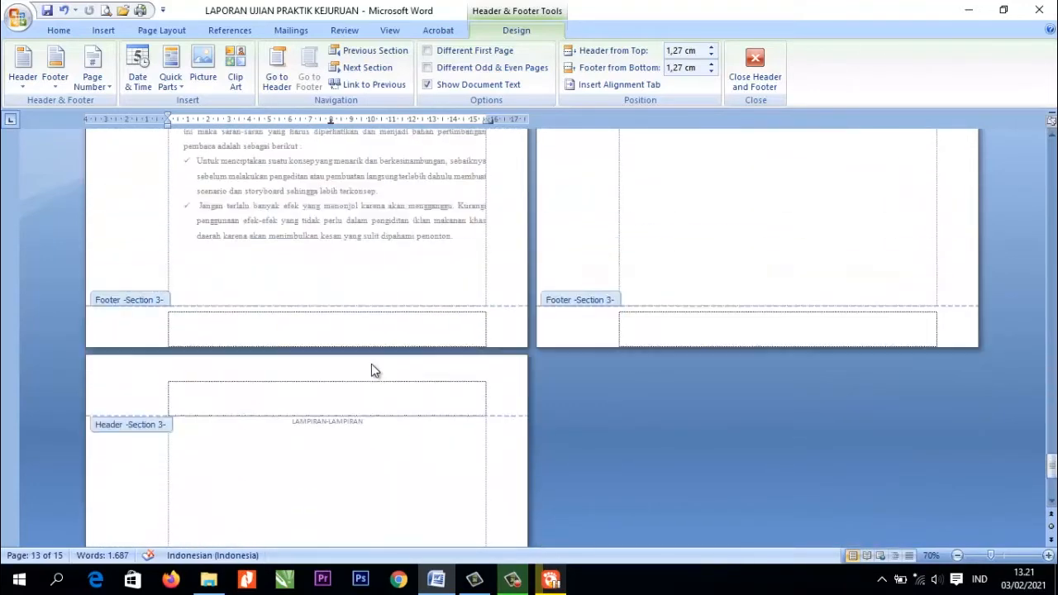
pyautogui.scroll(3, 450, 357)
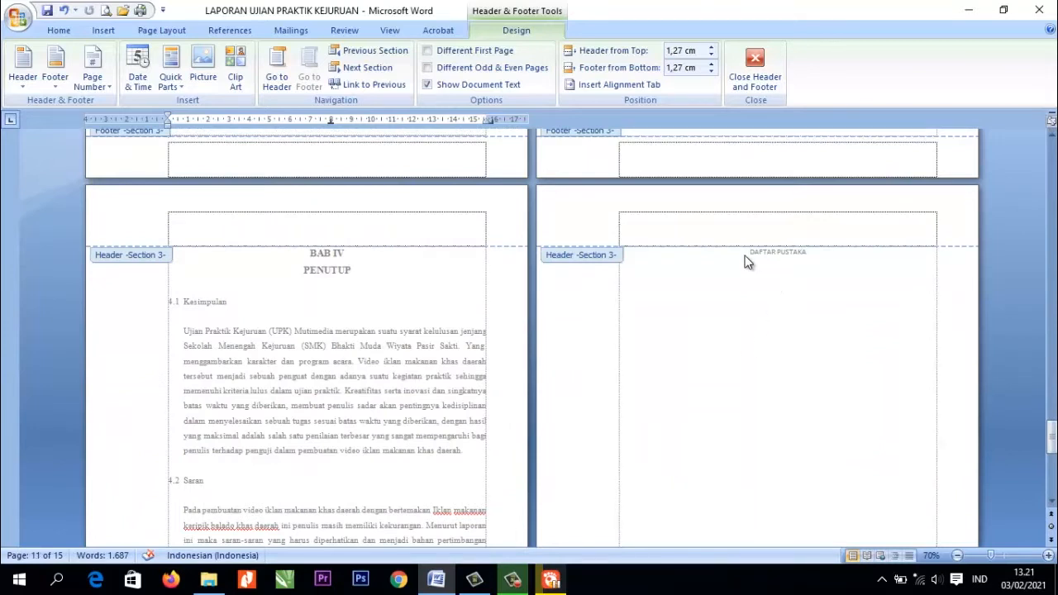
pyautogui.scroll(-10, 336, 493)
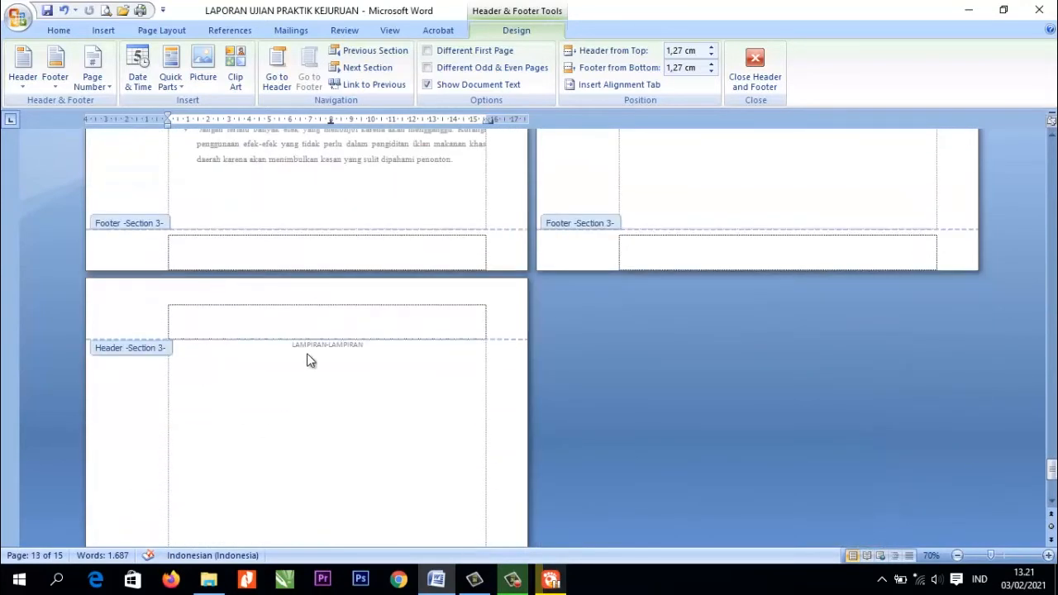
pyautogui.scroll(-2, 307, 359)
pyautogui.scroll(3, 308, 339)
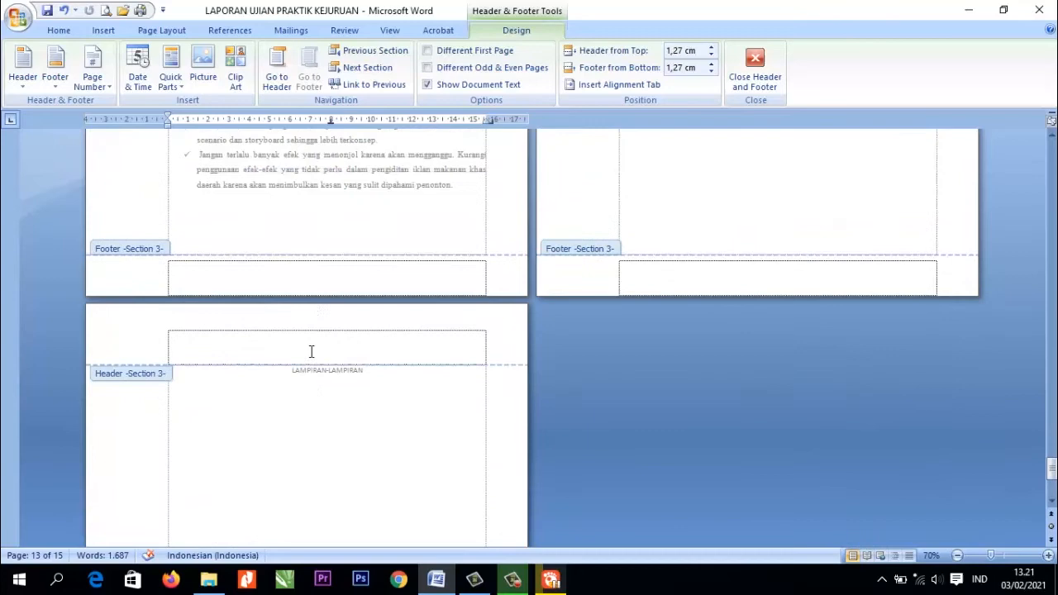
# - Return to the cover and check the header and footer section labels of the cover, KATA PENGANTAR, DAFTAR ISI and DAFTAR GAMBAR
pyautogui.scroll(20, 304, 319)
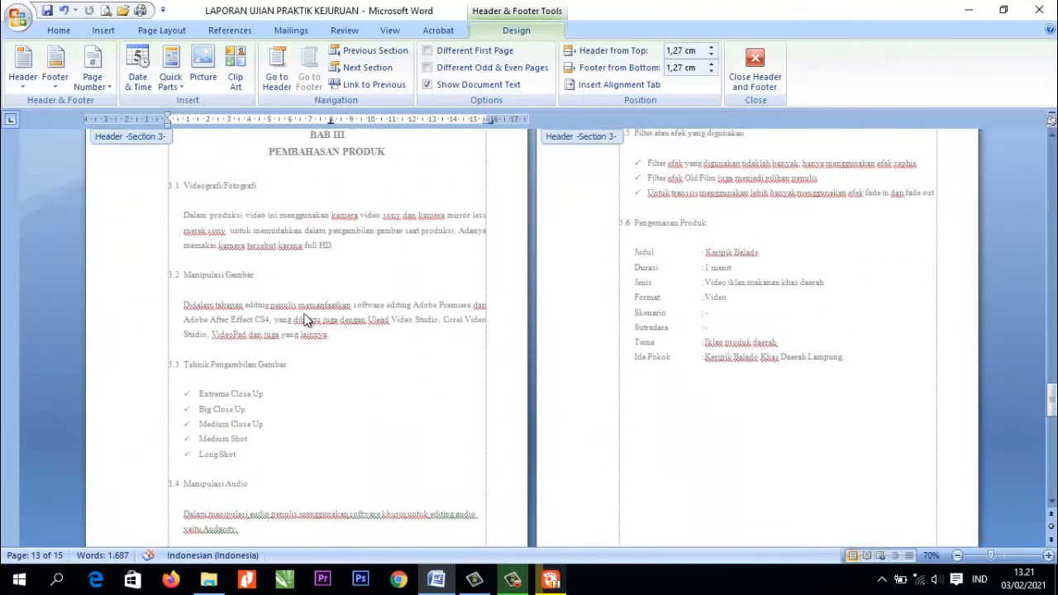
pyautogui.scroll(15, 304, 320)
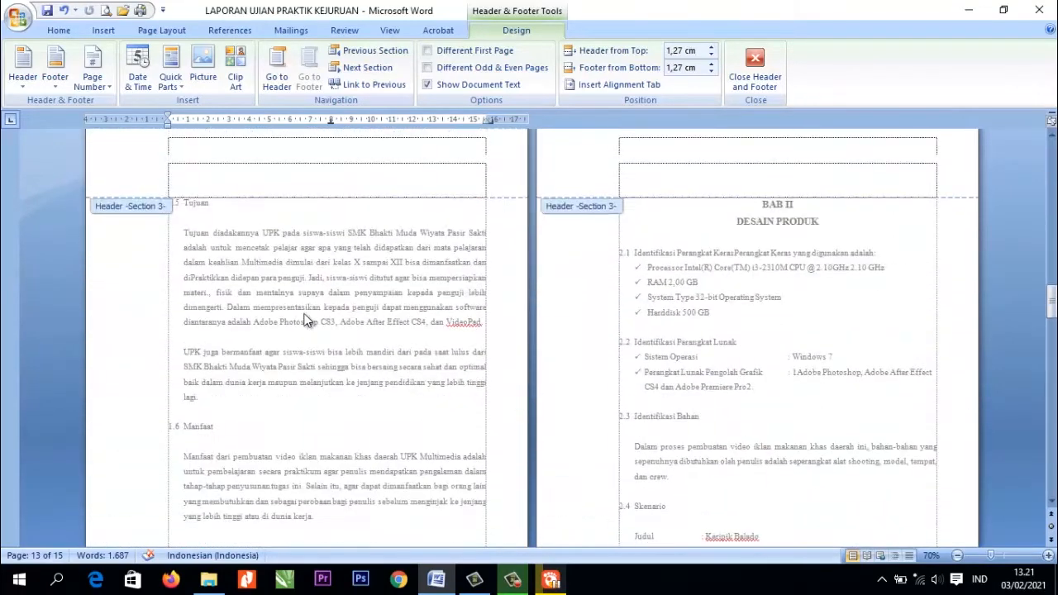
pyautogui.scroll(20, 304, 320)
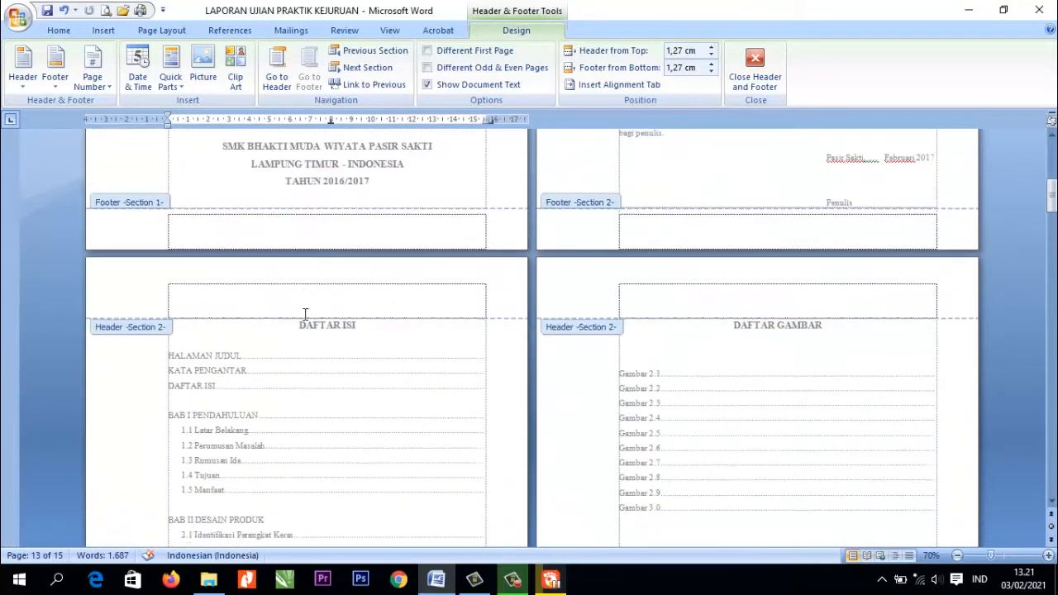
pyautogui.scroll(6, 304, 320)
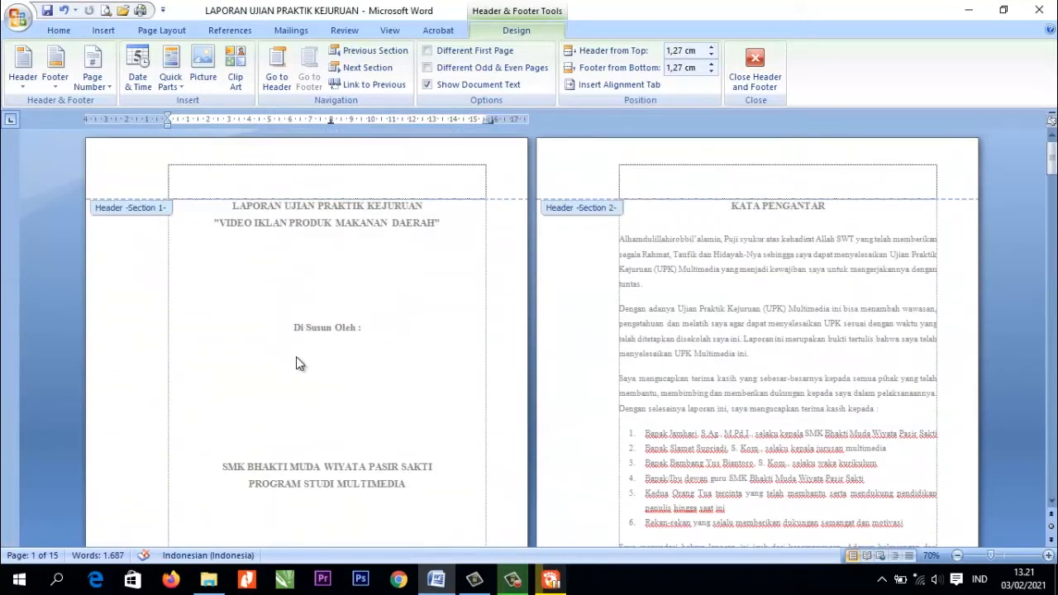
pyautogui.scroll(-3, 770, 234)
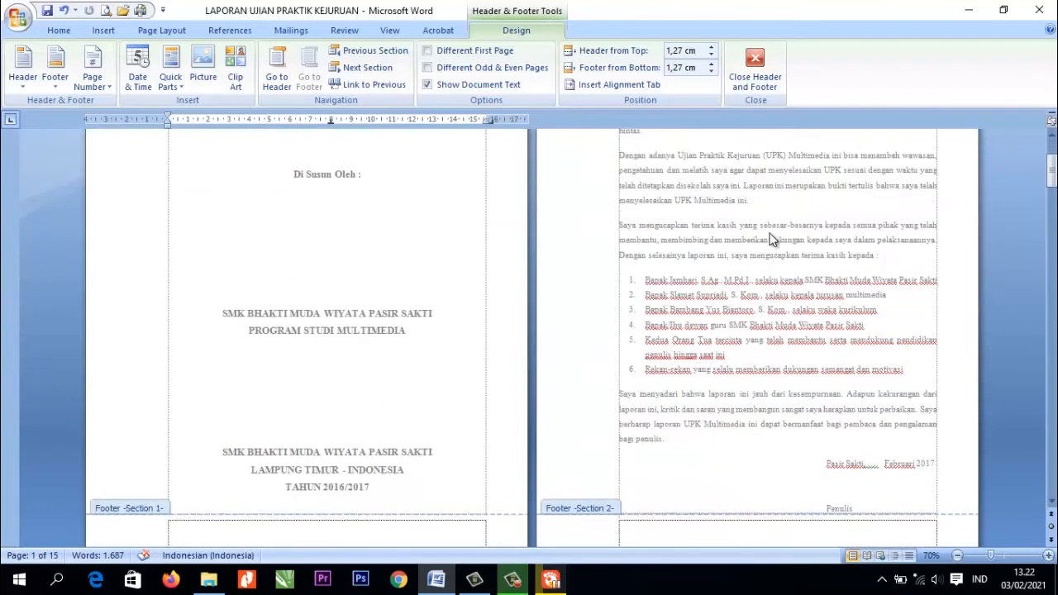
pyautogui.scroll(-3, 770, 239)
pyautogui.scroll(-7, 794, 403)
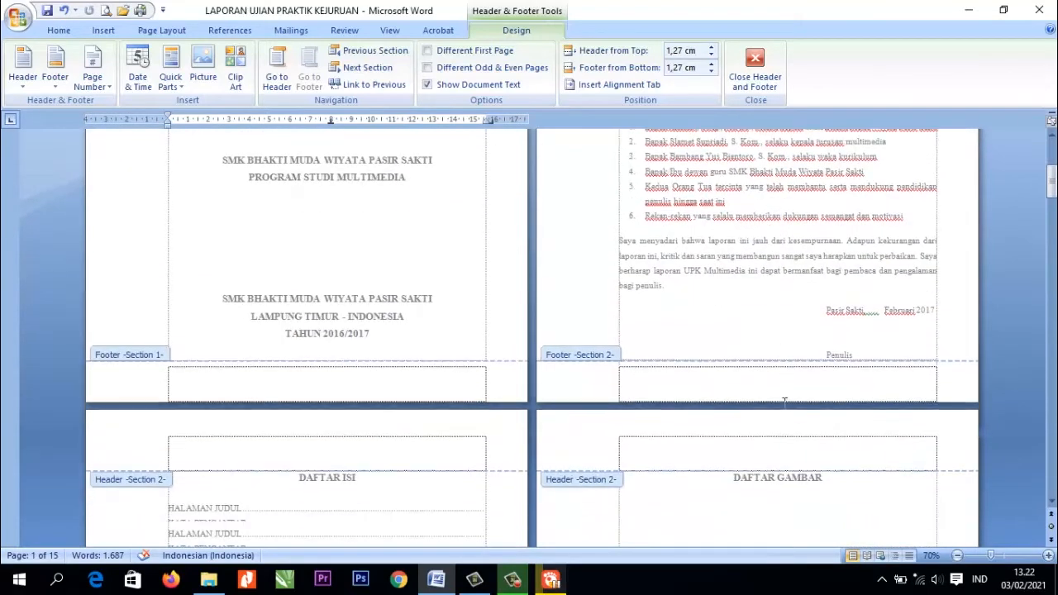
pyautogui.scroll(-6, 401, 383)
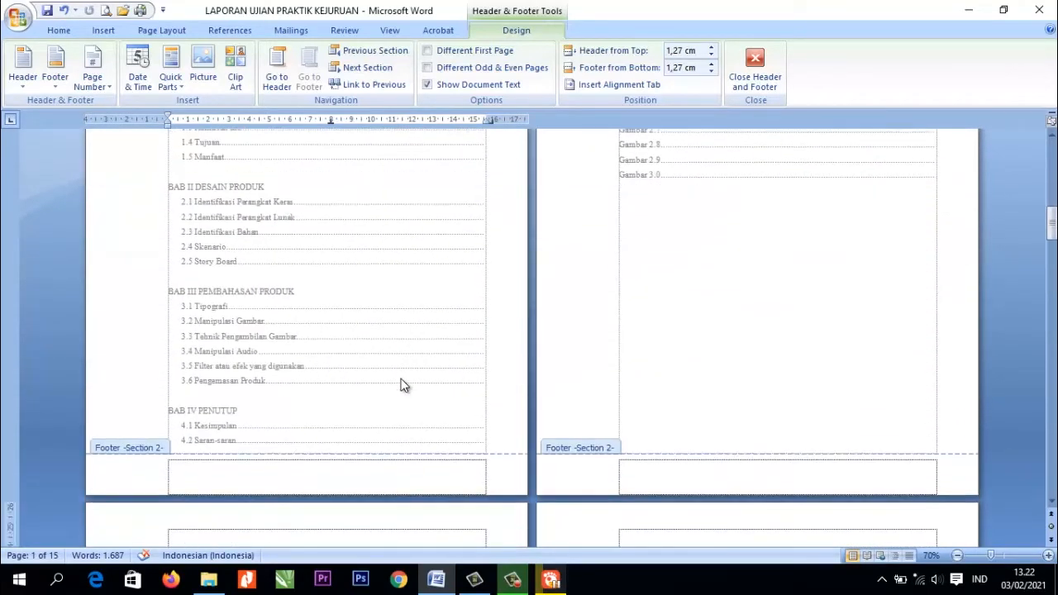
pyautogui.scroll(6, 862, 364)
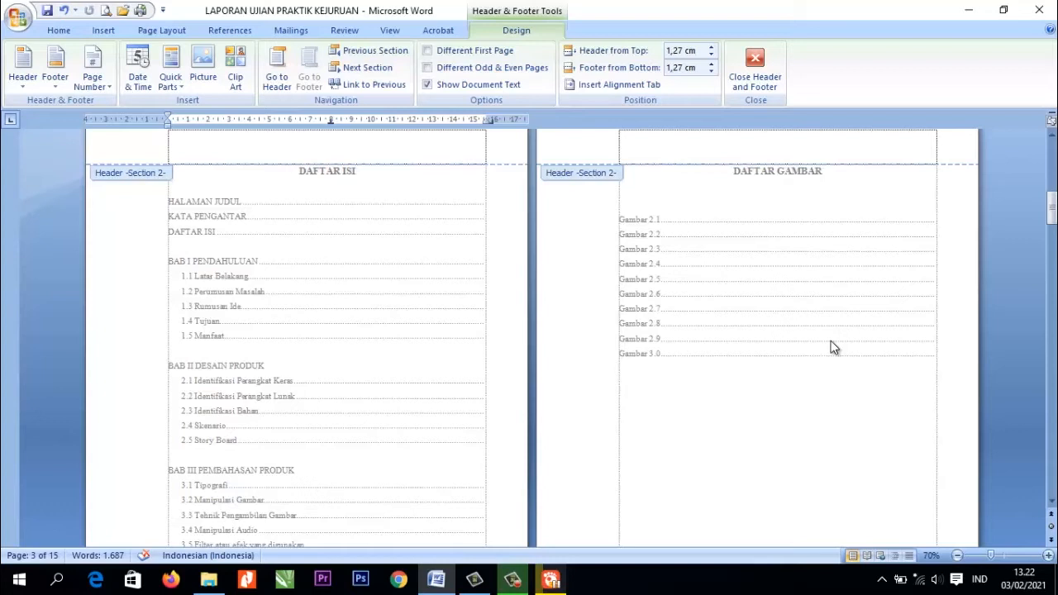
# - Compare the header and footer areas of the front-matter pages with those of the cover, ending at the KATA PENGANTAR footer
pyautogui.scroll(-15, 833, 347)
pyautogui.scroll(13, 687, 259)
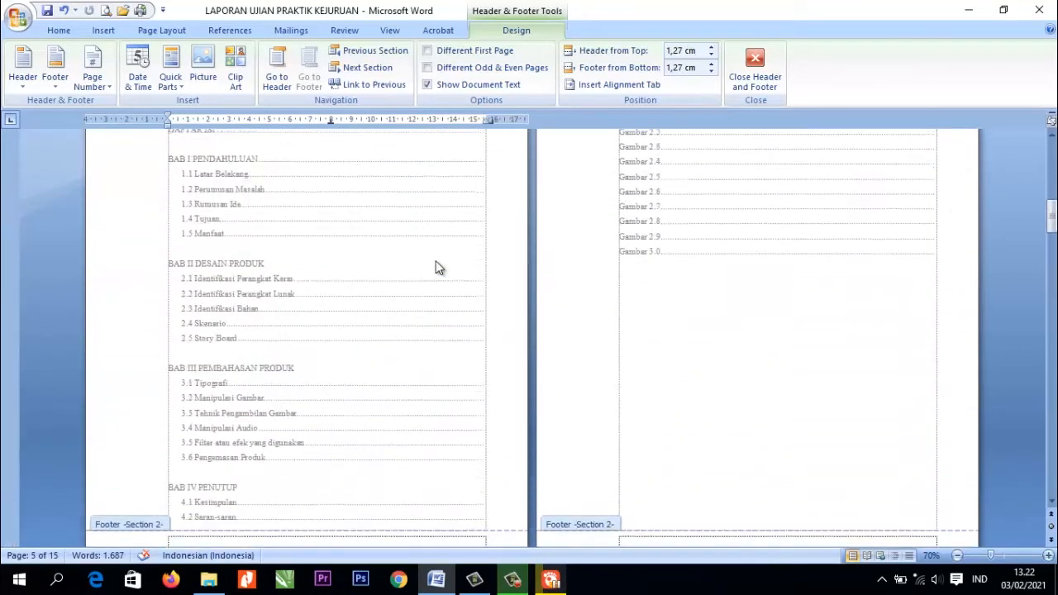
pyautogui.scroll(4, 435, 266)
pyautogui.scroll(10, 526, 289)
pyautogui.scroll(1, 666, 285)
pyautogui.scroll(-5, 668, 278)
pyautogui.scroll(1, 670, 281)
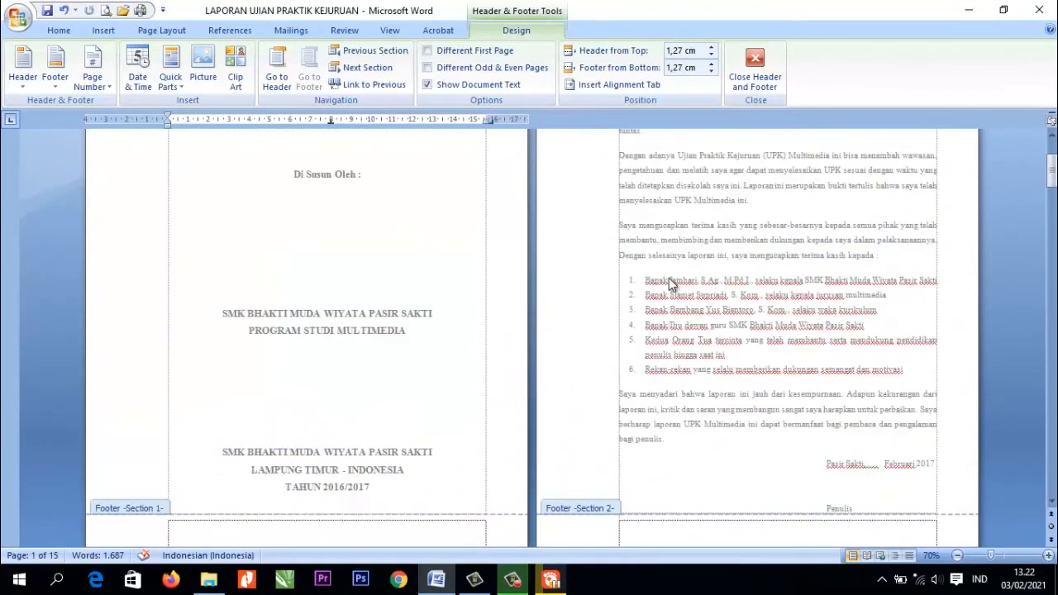
pyautogui.scroll(5, 668, 277)
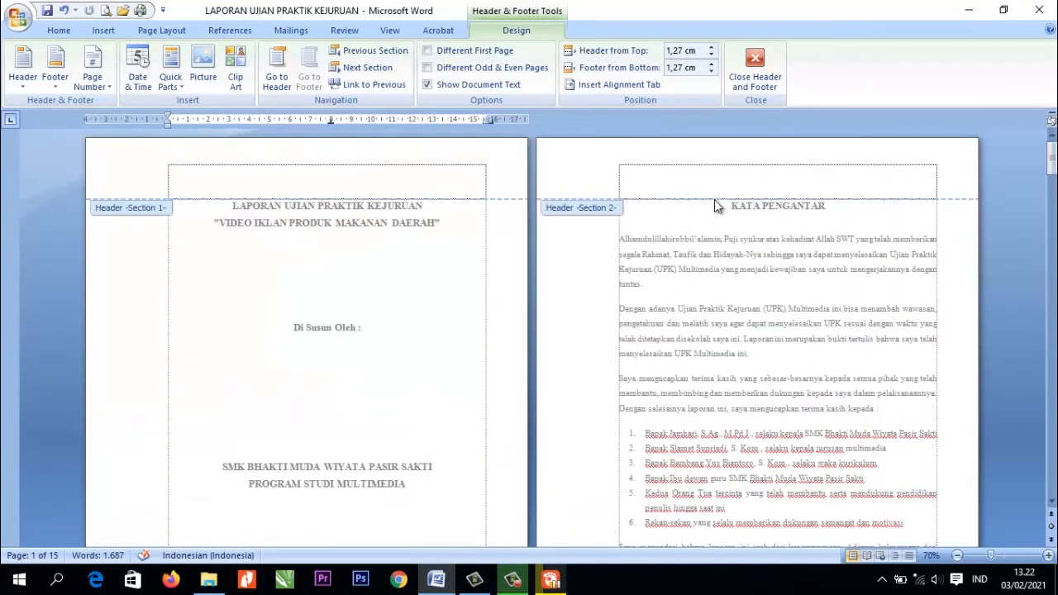
pyautogui.scroll(-5, 748, 208)
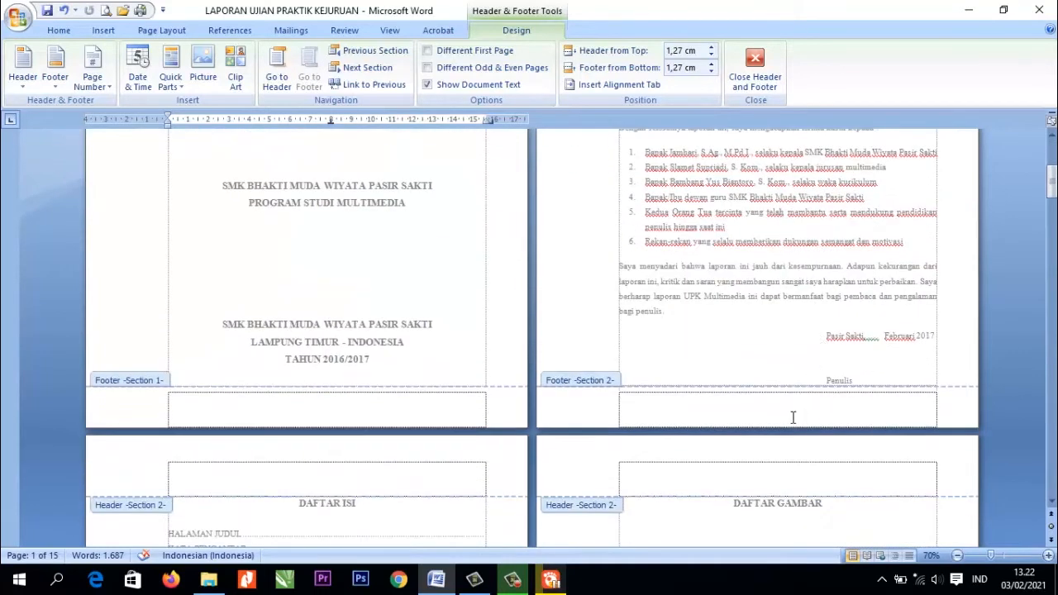
# - Place the cursor in the KATA PENGANTAR footer and look through the available top-of-page number designs
pyautogui.click(786, 408)
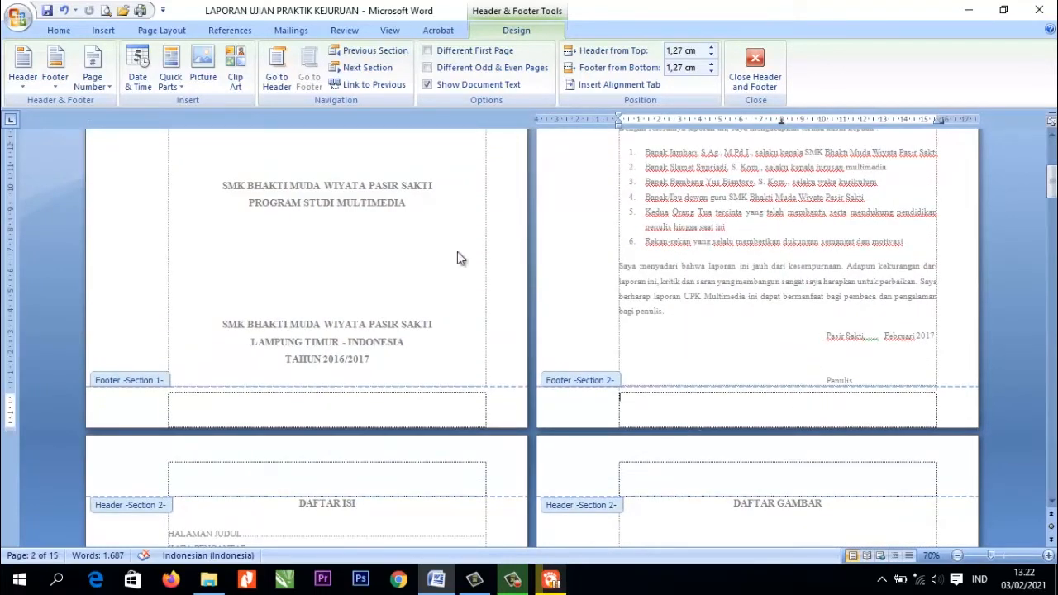
pyautogui.click(109, 88)
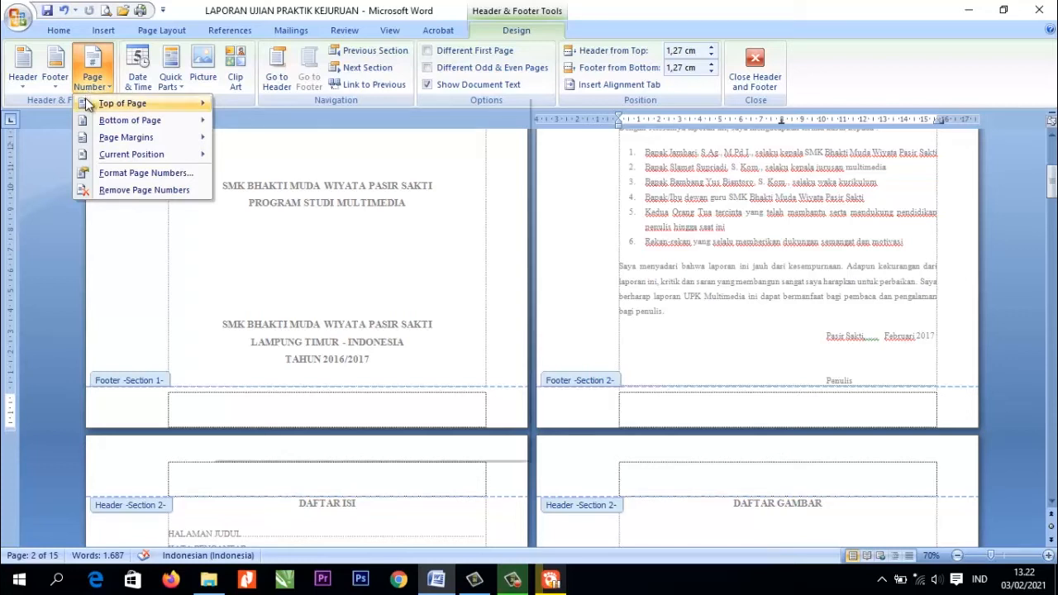
pyautogui.moveTo(94, 103)
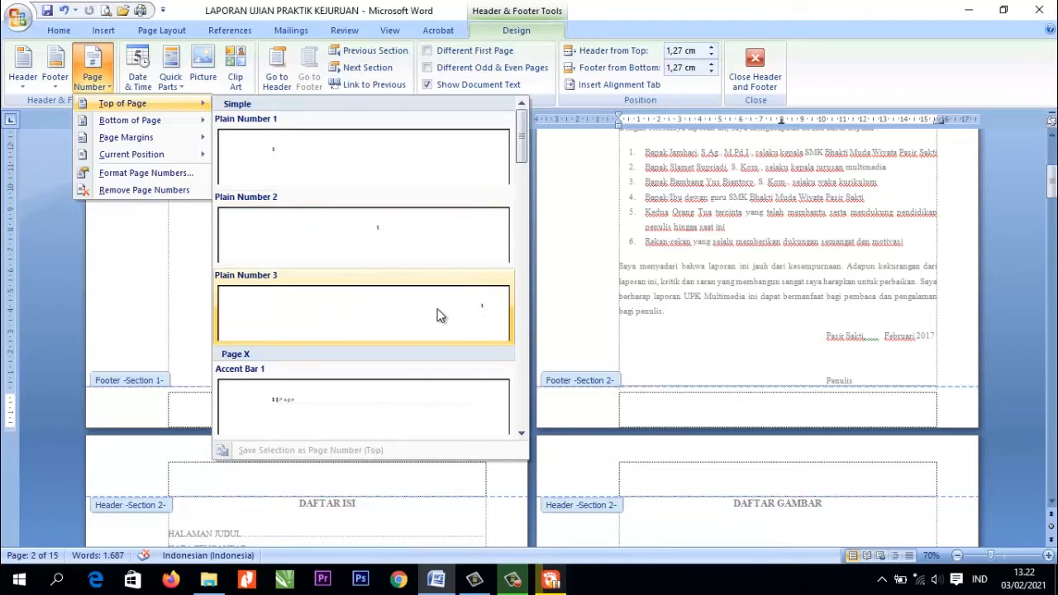
pyautogui.scroll(-3, 416, 339)
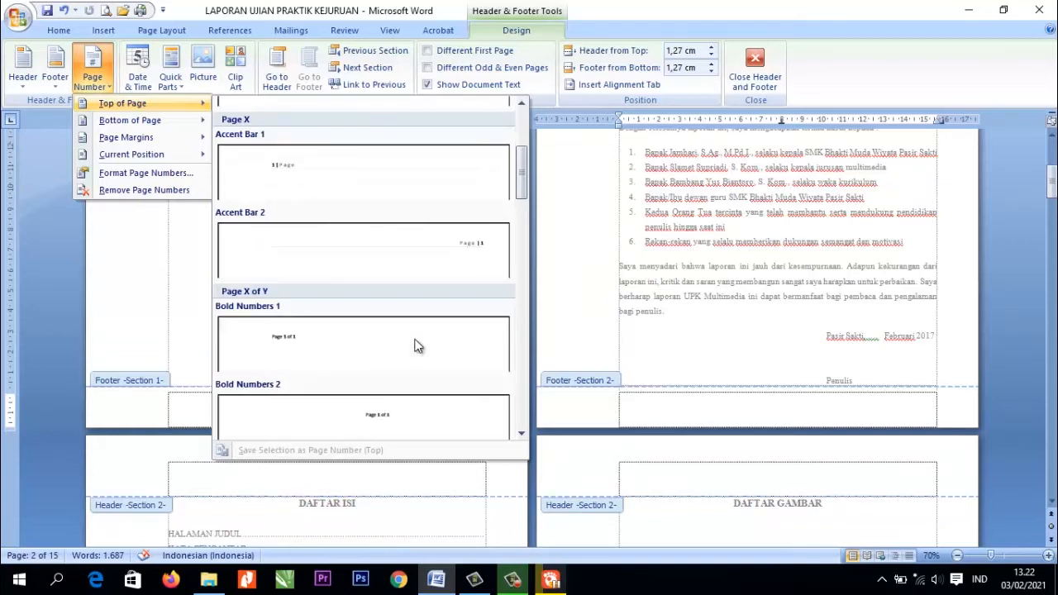
pyautogui.scroll(-3, 416, 345)
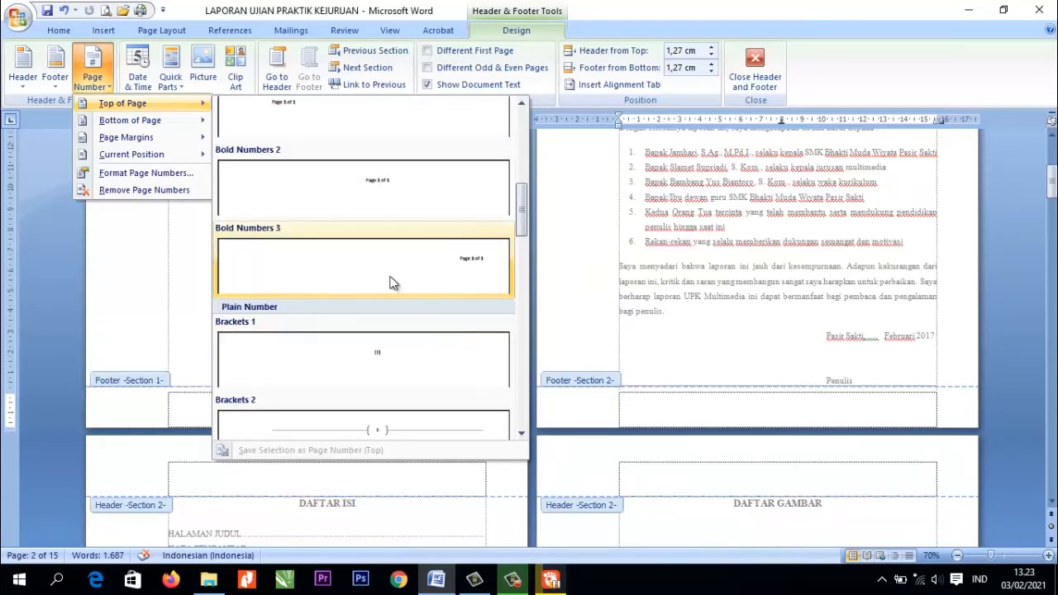
pyautogui.scroll(-3, 391, 281)
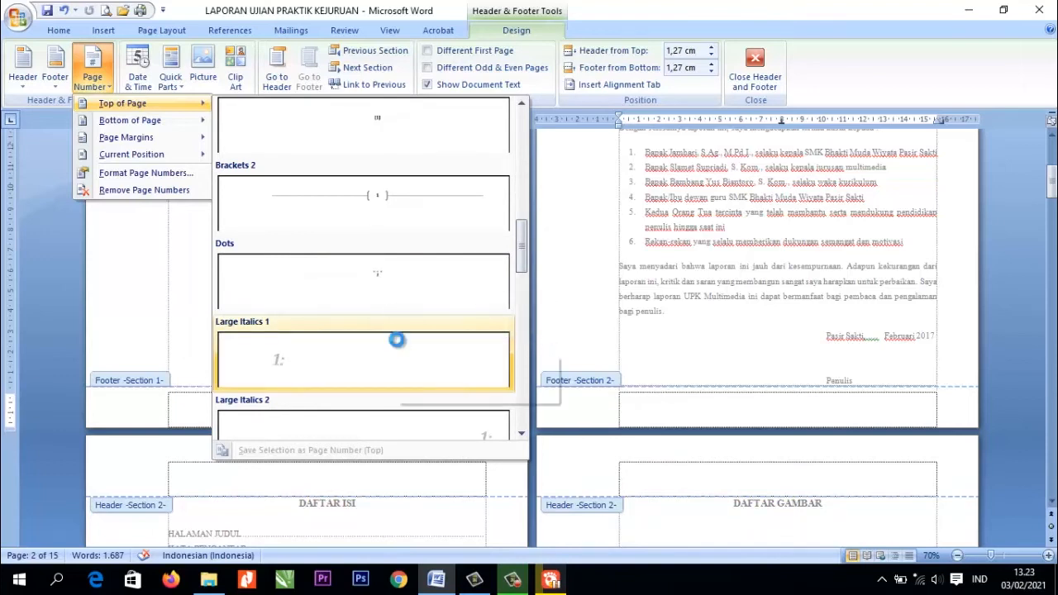
pyautogui.scroll(-3, 396, 340)
pyautogui.scroll(-9, 397, 340)
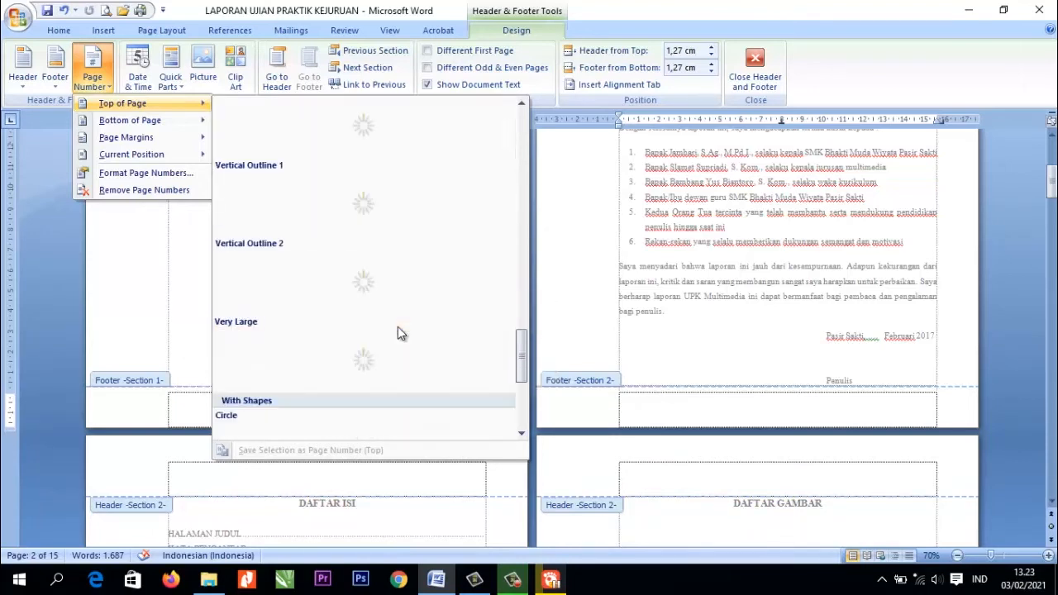
pyautogui.scroll(-3, 397, 326)
pyautogui.scroll(20, 398, 326)
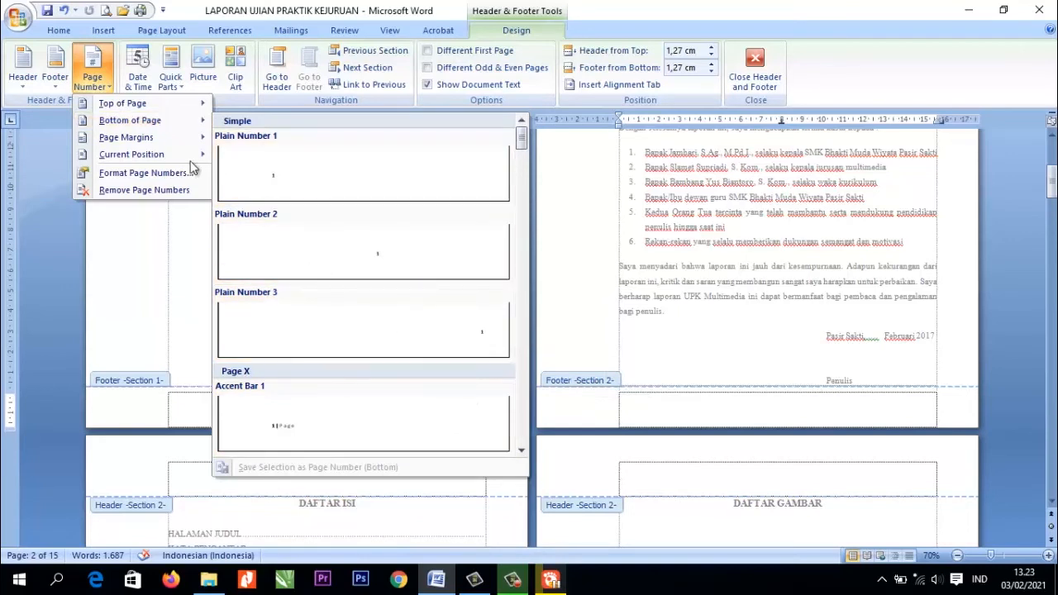
# - Insert bottom-of-page numbering in the front-matter section using the centred Plain Number 2 design
pyautogui.moveTo(110, 147)
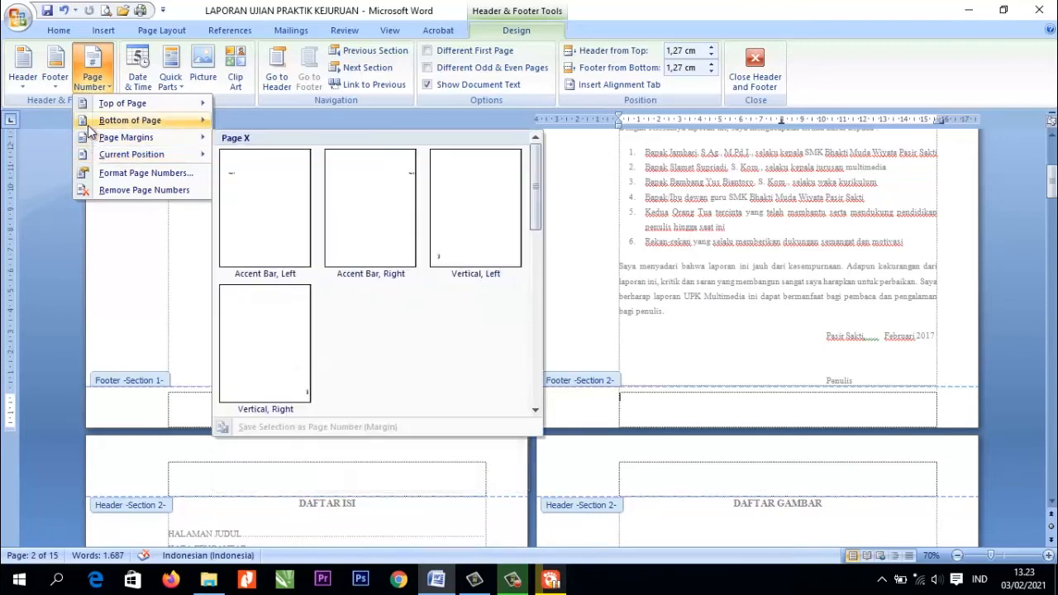
pyautogui.moveTo(88, 124)
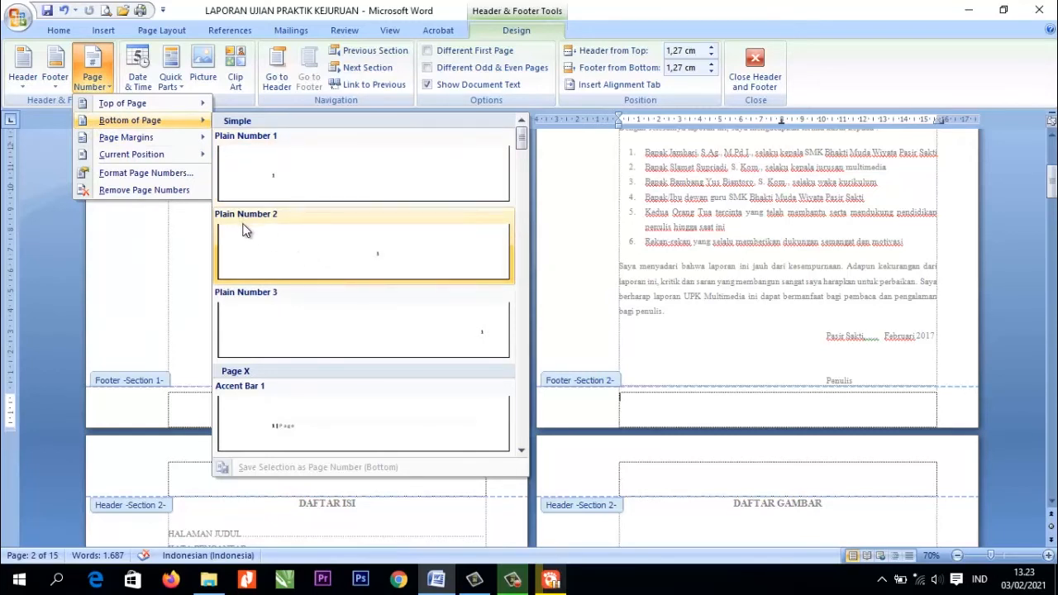
pyautogui.click(387, 252)
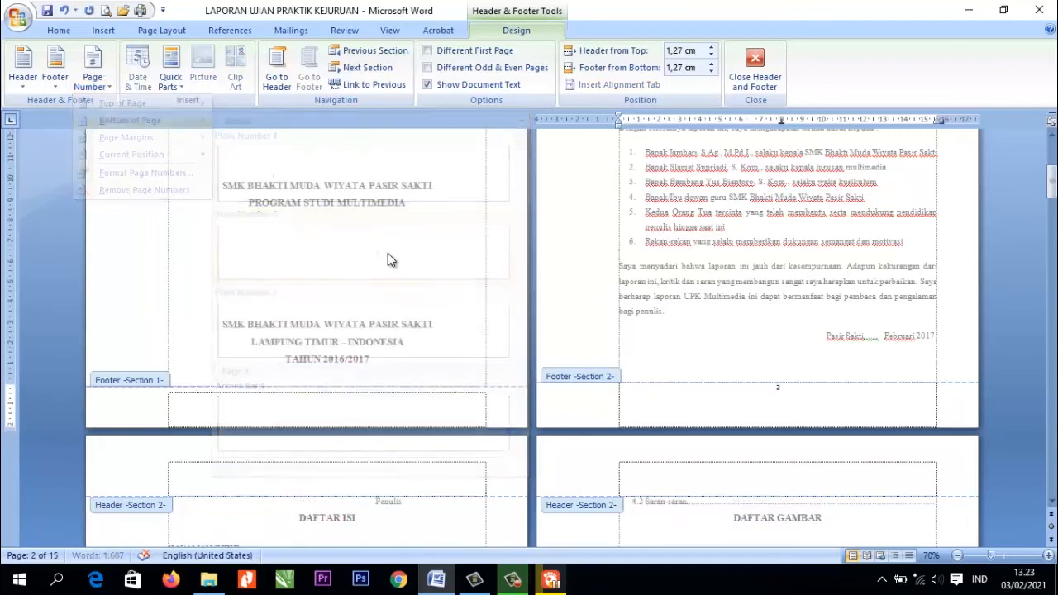
# - Format the front-matter page numbers as lowercase Roman numerals (i, ii, iii, ...) starting at i
pyautogui.click(767, 389)
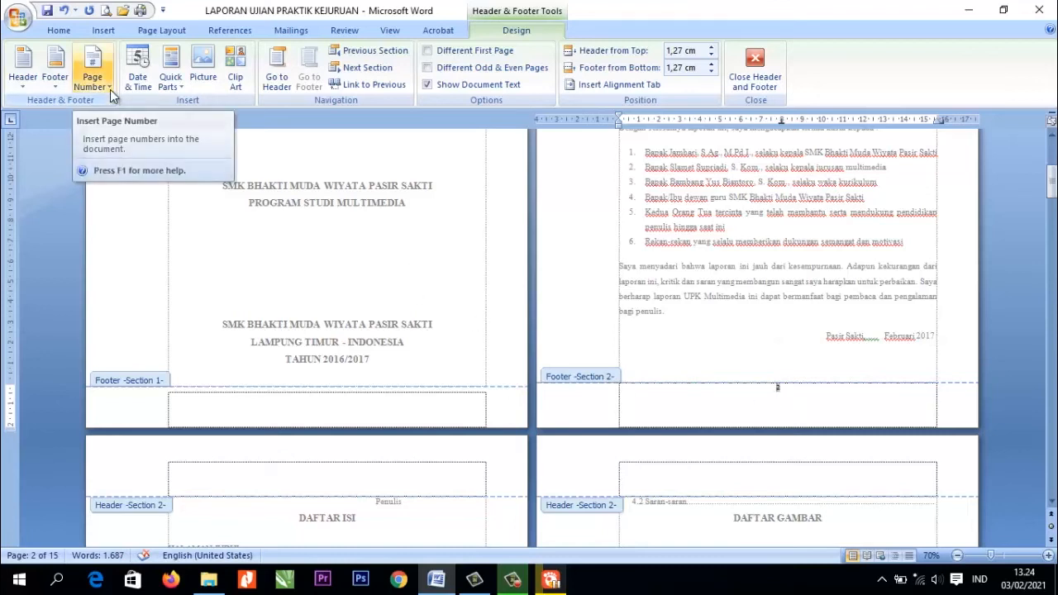
pyautogui.click(110, 87)
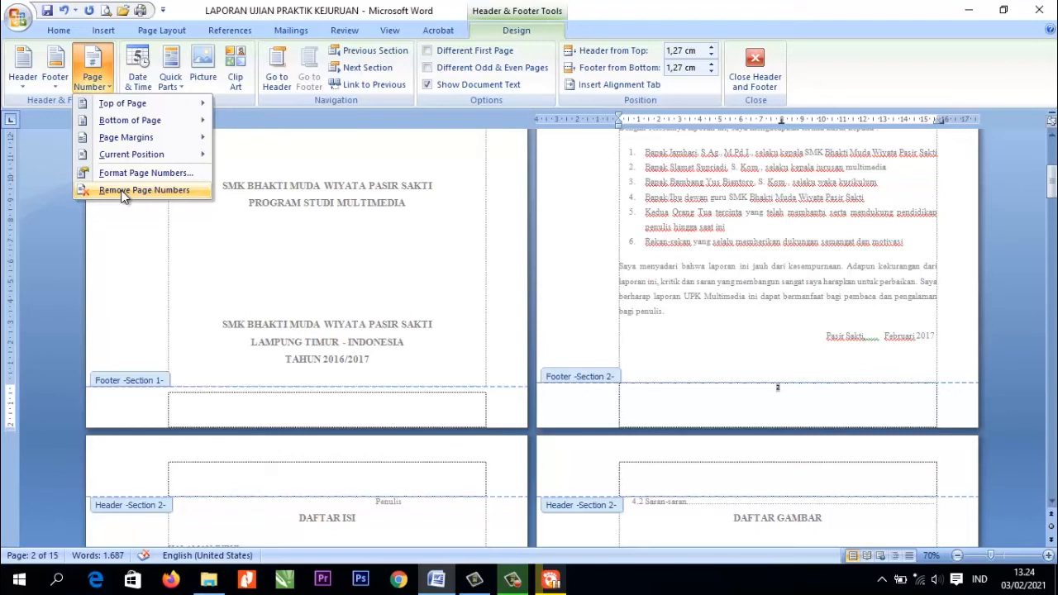
pyautogui.click(141, 173)
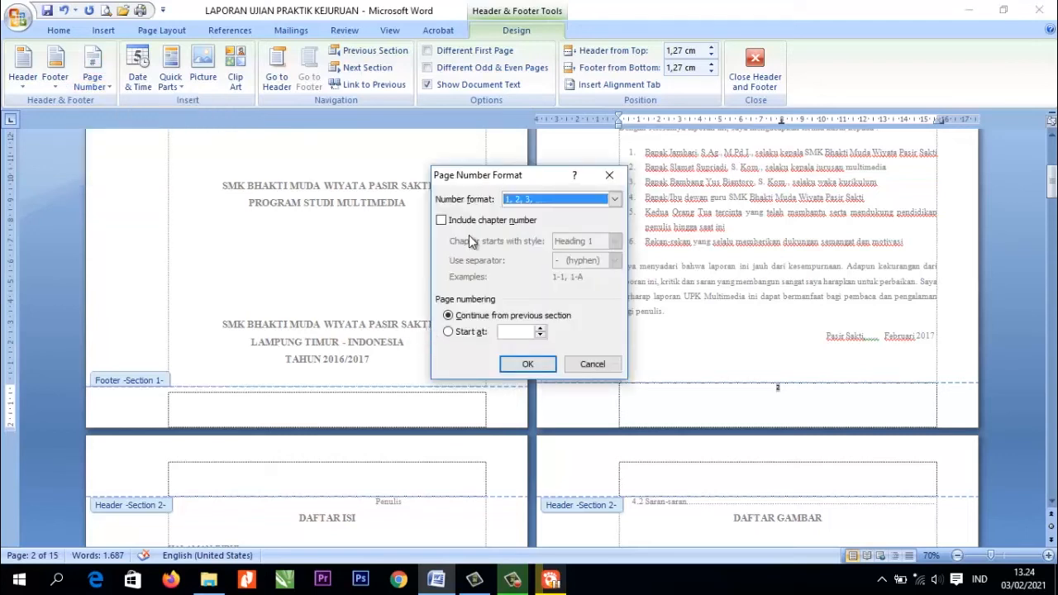
pyautogui.click(538, 204)
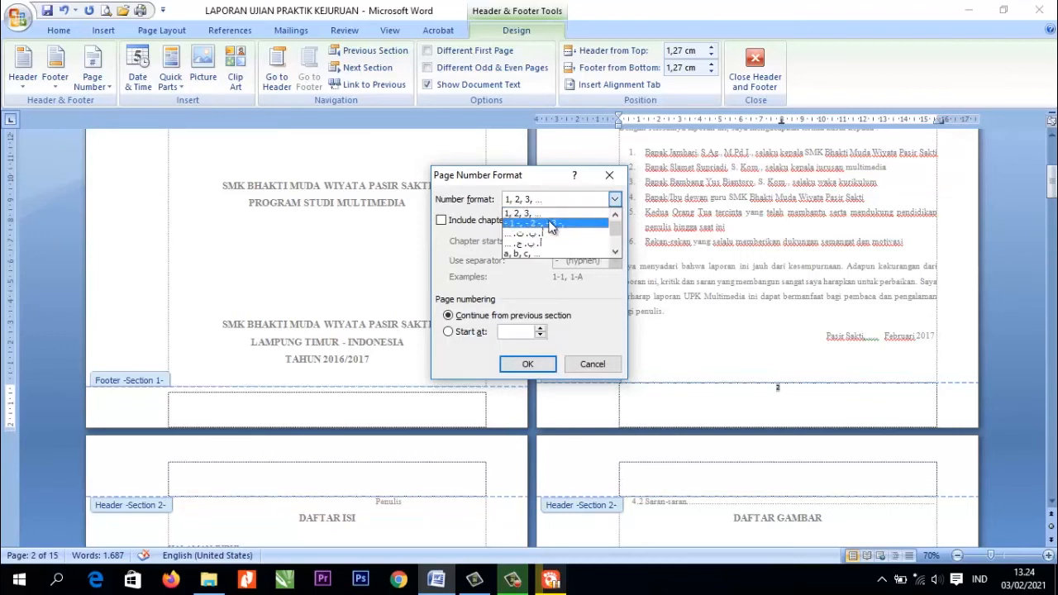
pyautogui.scroll(-1, 571, 234)
pyautogui.scroll(-2, 576, 235)
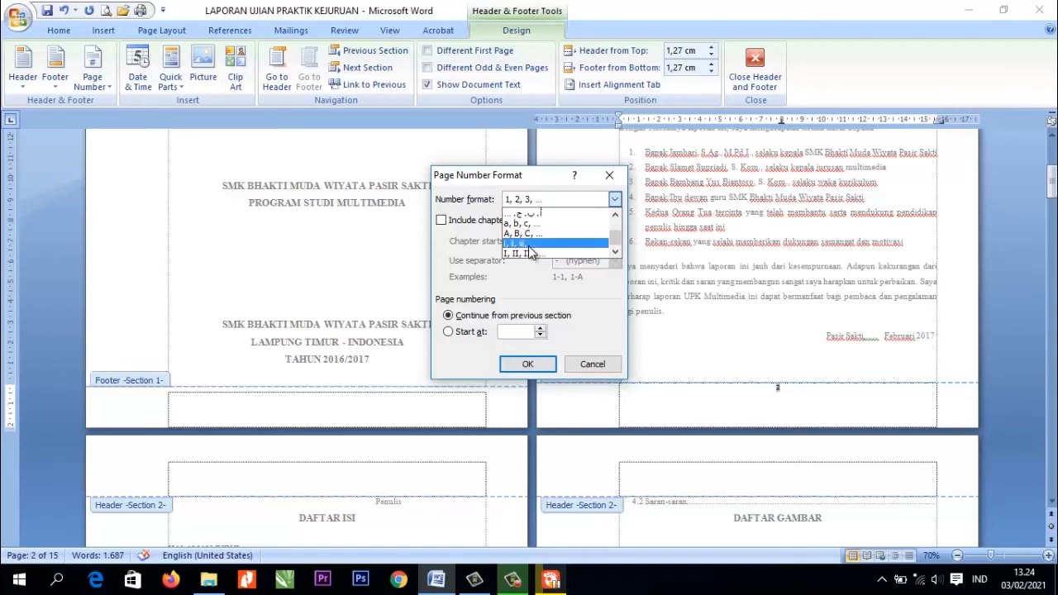
pyautogui.click(567, 244)
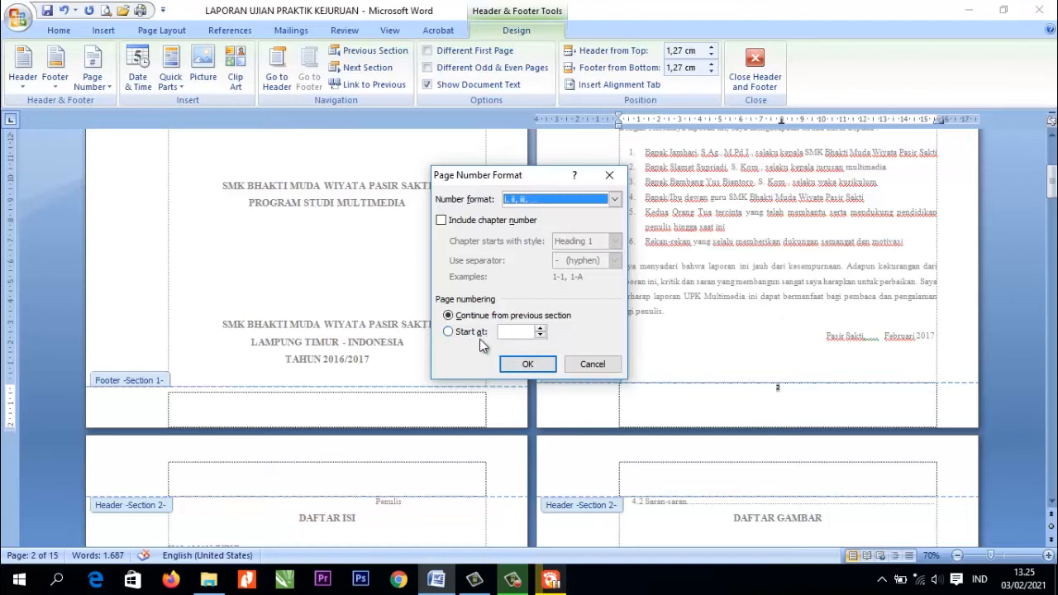
pyautogui.click(540, 329)
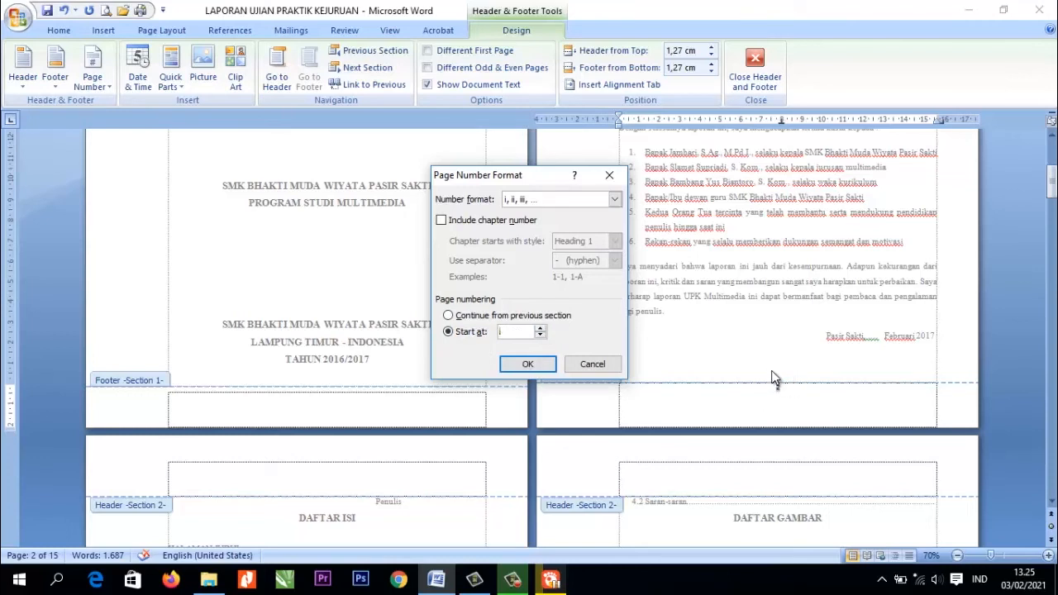
pyautogui.click(541, 366)
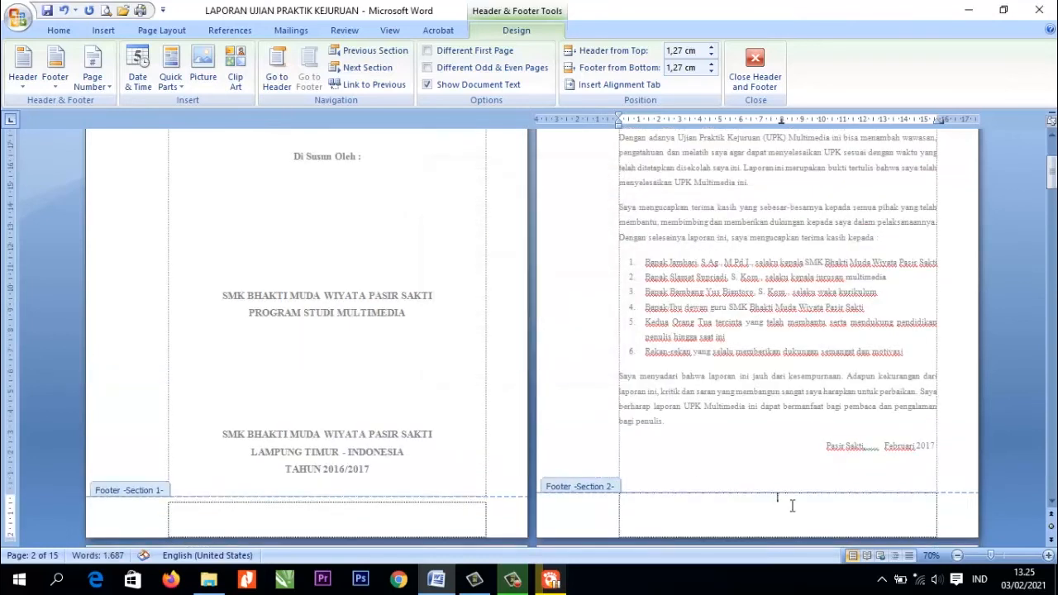
# - Select the KATA PENGANTAR page number and change the front-matter numbering to start at ii
pyautogui.scroll(-3, 791, 471)
pyautogui.scroll(-10, 744, 439)
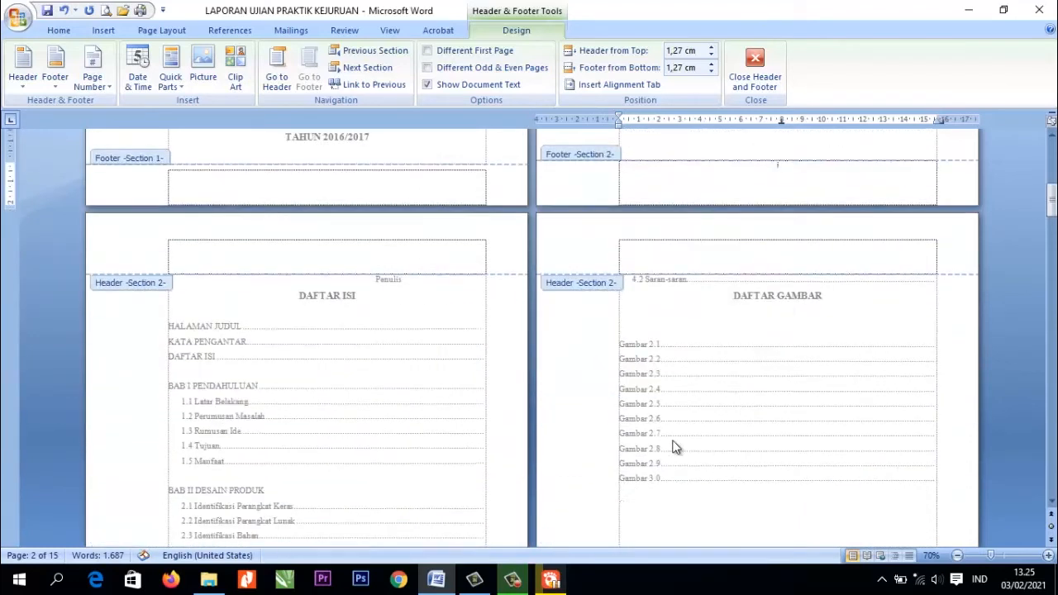
pyautogui.scroll(-1, 350, 496)
pyautogui.scroll(6, 781, 496)
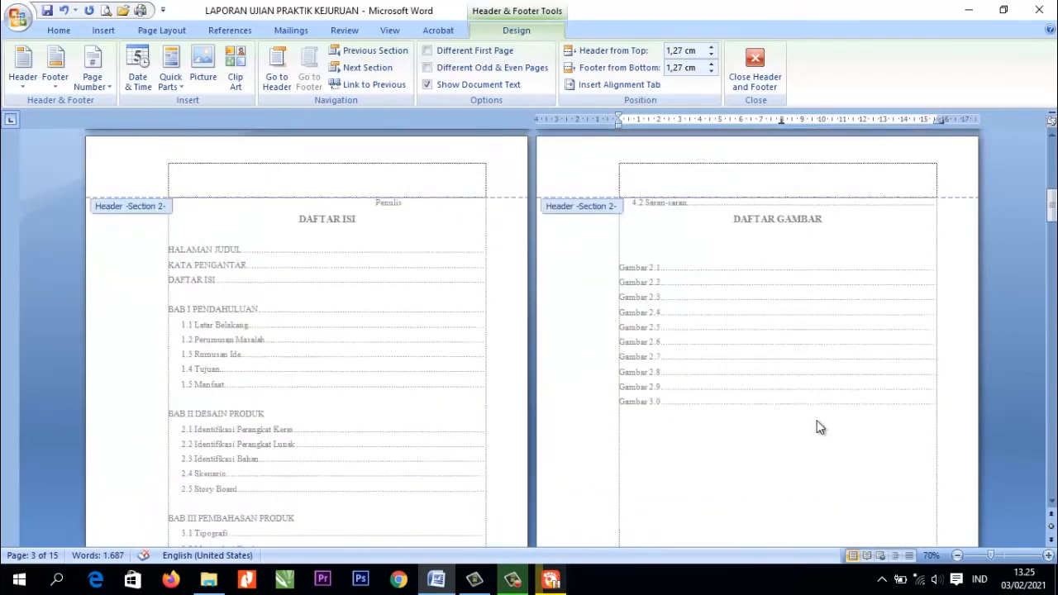
pyautogui.moveTo(789, 218); pyautogui.dragTo(775, 219)
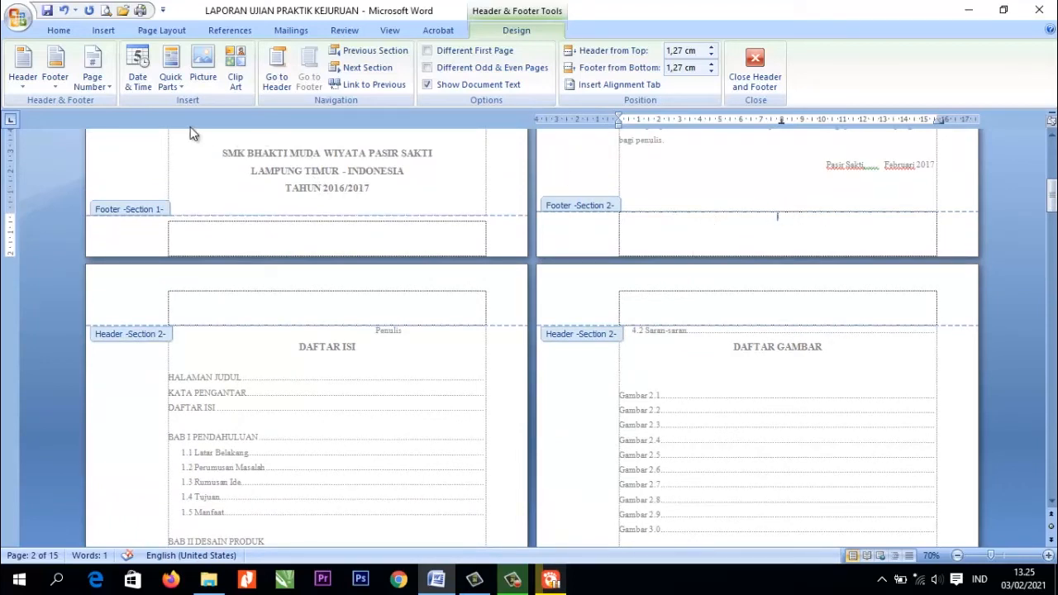
pyautogui.click(93, 80)
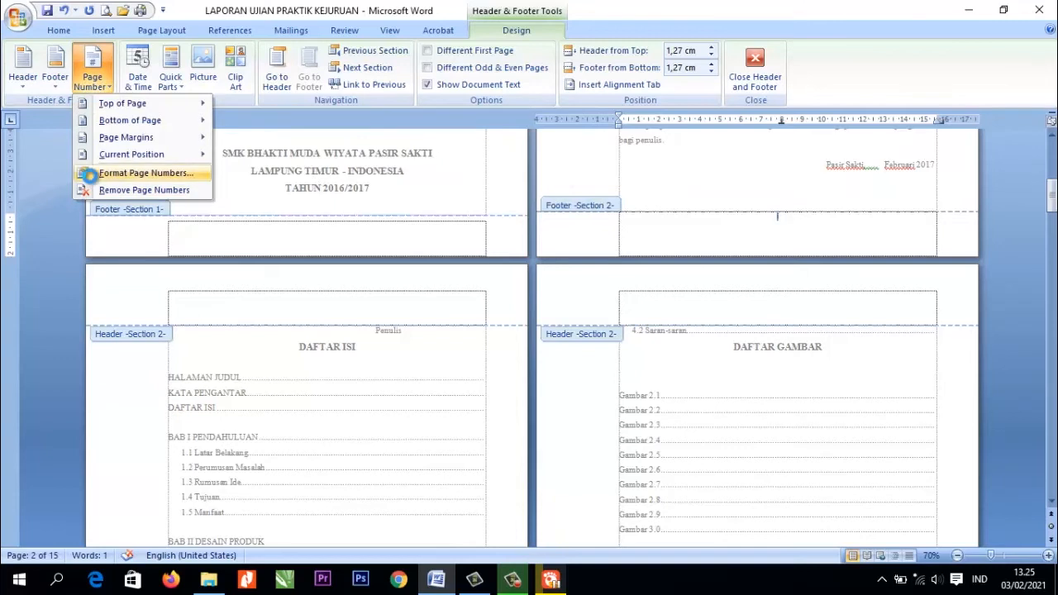
pyautogui.click(95, 182)
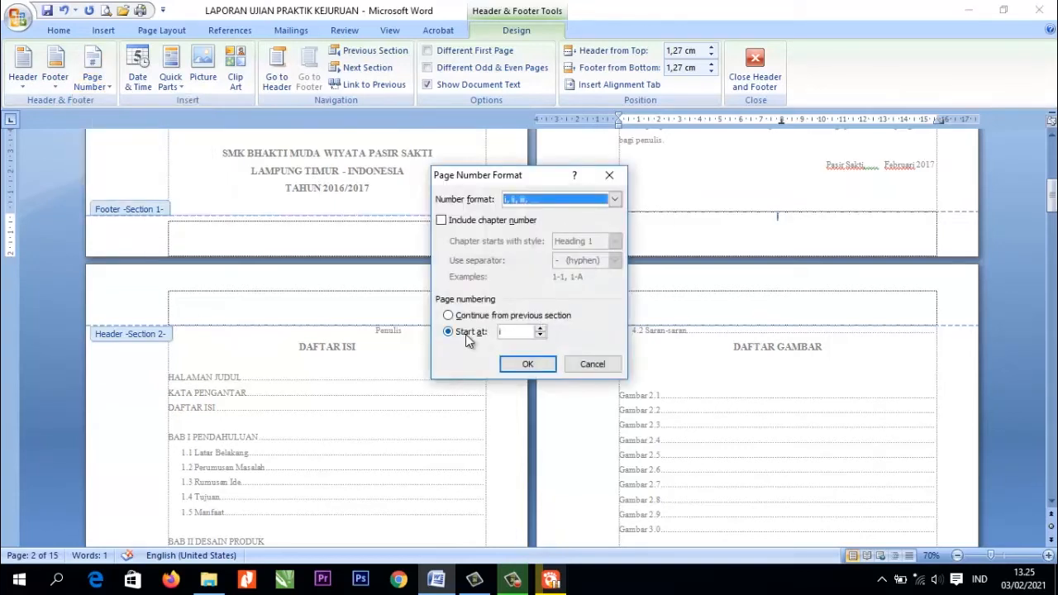
pyautogui.click(538, 329)
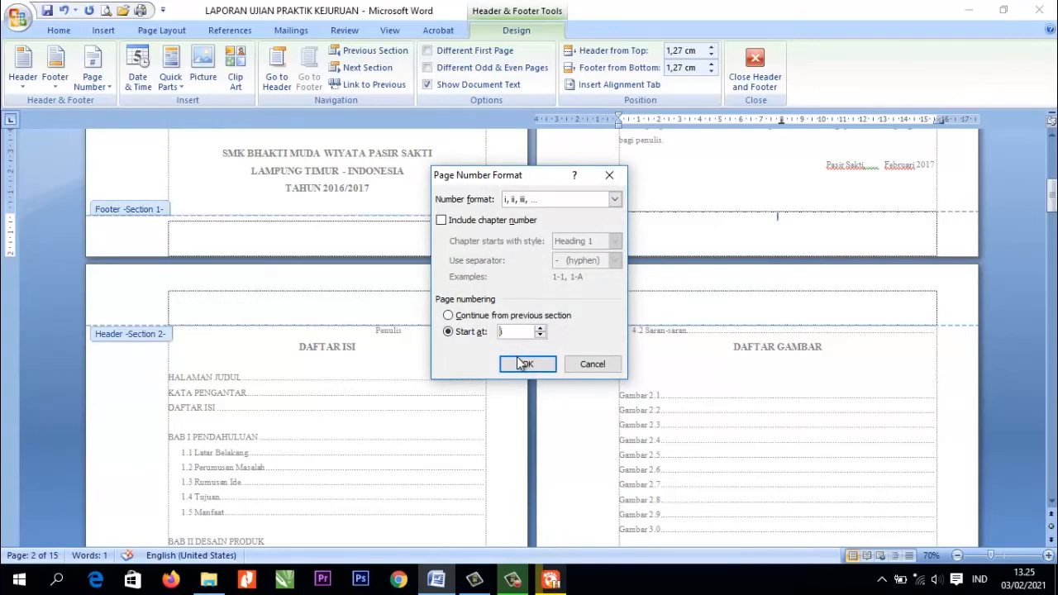
pyautogui.click(526, 363)
# - Check the footer page numbers on KATA PENGANTAR, DAFTAR ISI, DAFTAR GAMBAR and the pages after them, and compare with the cover
pyautogui.scroll(-5, 747, 287)
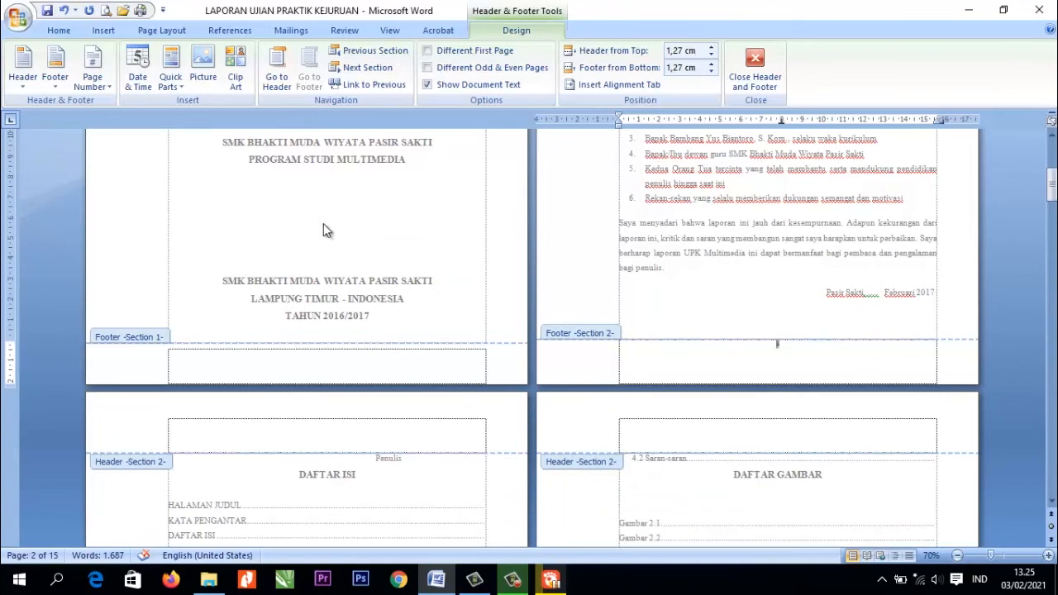
pyautogui.scroll(-10, 792, 357)
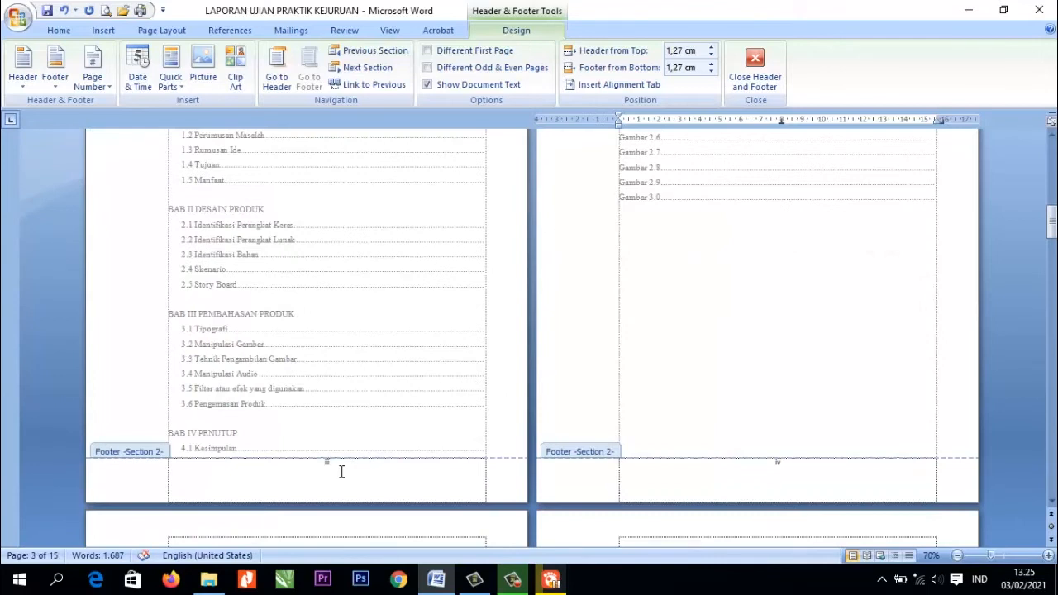
pyautogui.scroll(-3, 760, 366)
pyautogui.scroll(-9, 784, 286)
pyautogui.scroll(-6, 788, 282)
pyautogui.scroll(6, 309, 428)
pyautogui.scroll(20, 309, 436)
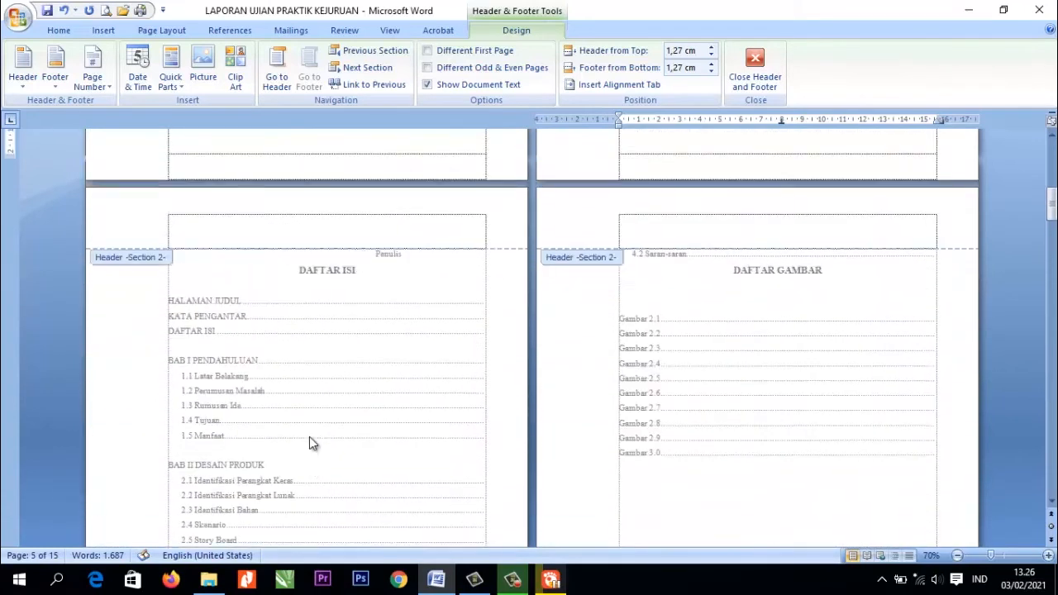
pyautogui.scroll(5, 309, 437)
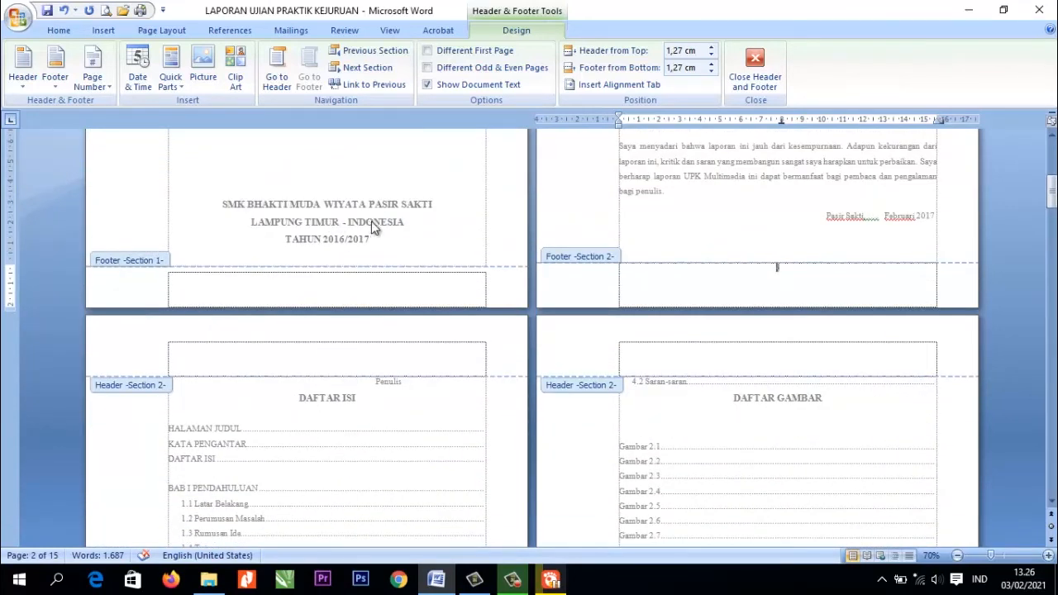
pyautogui.scroll(10, 752, 248)
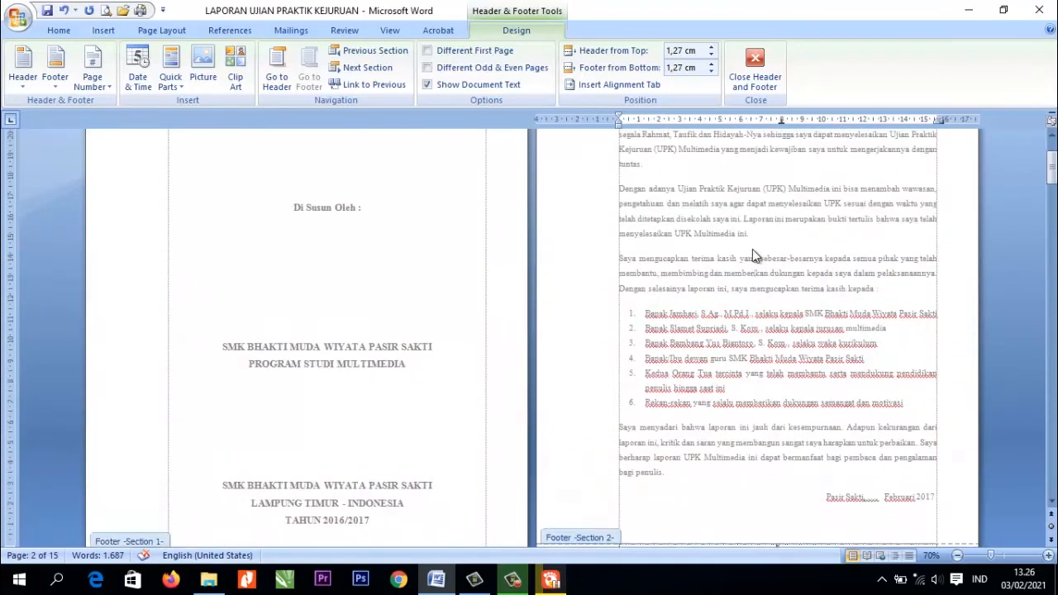
pyautogui.scroll(4, 752, 255)
pyautogui.scroll(-20, 752, 240)
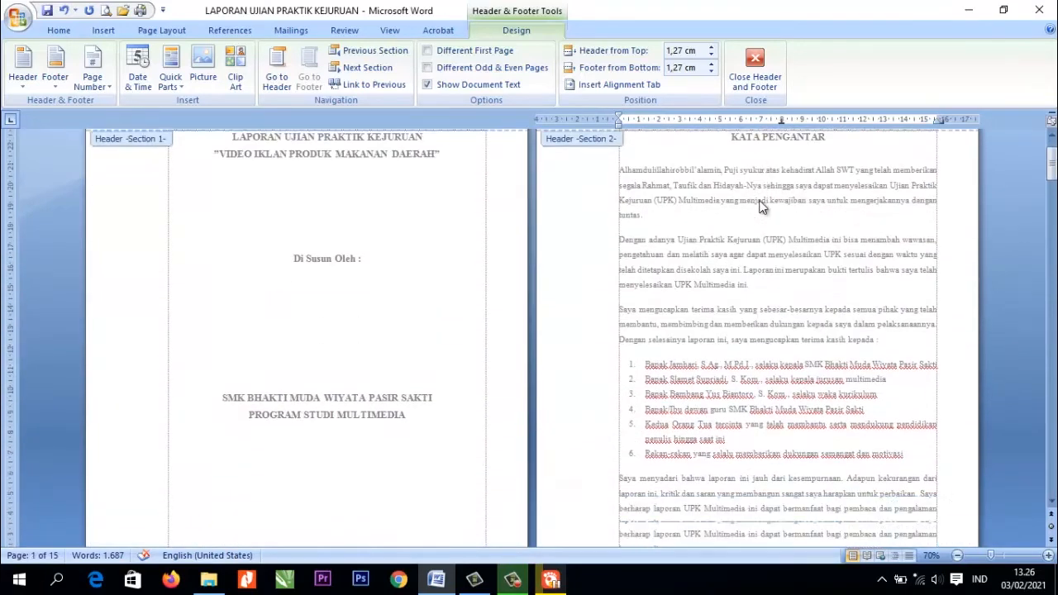
# - Insert bottom-of-page numbering in the BAB I section footer using the right-aligned Plain Number 3 design
pyautogui.scroll(-18, 761, 259)
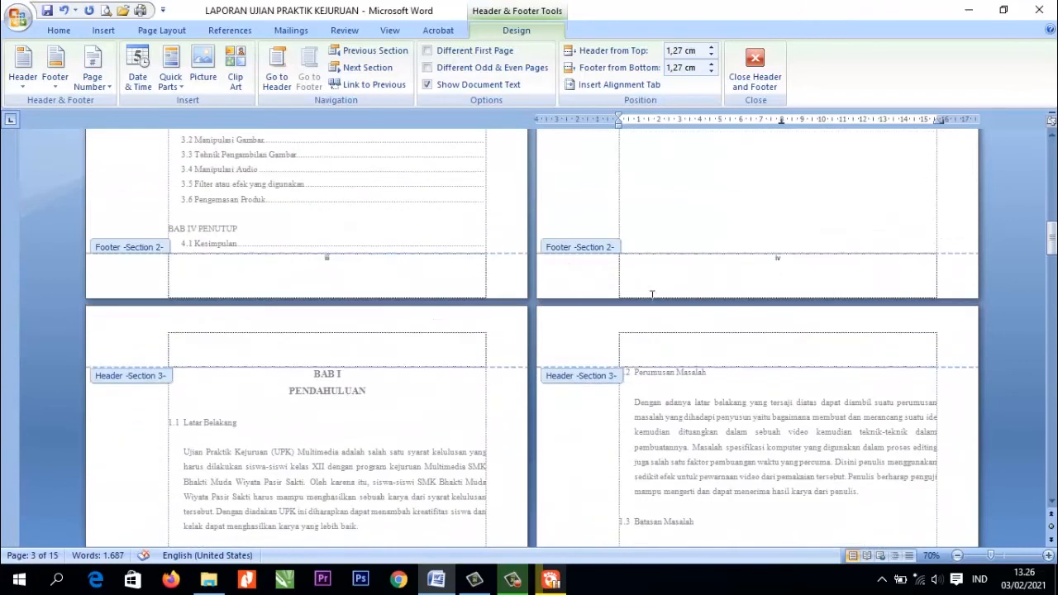
pyautogui.scroll(-5, 586, 248)
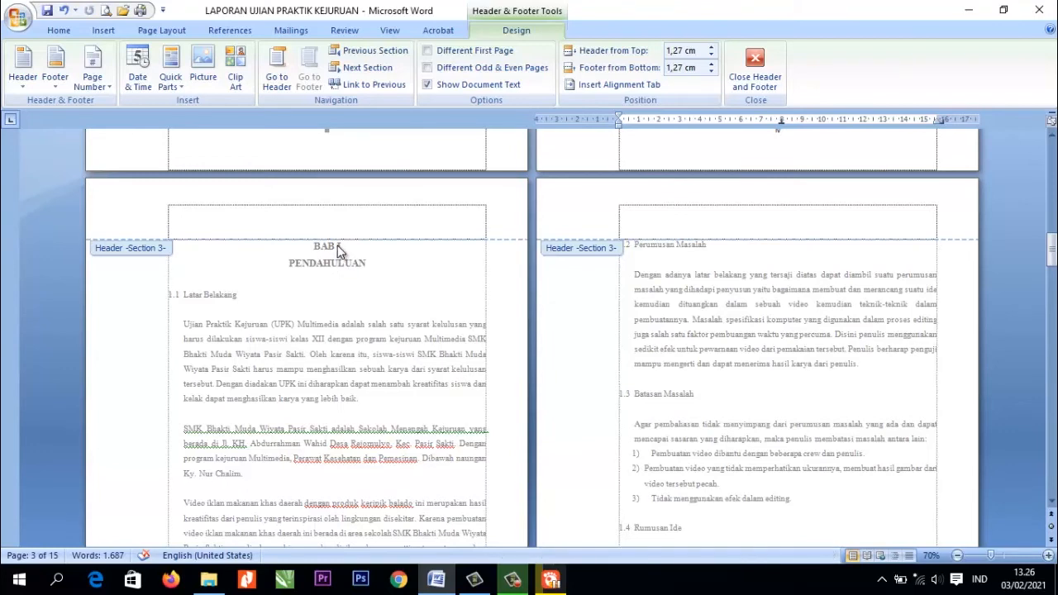
pyautogui.scroll(-10, 386, 306)
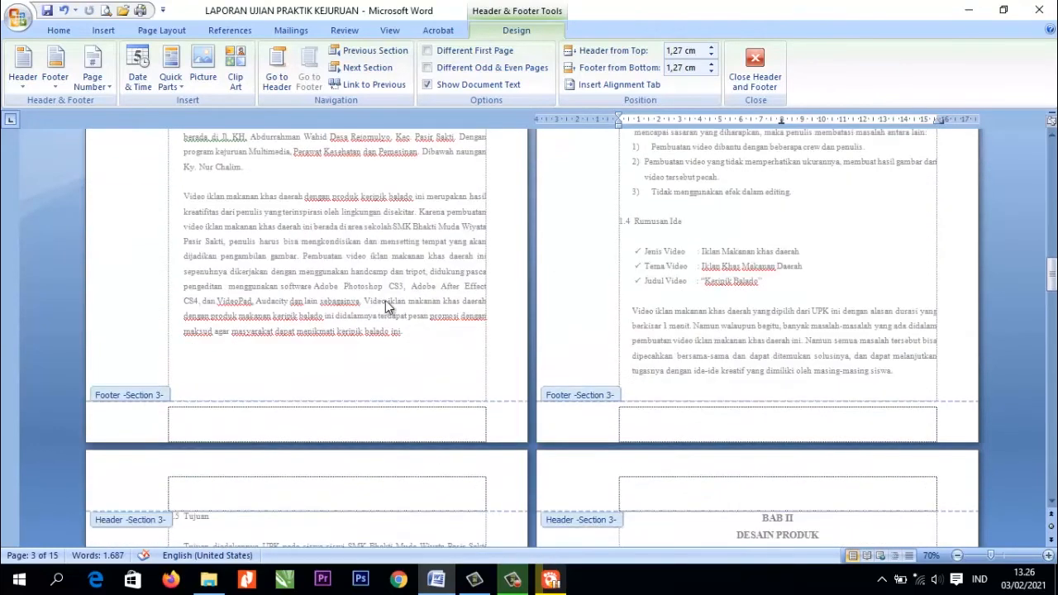
pyautogui.click(407, 410)
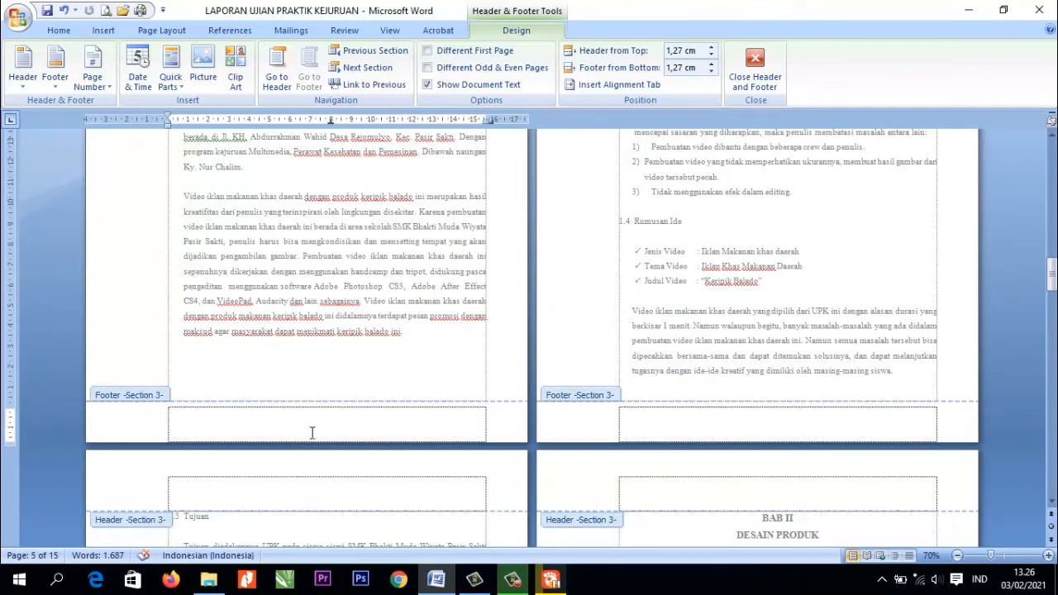
pyautogui.click(108, 88)
pyautogui.moveTo(106, 121)
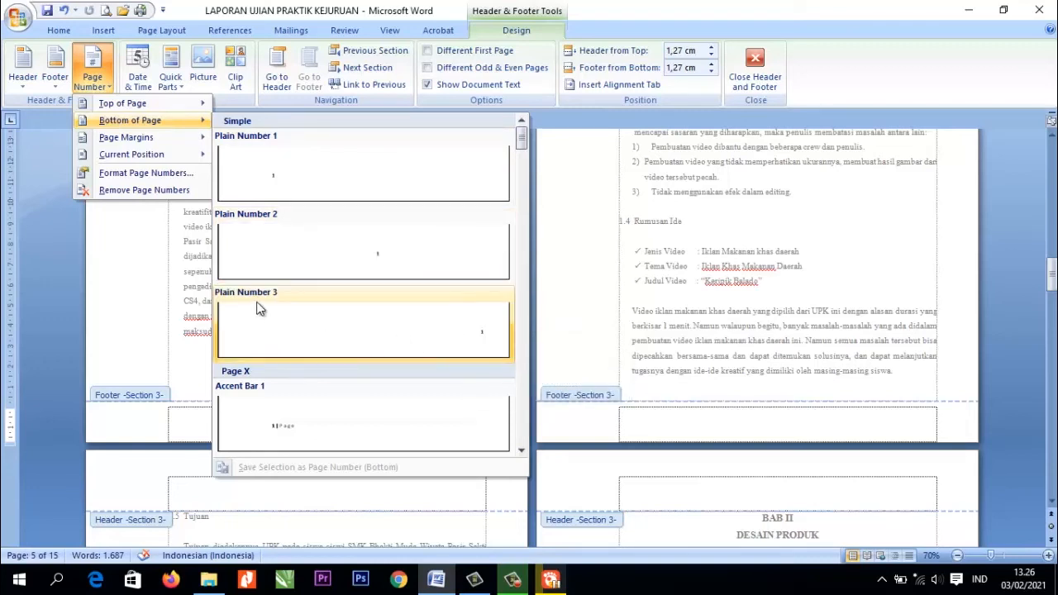
pyautogui.click(474, 336)
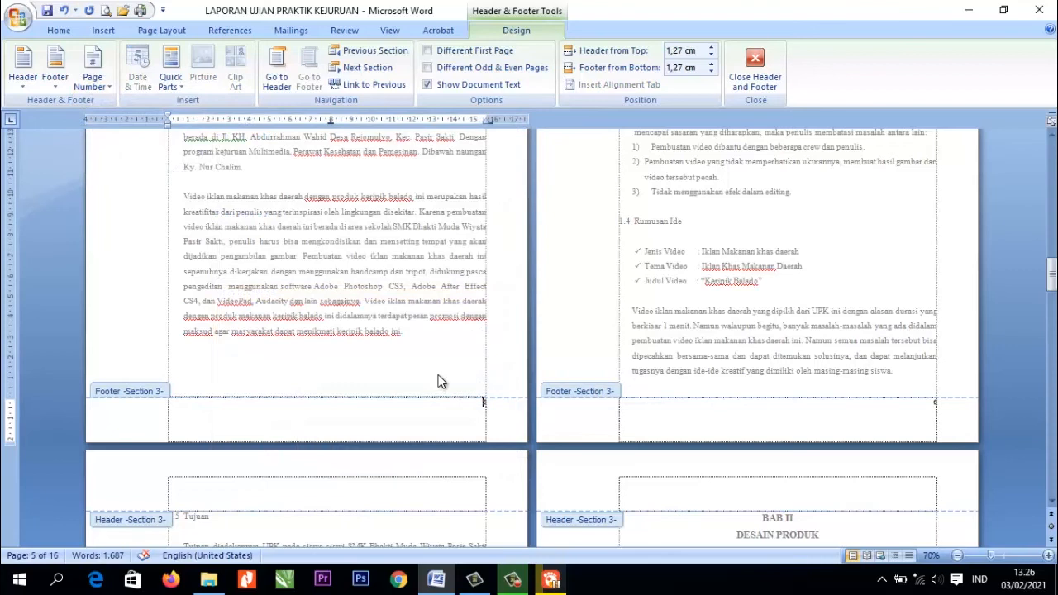
# - Format the BAB I section's page numbers to start at 1 instead of continuing from the previous section
pyautogui.scroll(10, 506, 387)
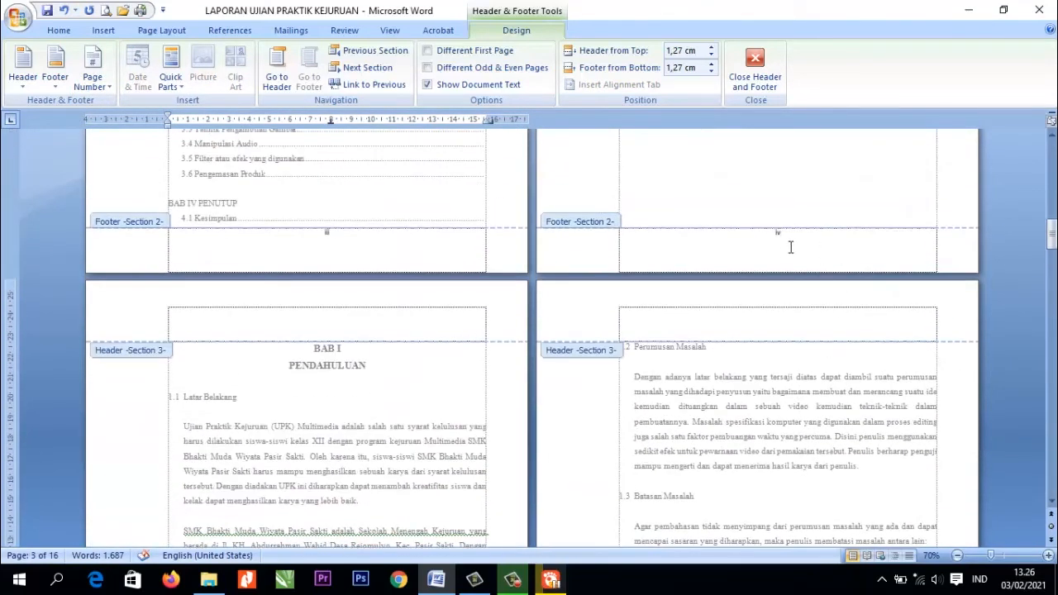
pyautogui.scroll(-8, 681, 341)
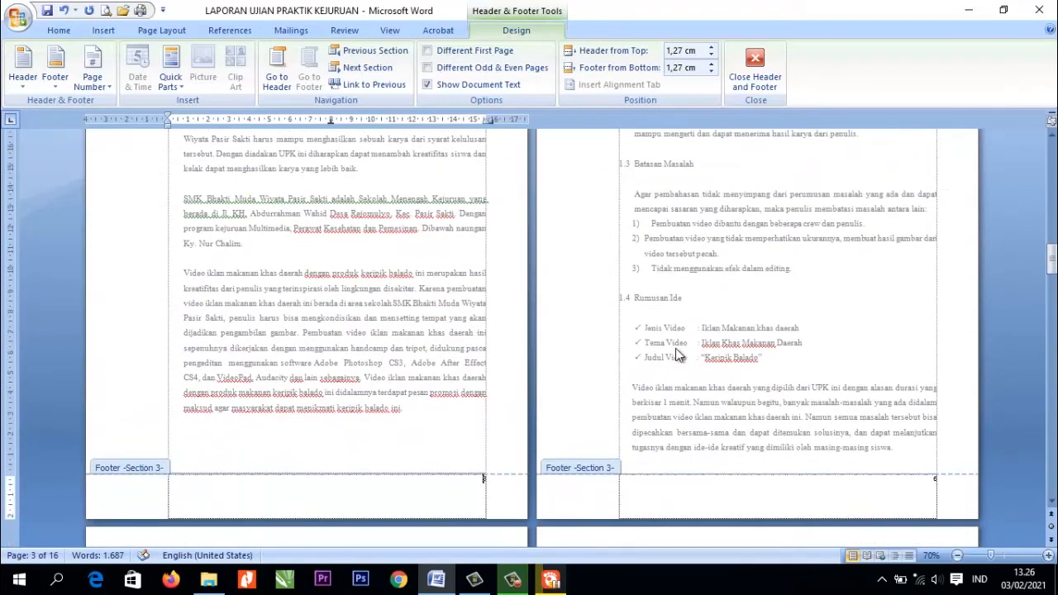
pyautogui.scroll(-3, 681, 341)
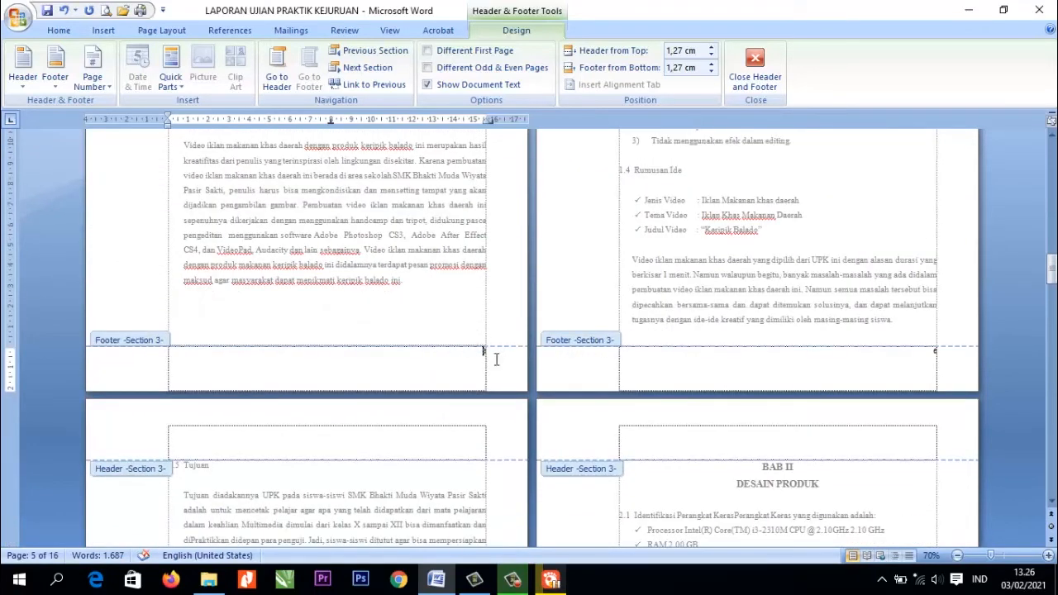
pyautogui.scroll(6, 420, 344)
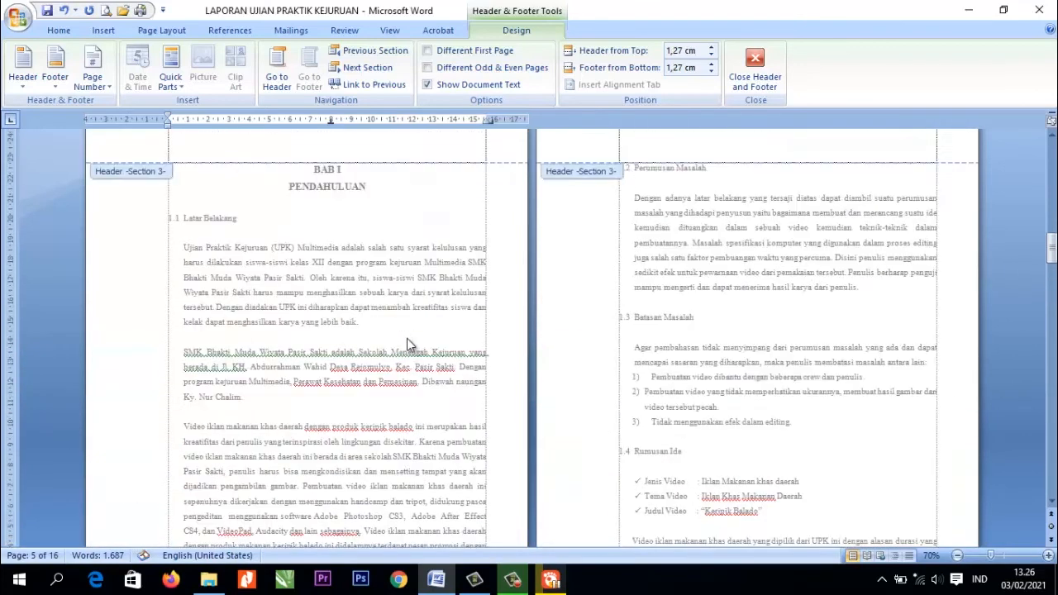
pyautogui.scroll(-5, 328, 186)
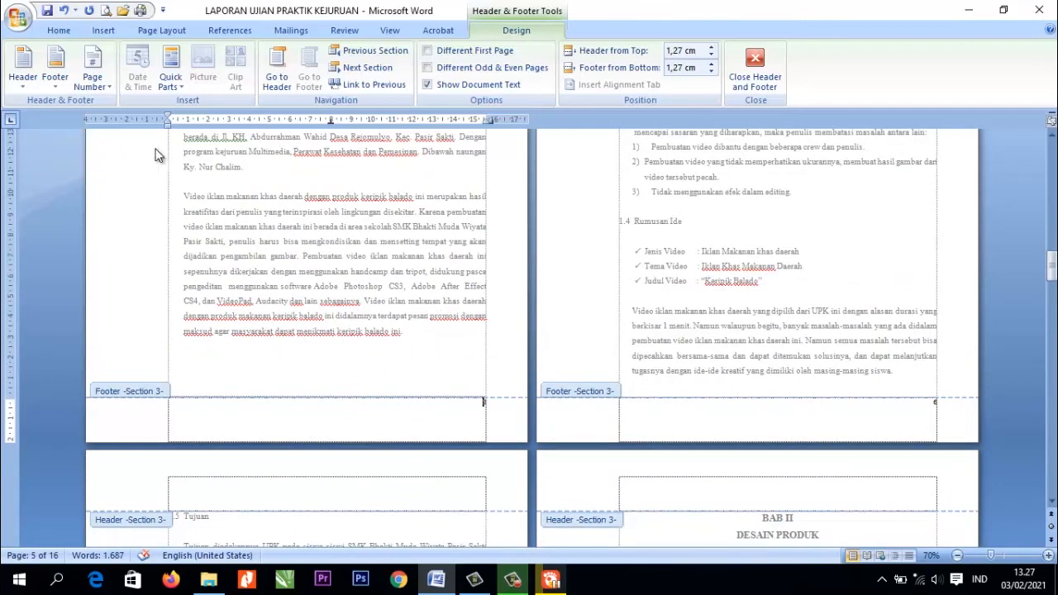
pyautogui.click(108, 92)
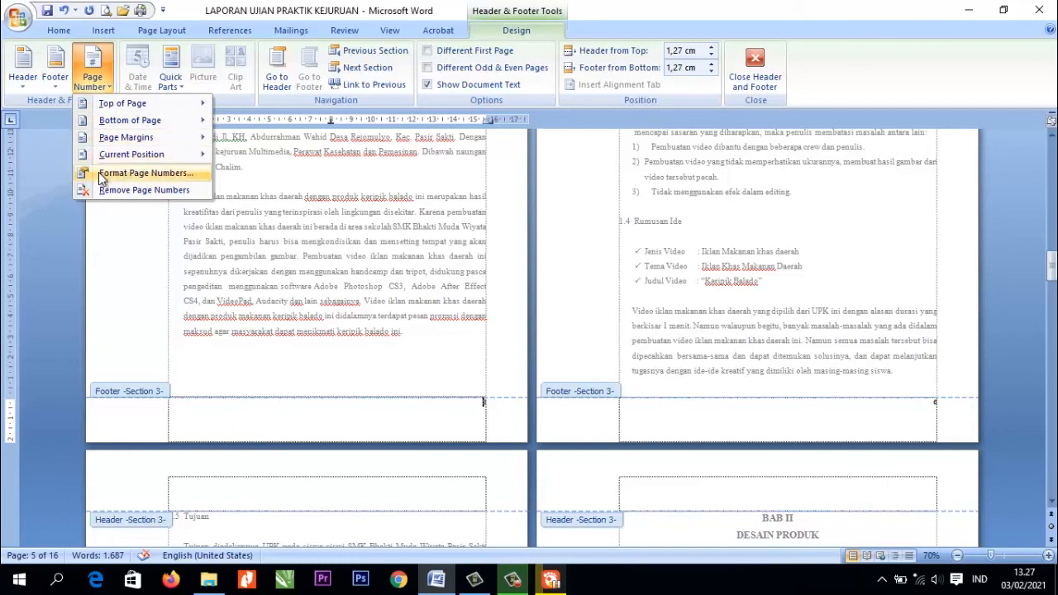
pyautogui.click(124, 173)
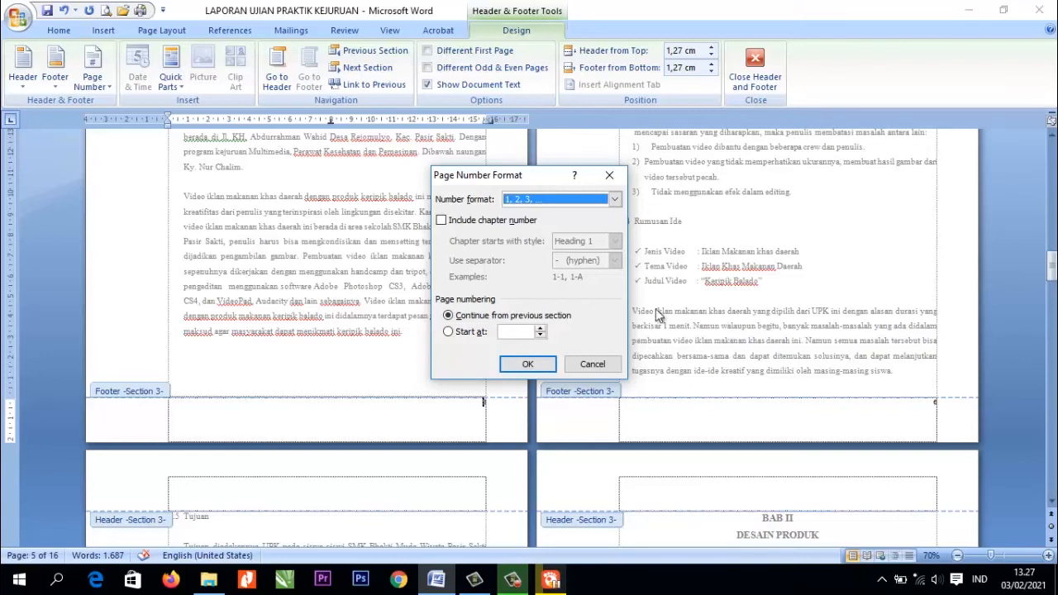
pyautogui.click(458, 338)
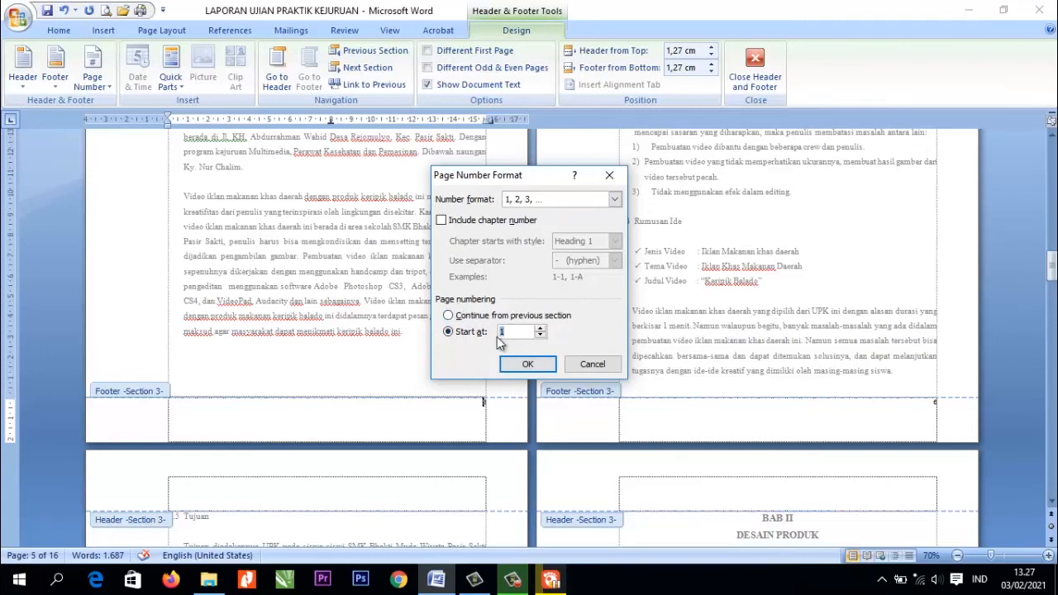
pyautogui.click(508, 332)
pyautogui.click(528, 363)
# - Check the footer numbers from BAB I through the last page and close header and footer editing
pyautogui.scroll(-3, 575, 426)
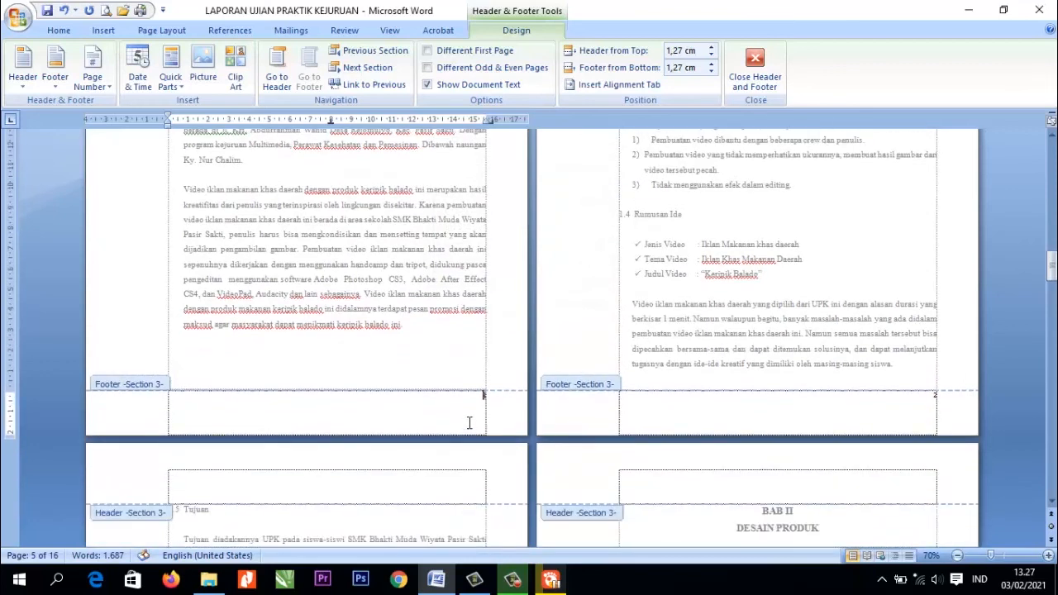
pyautogui.scroll(-10, 950, 448)
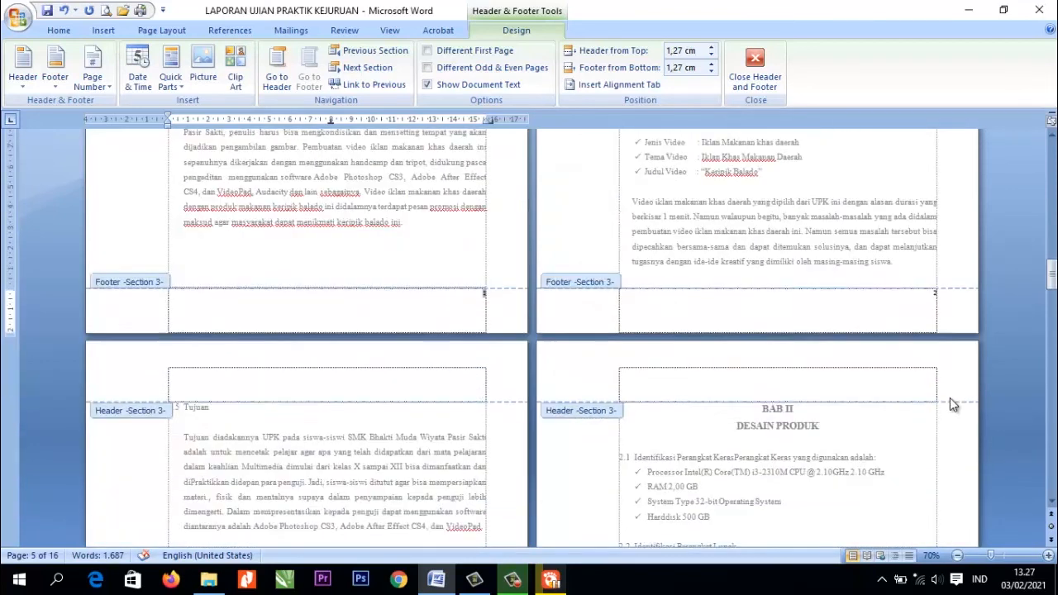
pyautogui.scroll(-4, 966, 390)
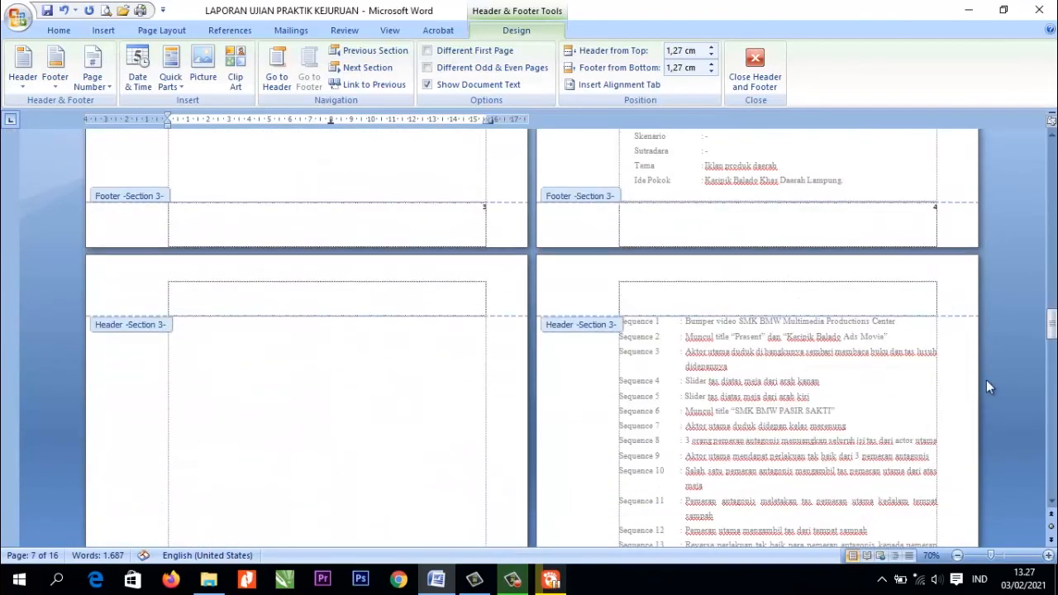
pyautogui.moveTo(1052, 325); pyautogui.dragTo(1052, 476)
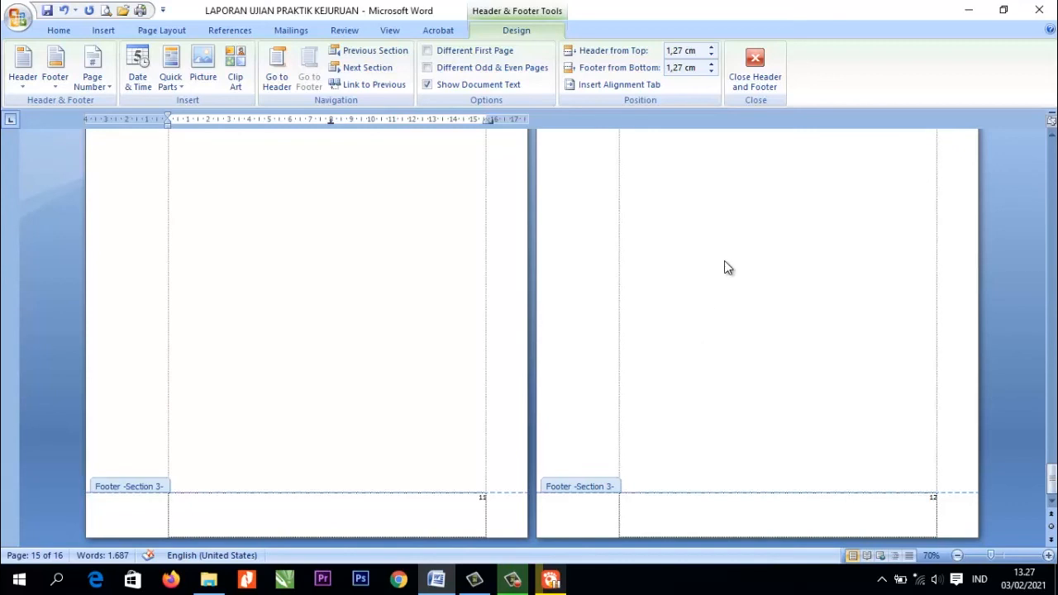
pyautogui.click(763, 81)
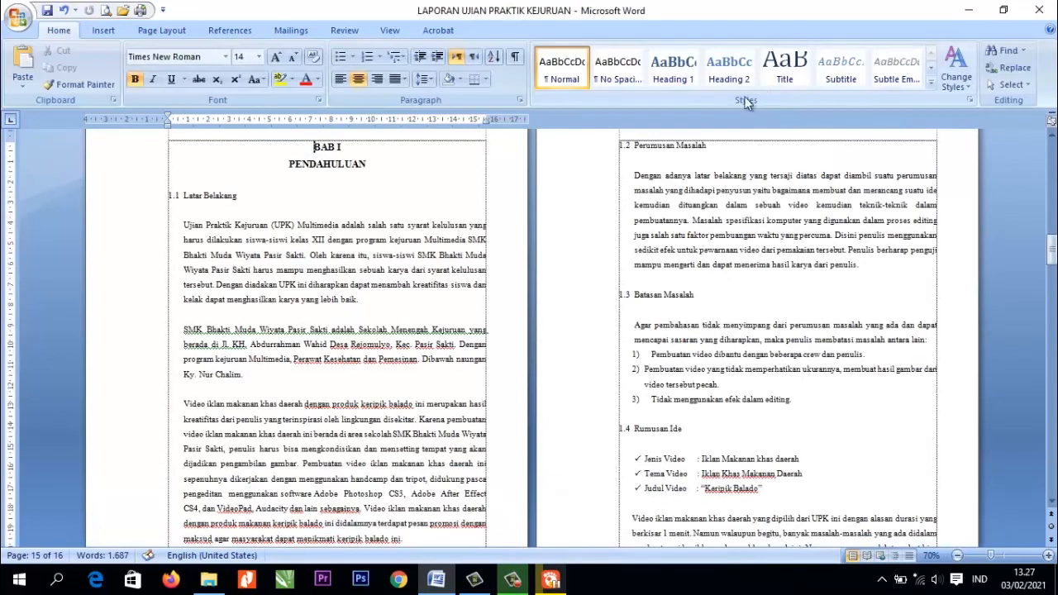
# - Examine the page numbering on the cover, front matter and first BAB I pages at 120% zoom
pyautogui.scroll(15, 357, 258)
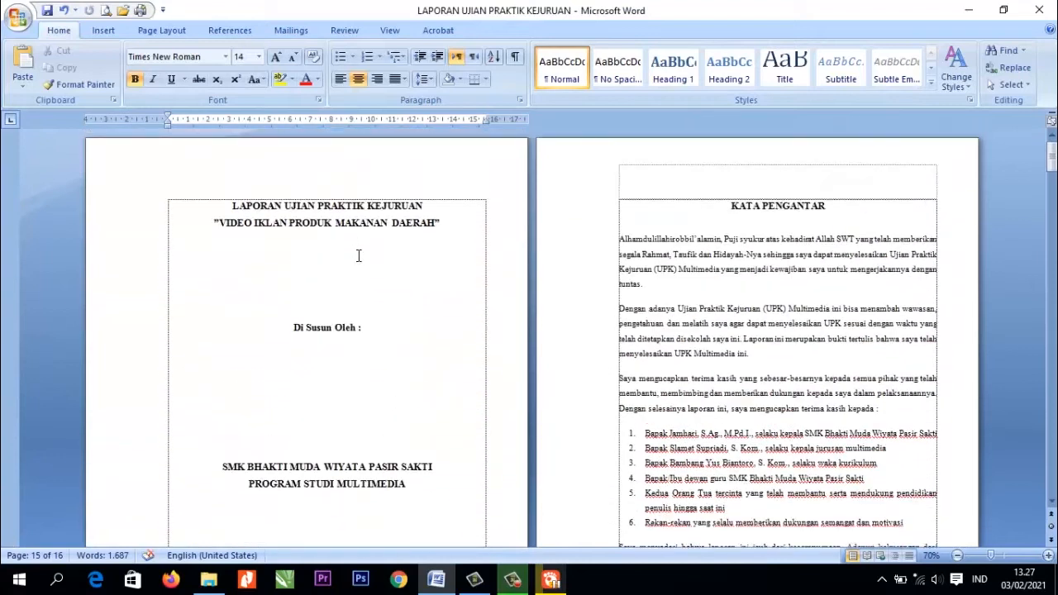
pyautogui.scroll(-8, 307, 257)
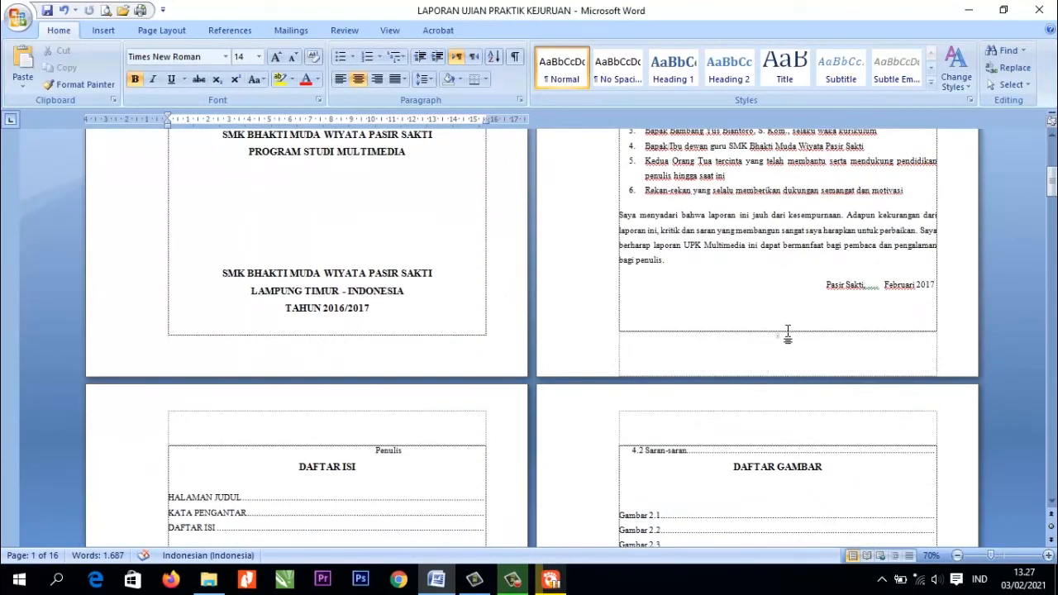
pyautogui.keyDown('ctrl'); pyautogui.scroll(5, 787, 331); pyautogui.keyUp('ctrl')
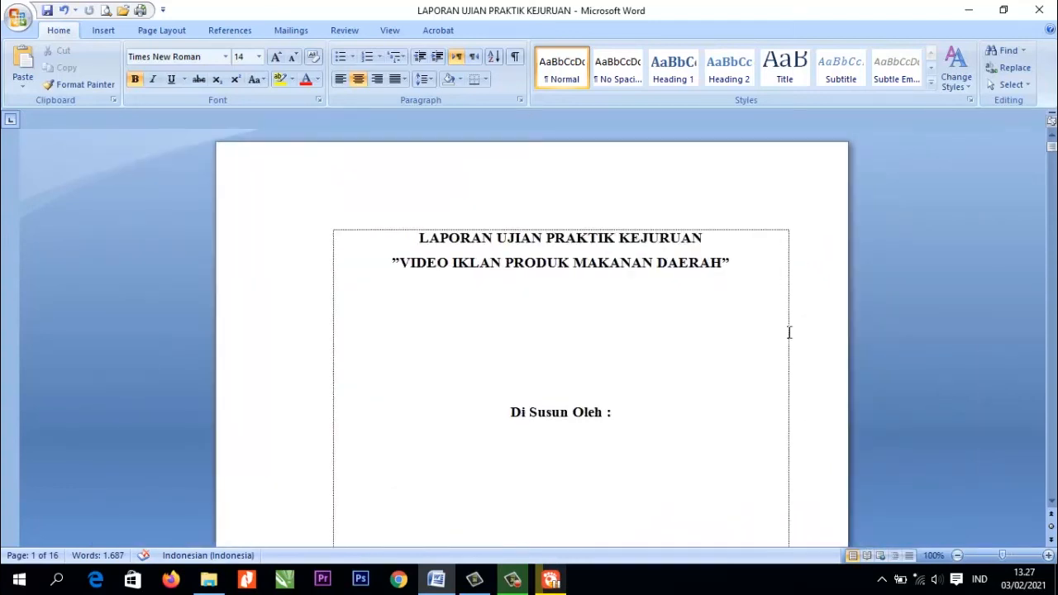
pyautogui.scroll(-10, 711, 337)
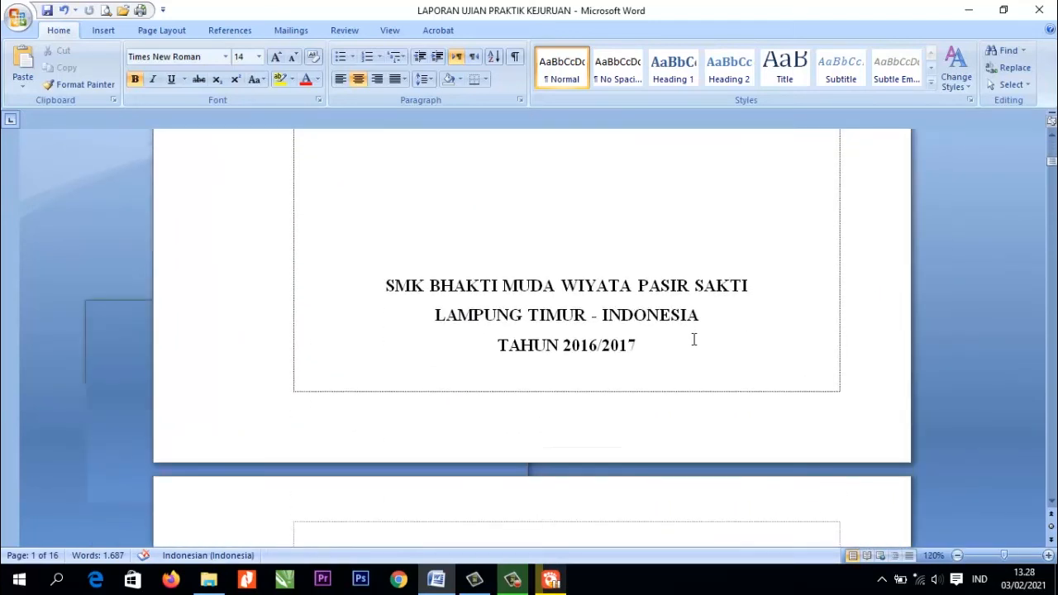
pyautogui.scroll(6, 588, 264)
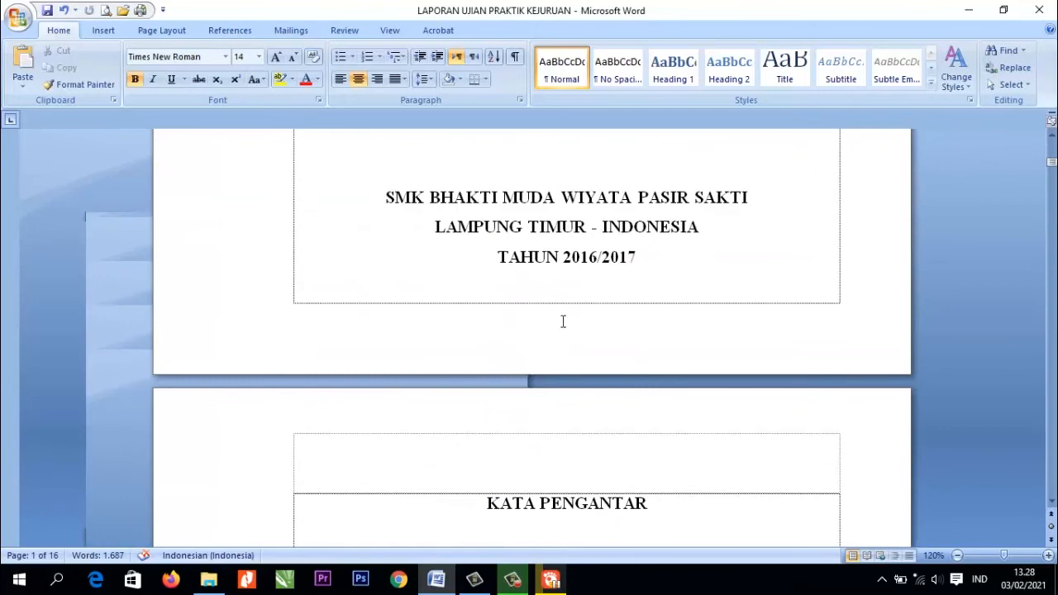
pyautogui.scroll(-18, 563, 322)
pyautogui.scroll(-15, 564, 246)
pyautogui.scroll(-18, 569, 220)
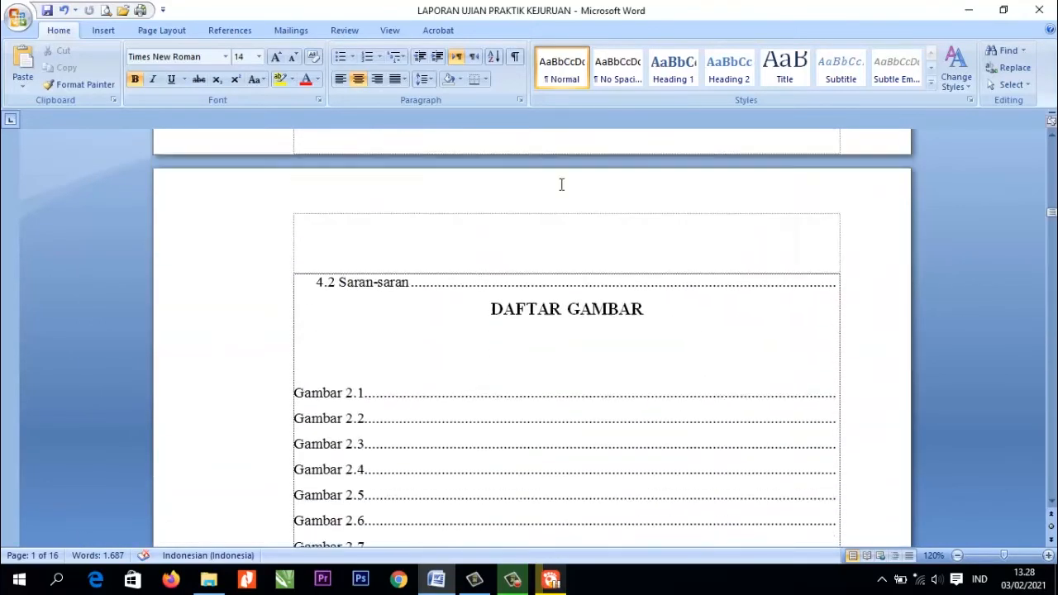
pyautogui.scroll(-18, 583, 265)
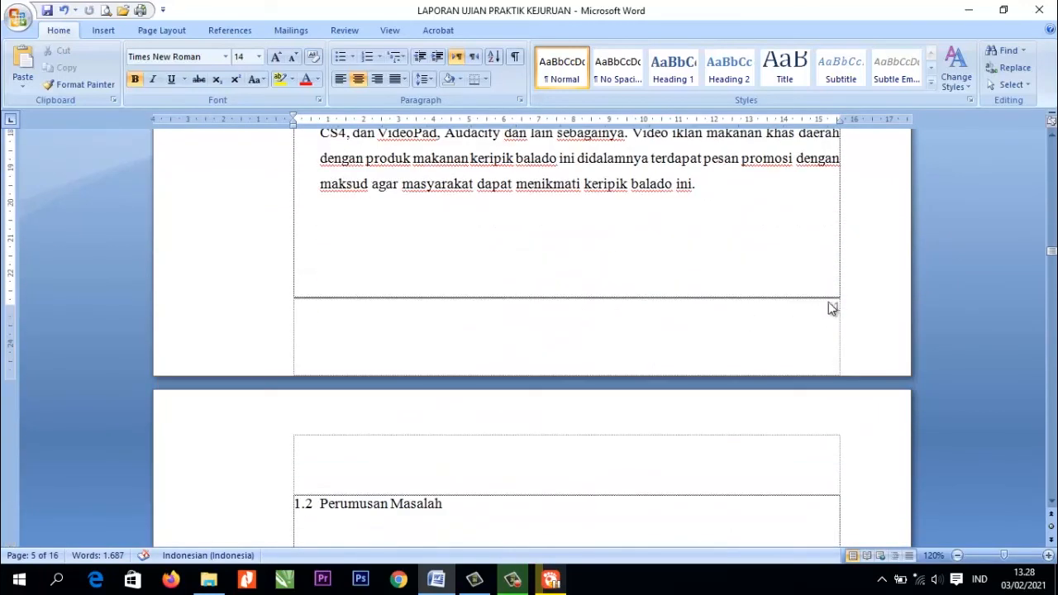
pyautogui.scroll(-15, 833, 306)
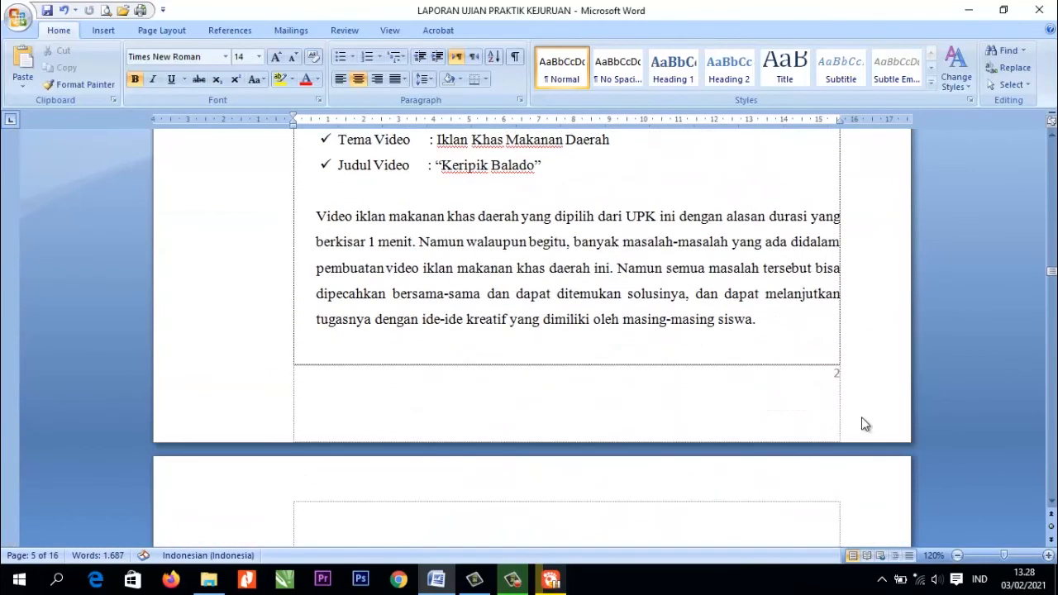
pyautogui.scroll(12, 777, 323)
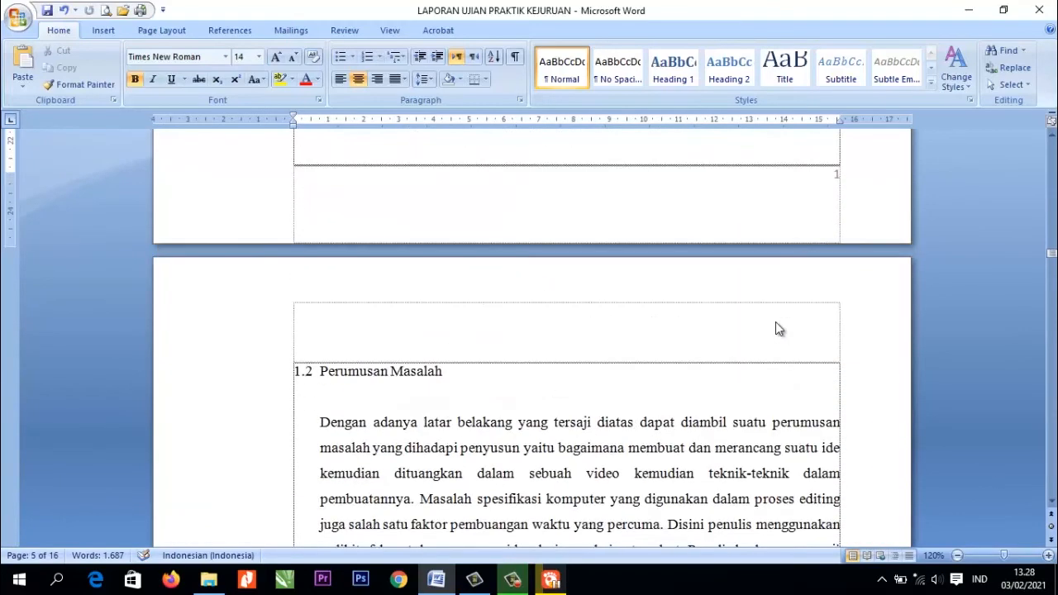
pyautogui.scroll(5, 777, 323)
pyautogui.scroll(15, 777, 323)
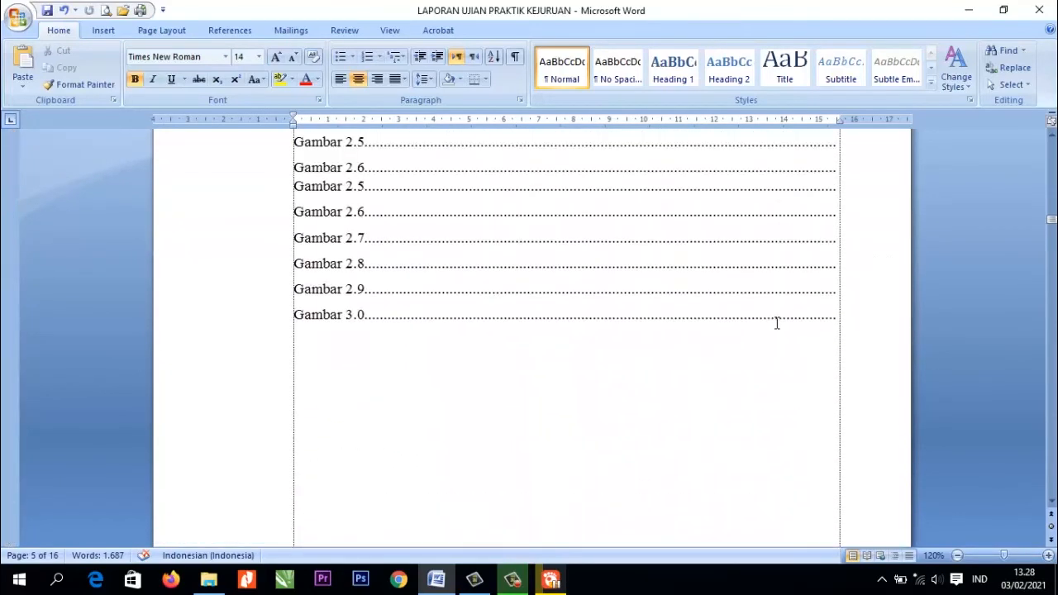
pyautogui.scroll(12, 776, 323)
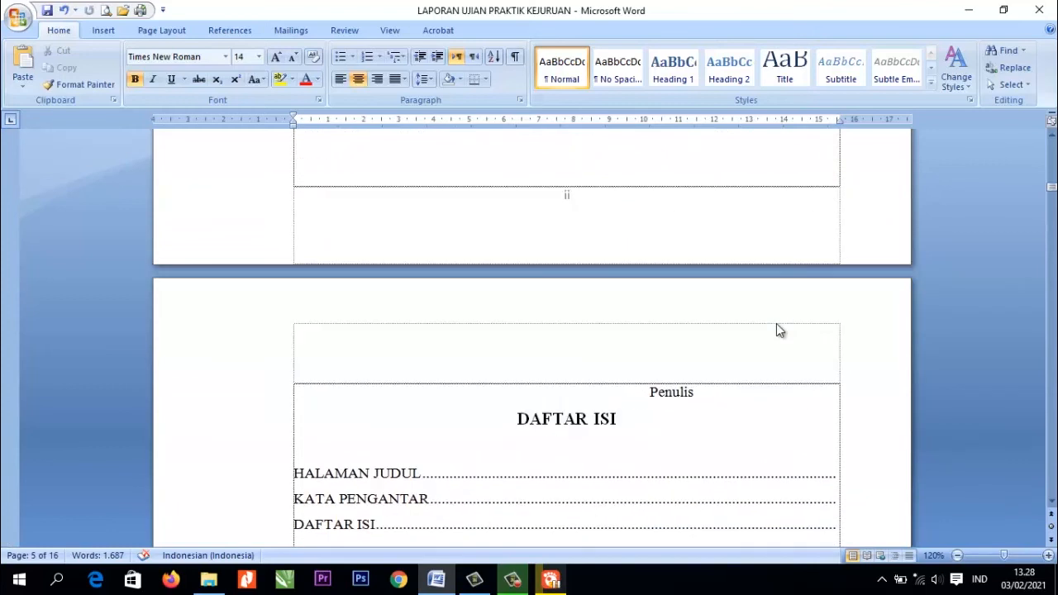
pyautogui.scroll(12, 776, 323)
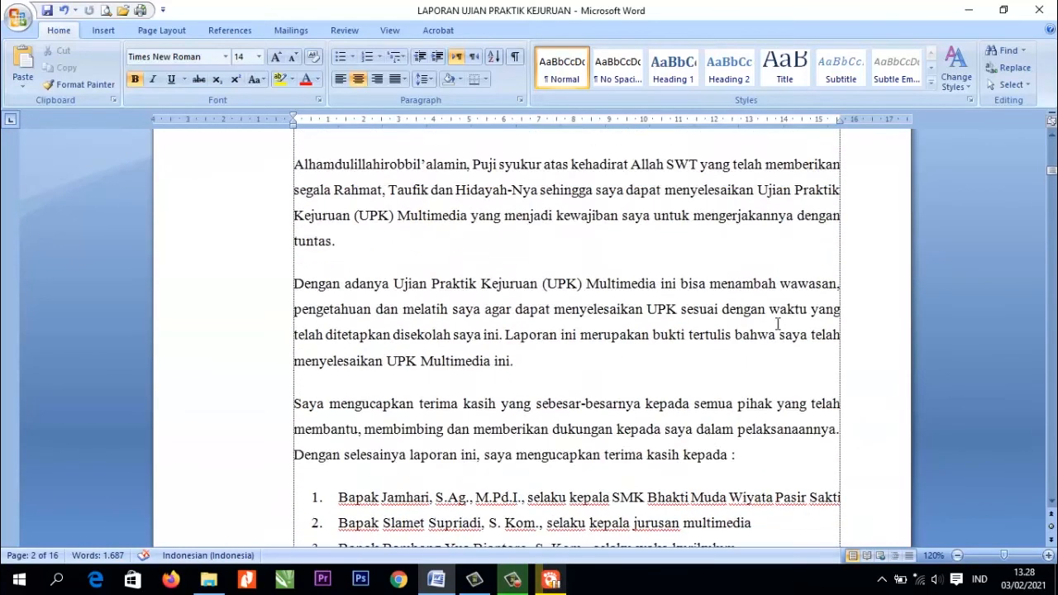
pyautogui.scroll(10, 777, 323)
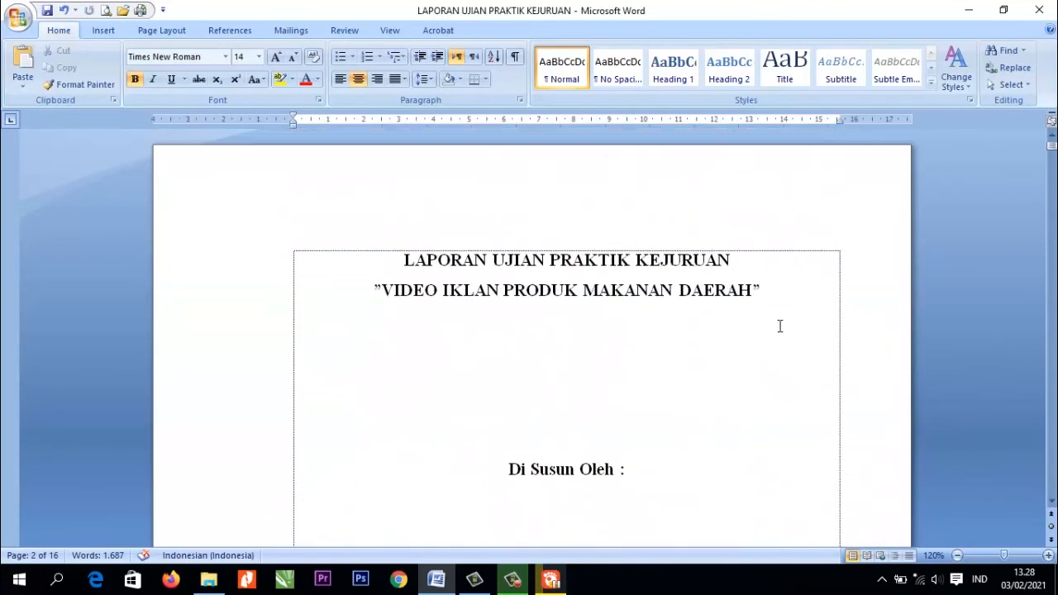
pyautogui.scroll(-10, 756, 366)
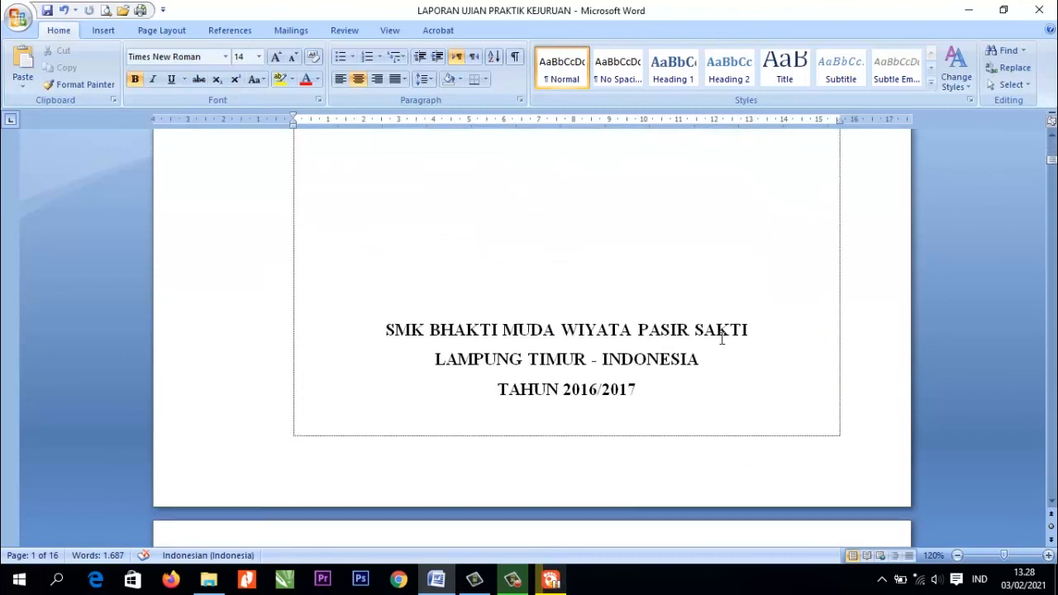
pyautogui.scroll(-10, 723, 333)
pyautogui.scroll(12, 721, 336)
pyautogui.scroll(10, 721, 336)
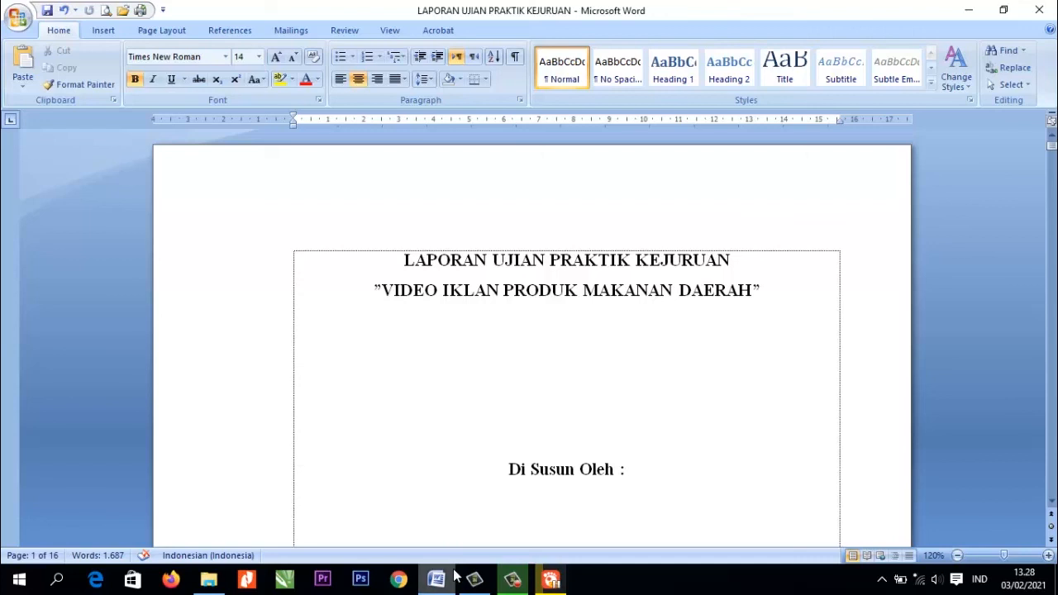
pyautogui.moveTo(448, 582)
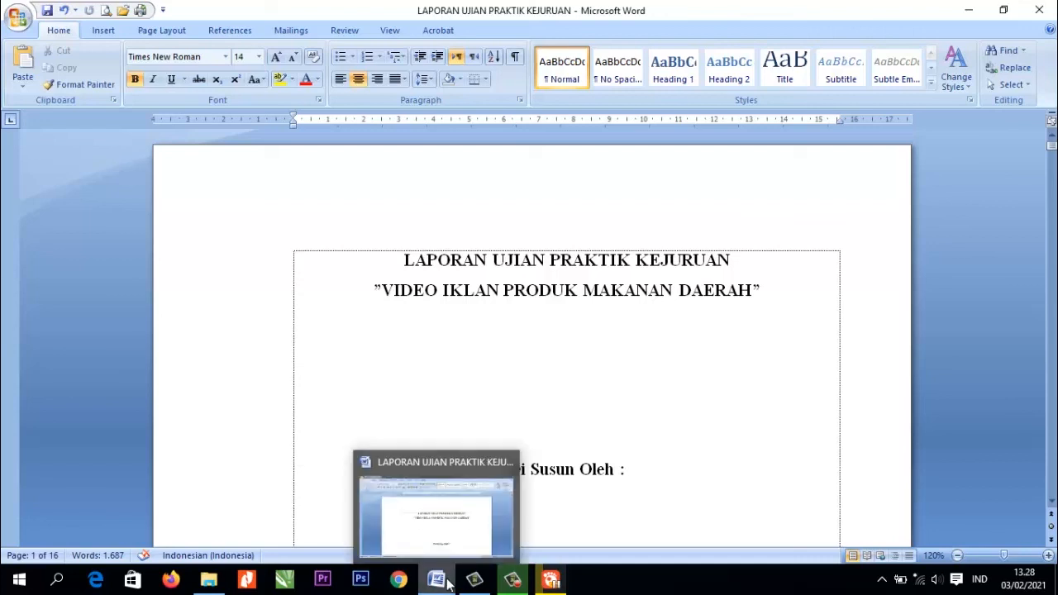
# - View the separate chapter files in the SKRIPSI folder in File Explorer, then return to Word and review the single-file report's cover page
pyautogui.click(189, 505)
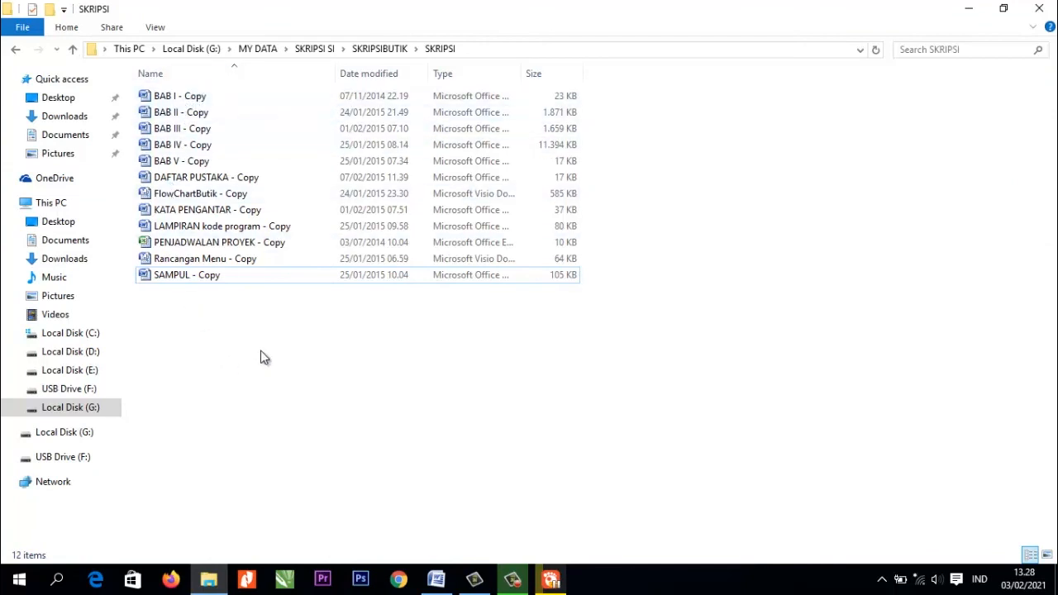
pyautogui.click(446, 581)
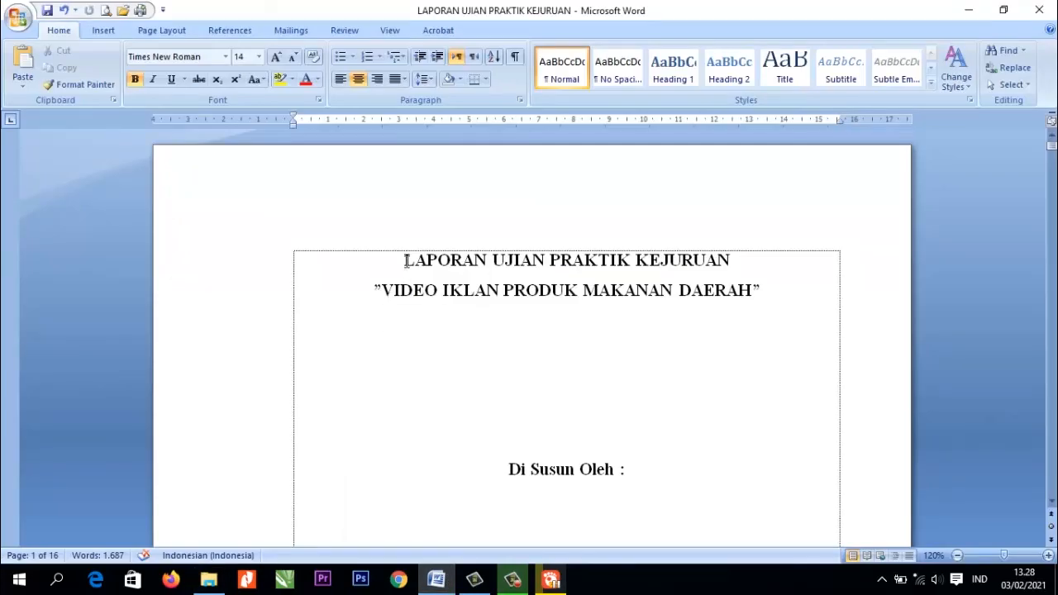
pyautogui.moveTo(407, 261); pyautogui.dragTo(578, 293)
pyautogui.click(564, 332)
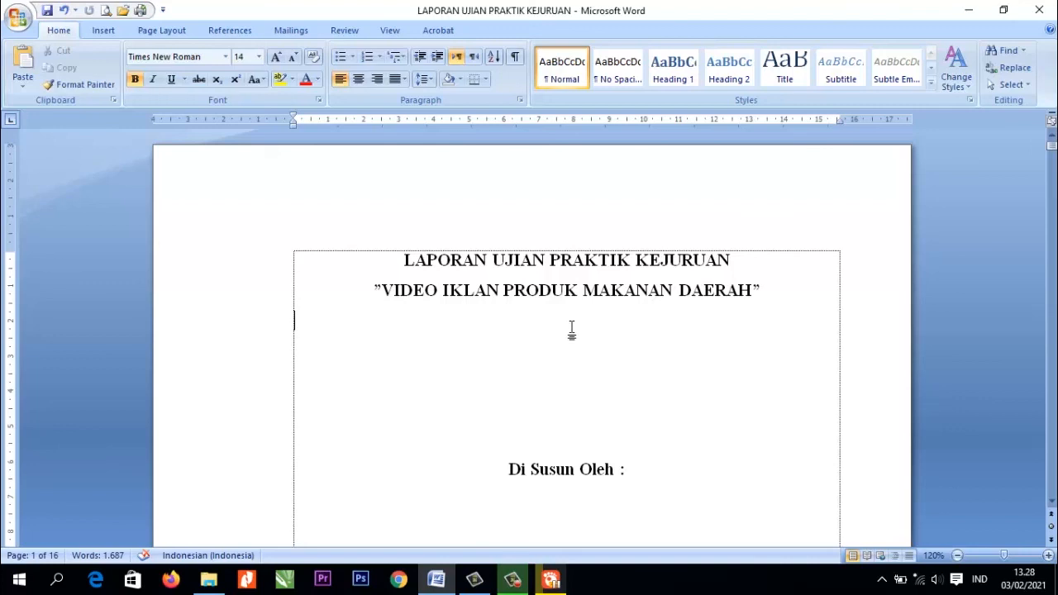
pyautogui.scroll(-2, 573, 327)
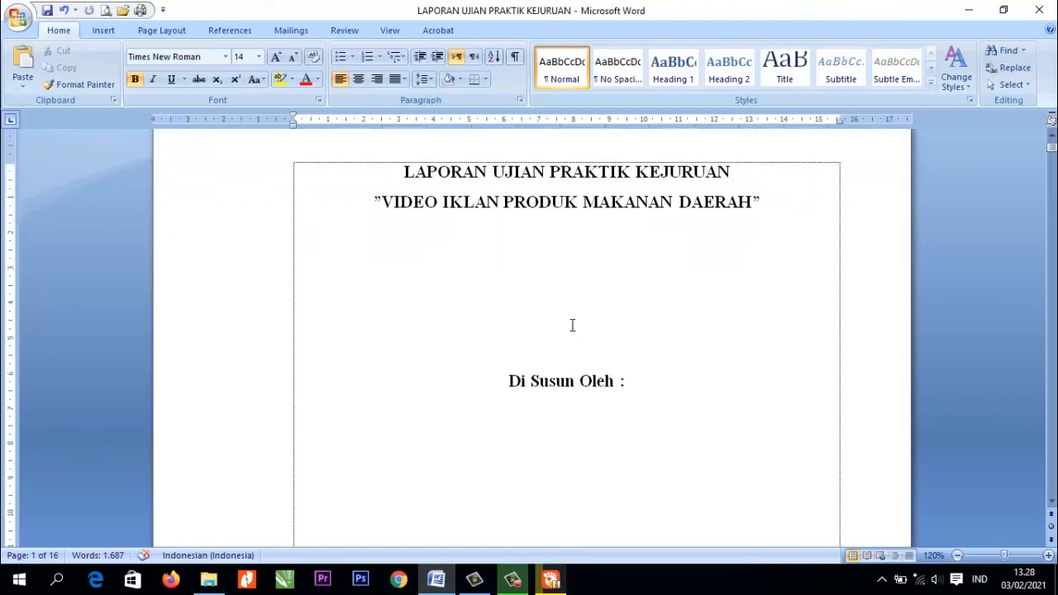
pyautogui.scroll(-1, 572, 289)
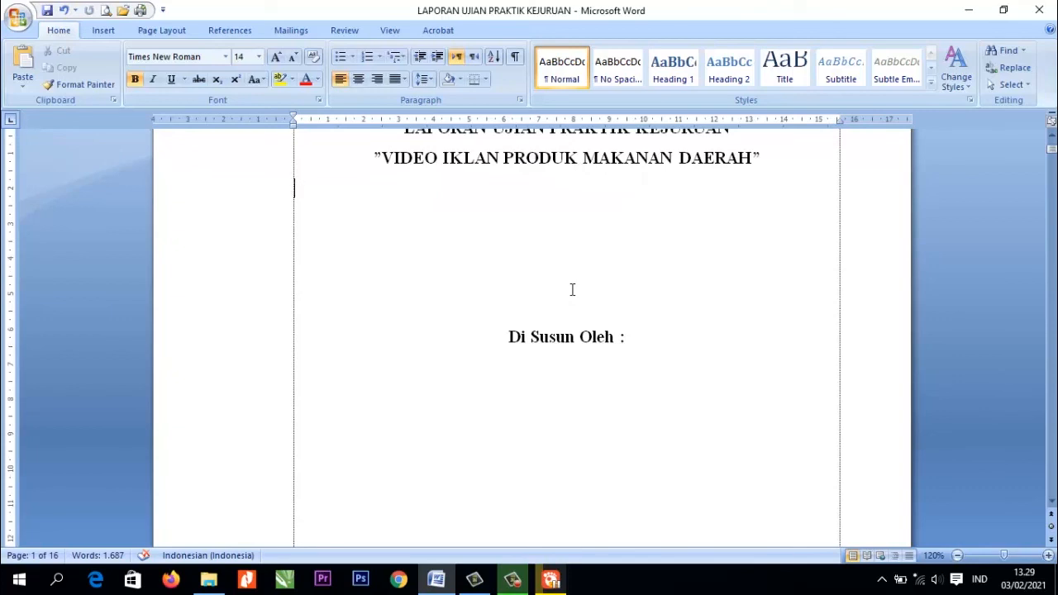
pyautogui.scroll(3, 572, 289)
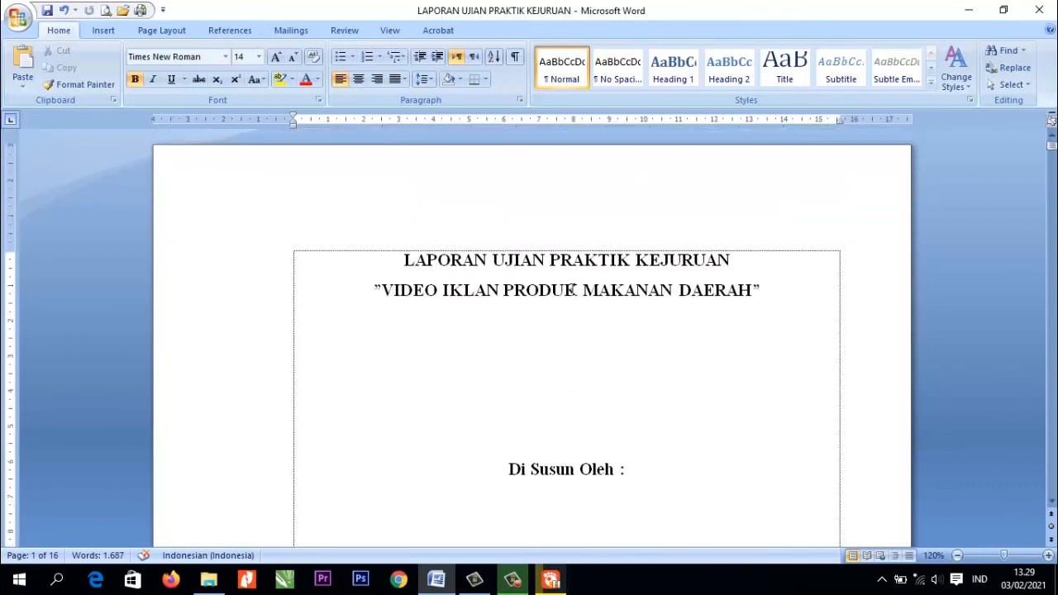